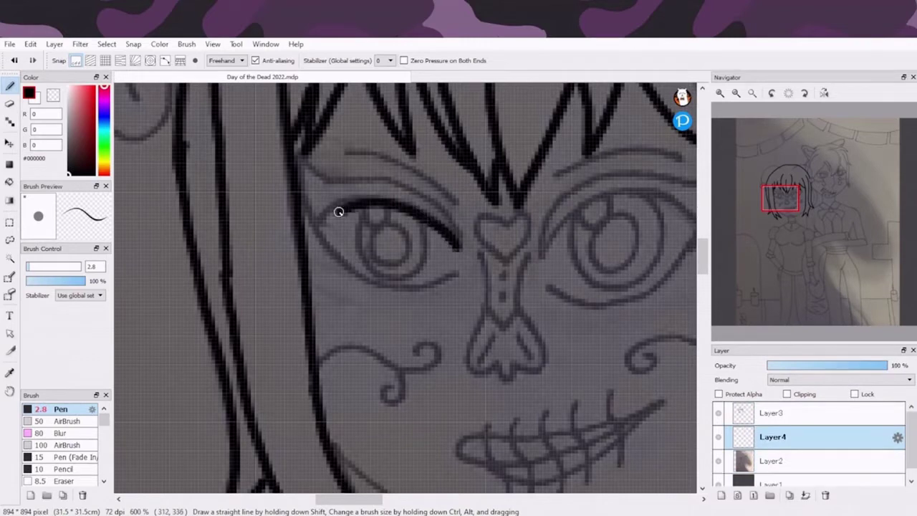
Ink the eyelids, crease, brow and iris of the short-haired woman's first eye with the 2.8 Pen.
key(ctrl+plus)
drag(494, 329, 327, 240)
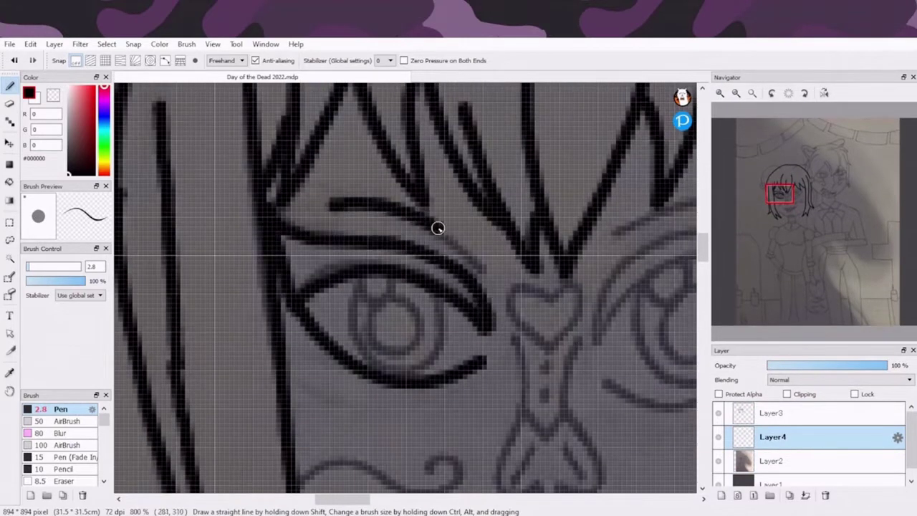
mouse_move(369, 281)
mouse_down()
mouse_move(423, 332)
mouse_move(360, 260)
mouse_move(364, 231)
mouse_move(488, 231)
mouse_up()
key(ctrl+z)
Paste a mirrored copy of the inked eye over the woman's other eye and merge it into the layer below.
key(ctrl+c)
key(ctrl+v)
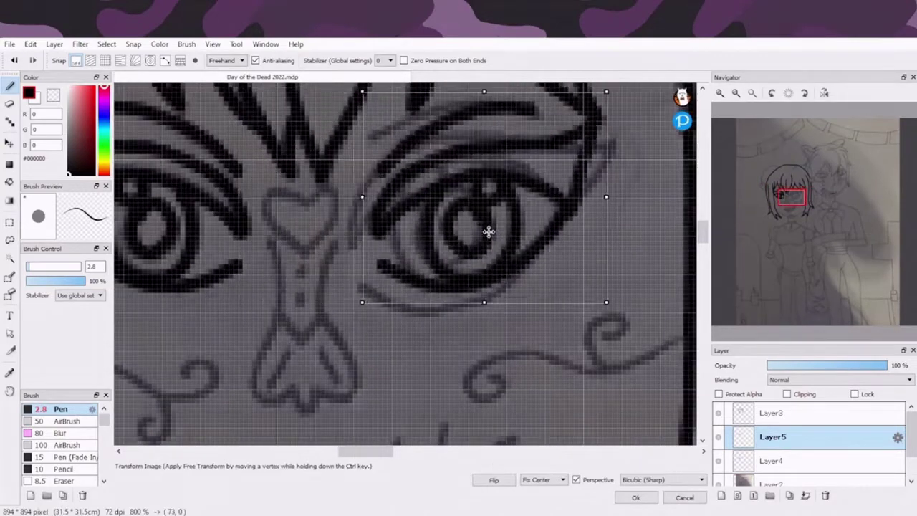
click(636, 497)
key(ctrl+e)
Ink the heart, the skeletal nose and the curled cheek swirls on the woman's face.
drag(259, 217, 323, 239)
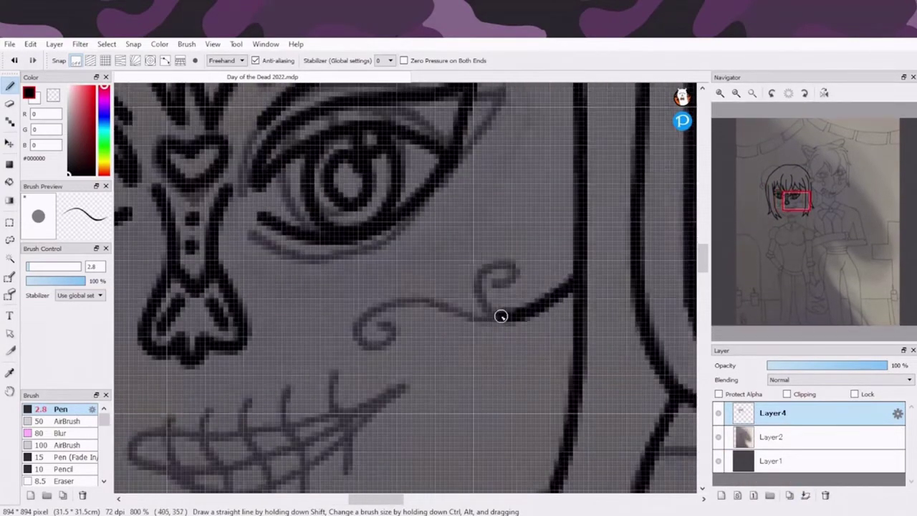
drag(502, 313, 545, 360)
mouse_move(288, 268)
mouse_down()
mouse_move(356, 272)
mouse_move(320, 307)
mouse_up()
Ink the woman's mouth with its row of curved stitches.
mouse_move(522, 221)
mouse_down()
mouse_move(372, 268)
mouse_move(524, 227)
mouse_up()
drag(291, 243, 318, 356)
drag(370, 236, 388, 356)
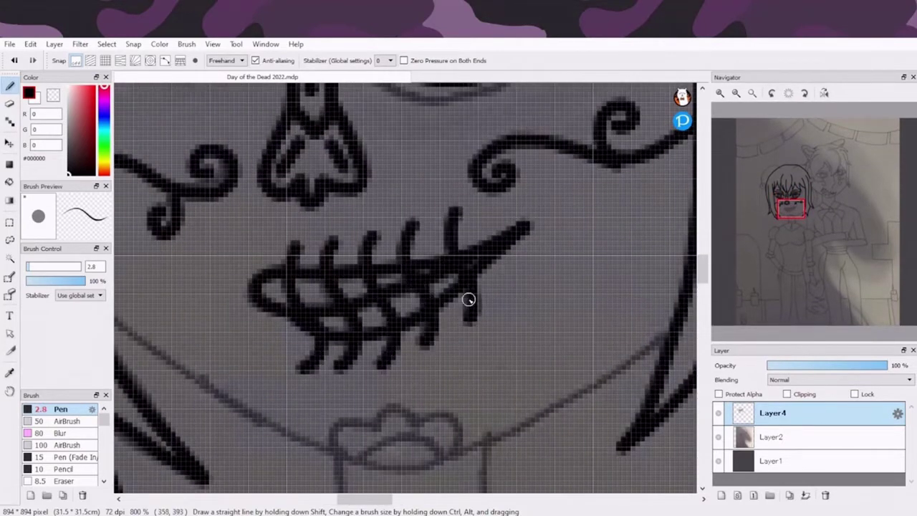
Ink the woman's jawline and the flower shape at her chin.
scroll(468, 300, down, 2)
drag(365, 418, 450, 391)
mouse_move(684, 259)
mouse_down()
mouse_move(435, 396)
mouse_move(140, 265)
mouse_up()
scroll(349, 428, up, 2)
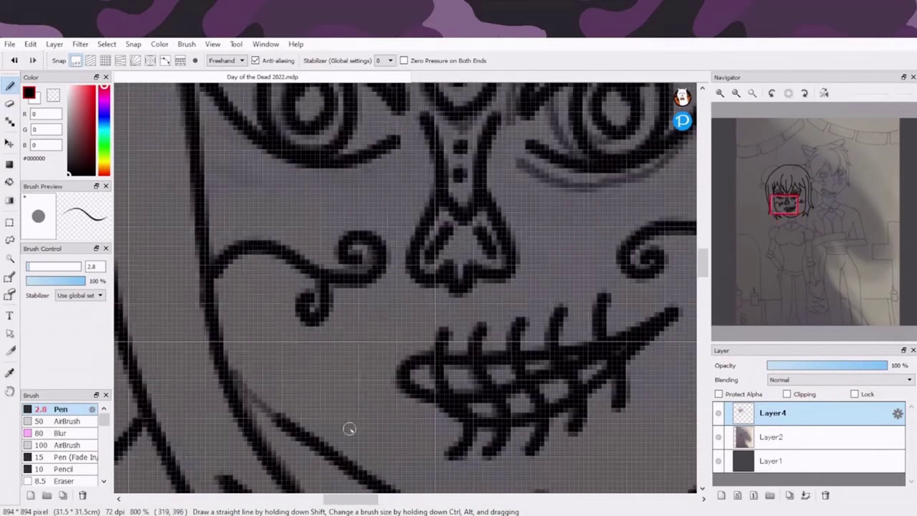
scroll(348, 429, down, 2)
scroll(340, 359, up, 2)
key(ctrl+z)
mouse_move(276, 337)
mouse_down()
mouse_move(389, 329)
mouse_move(287, 293)
mouse_up()
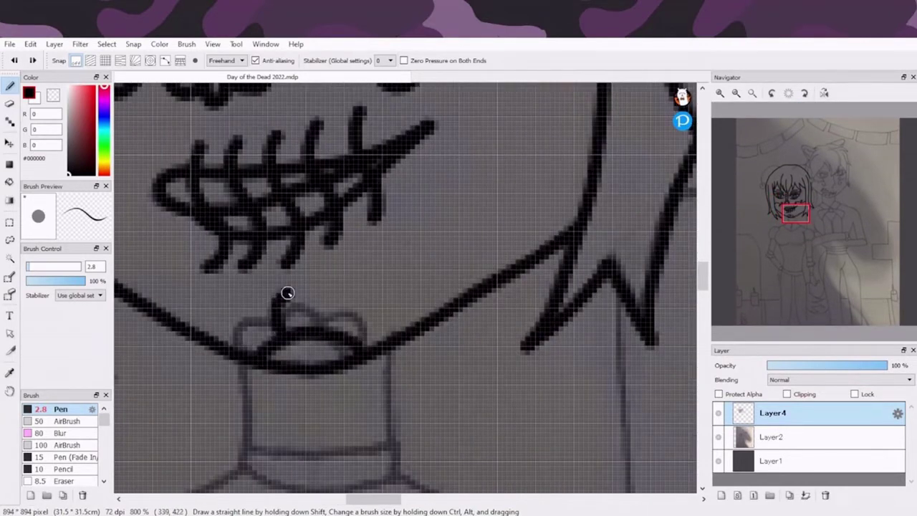
Ink the woman's neck and shoulder lines, with the choker band and its teardrop pendant.
scroll(232, 346, down, 2)
scroll(361, 205, up, 2)
drag(361, 205, 165, 416)
drag(513, 190, 693, 417)
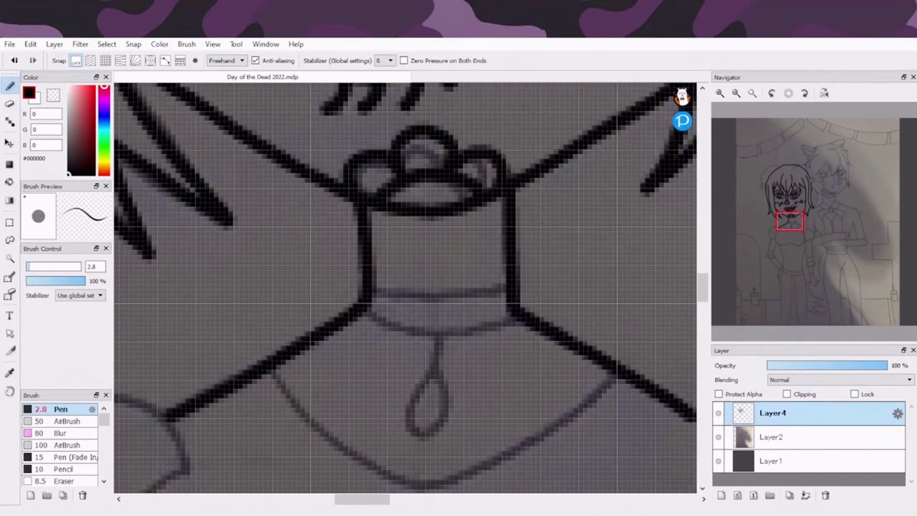
drag(358, 316, 509, 319)
drag(430, 337, 409, 409)
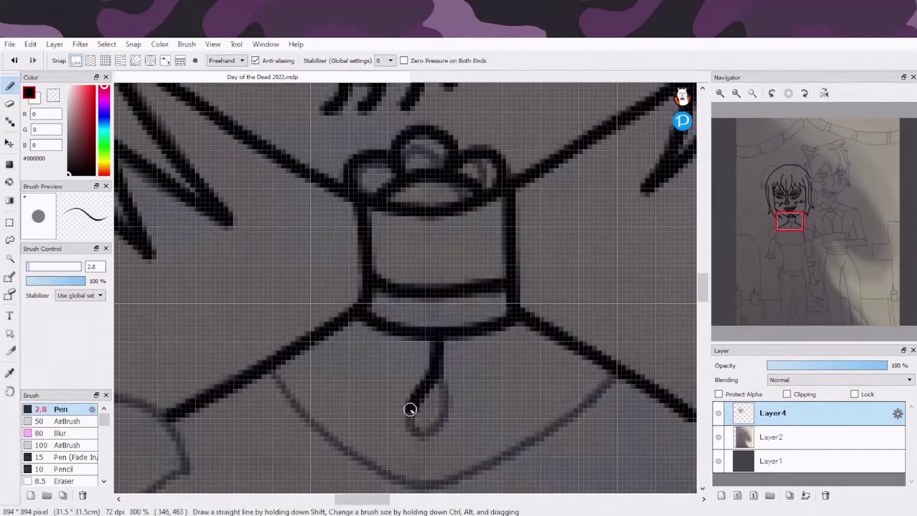
Ink the puffed sleeve on the shoulder of the woman's bent arm.
scroll(409, 409, down, 2)
scroll(468, 248, up, 2)
drag(468, 248, 372, 465)
drag(391, 472, 290, 473)
mouse_move(447, 229)
mouse_down()
mouse_move(243, 343)
mouse_move(291, 476)
mouse_up()
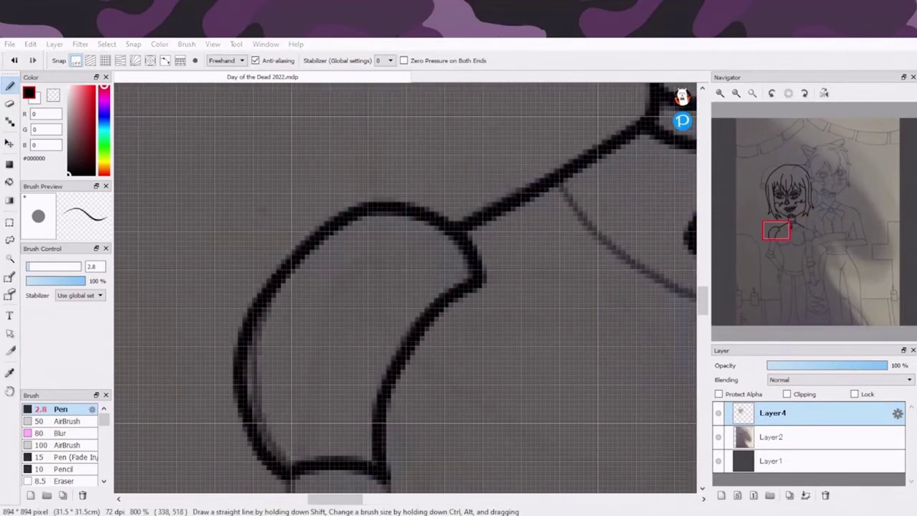
Ink the two bust curves on the woman's dress.
scroll(492, 322, down, 2)
scroll(491, 322, up, 2)
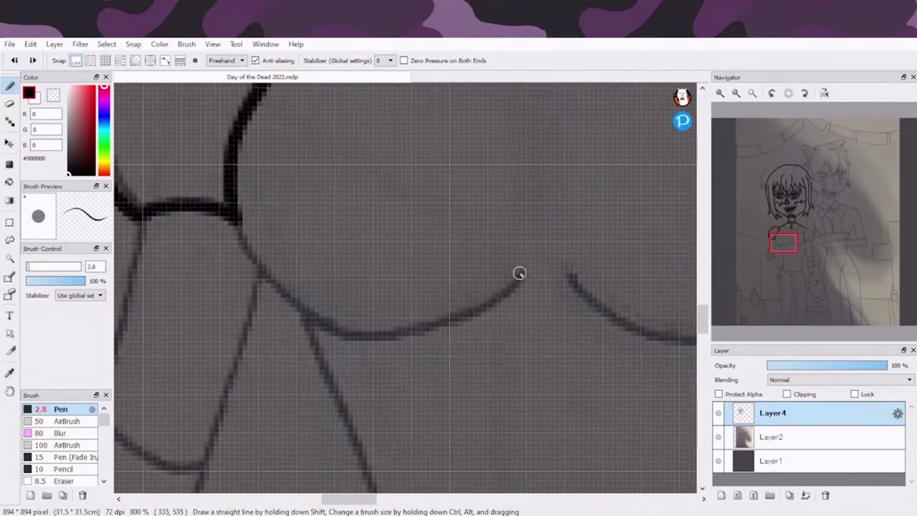
click(788, 252)
mouse_move(509, 175)
mouse_down()
mouse_move(480, 447)
mouse_move(293, 404)
mouse_move(516, 184)
mouse_up()
key(ctrl+z)
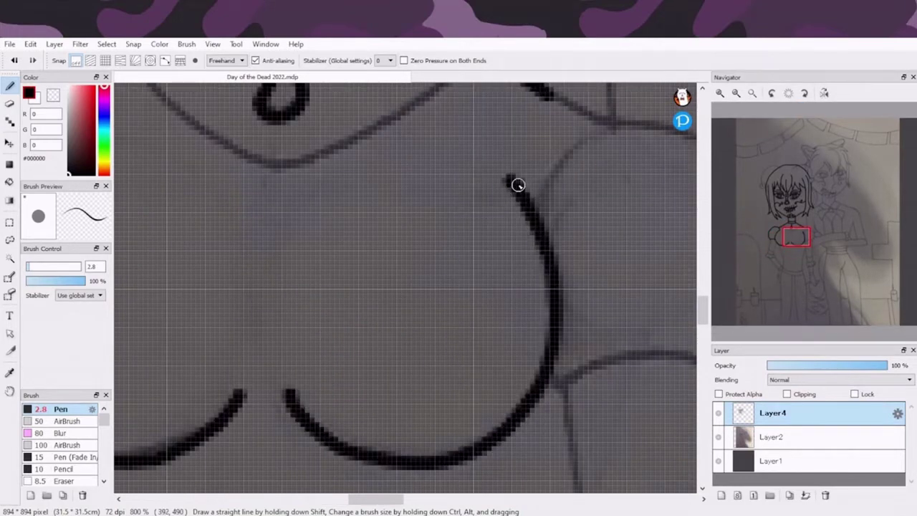
Ink the woman's bent arm below the puffed sleeve, including its cuff and the hand at her hip.
click(769, 246)
drag(415, 243, 351, 466)
drag(301, 172, 237, 445)
click(784, 257)
mouse_move(369, 201)
mouse_down()
mouse_move(406, 98)
mouse_move(498, 246)
mouse_move(232, 133)
mouse_move(437, 380)
mouse_up()
drag(351, 124, 512, 319)
scroll(511, 319, down, 2)
mouse_move(401, 86)
mouse_down()
mouse_move(409, 205)
mouse_move(434, 308)
mouse_up()
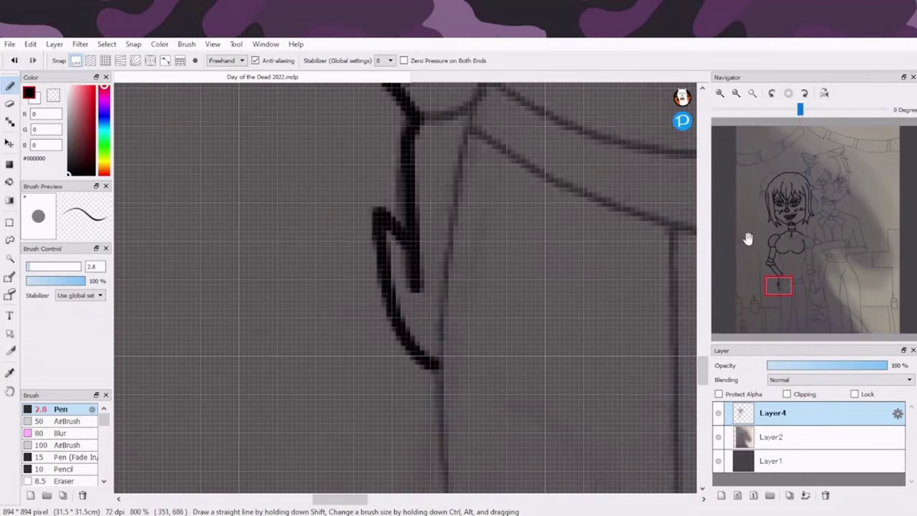
scroll(434, 308, down, 1)
drag(387, 186, 435, 368)
Ink both side edges of the woman's waist and skirt down to the bottom of the canvas.
scroll(434, 368, down, 2)
drag(408, 86, 425, 268)
scroll(470, 251, down, 1)
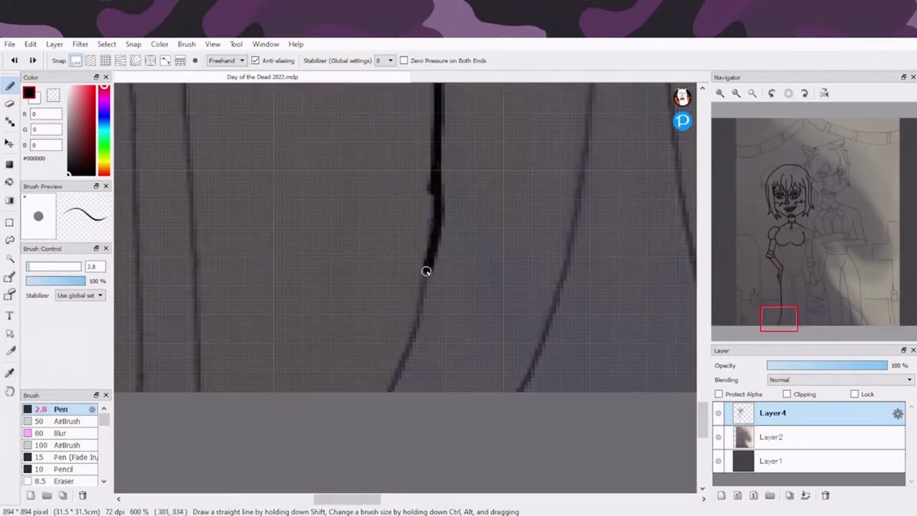
click(802, 280)
click(786, 301)
drag(466, 93, 514, 371)
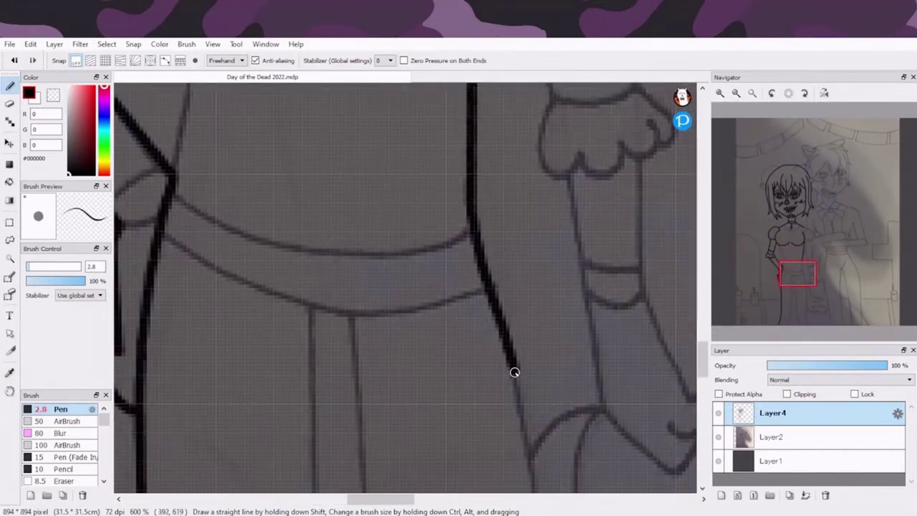
scroll(514, 371, down, 1)
drag(413, 85, 417, 250)
scroll(419, 157, down, 1)
Ink the woman's hanging arm with its puffed sleeve, ruffled cuff and hand.
click(803, 247)
drag(287, 88, 419, 162)
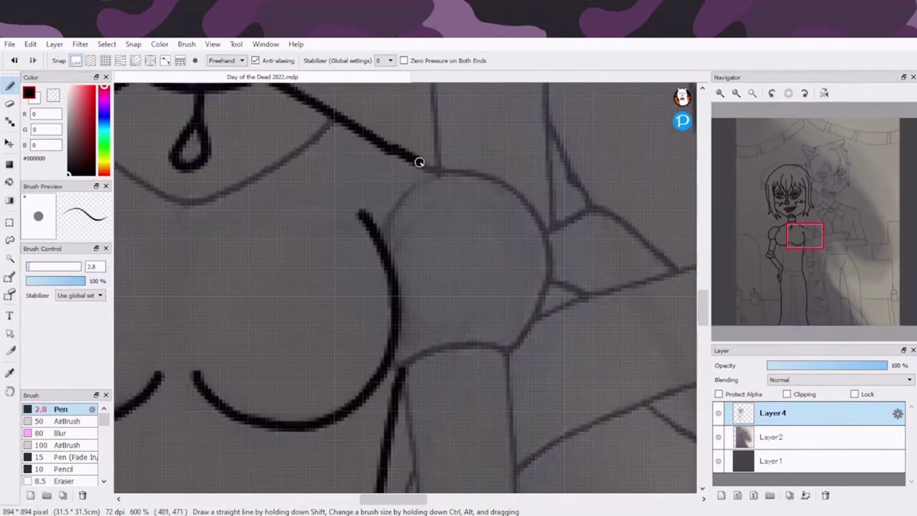
click(794, 231)
scroll(550, 301, down, 1)
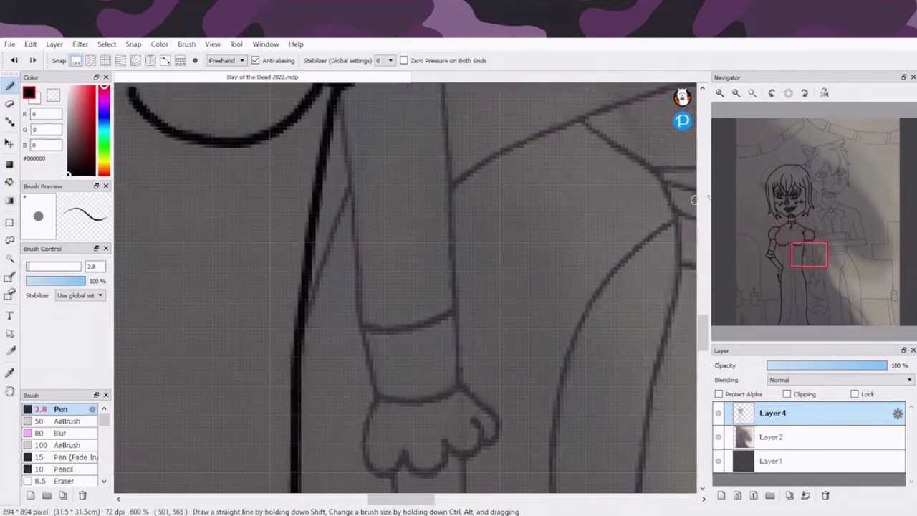
drag(384, 362, 358, 154)
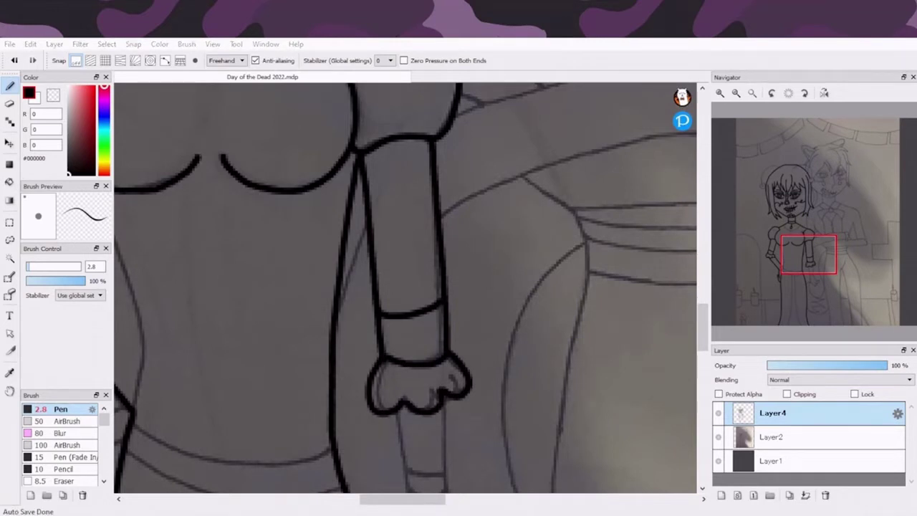
click(804, 279)
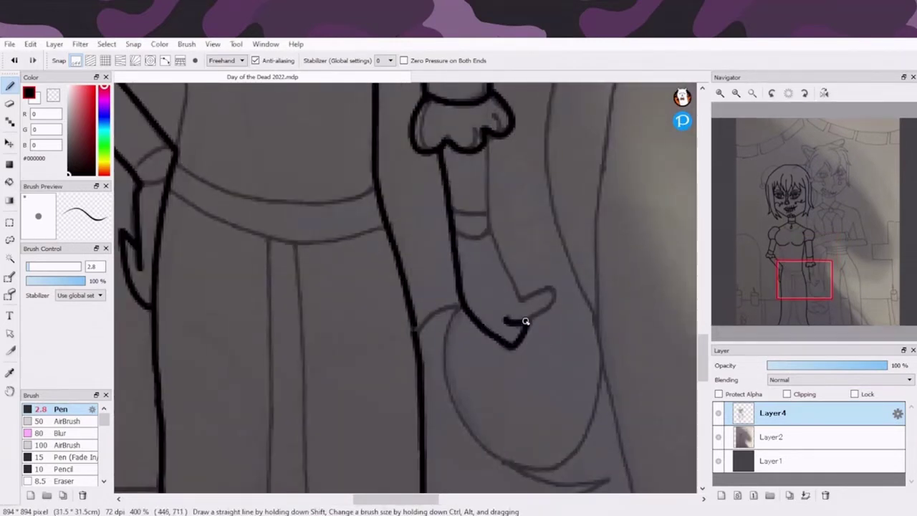
Ink the cat-eared man's jawline, hanging hair strand, neck and shoulders.
drag(803, 278, 821, 191)
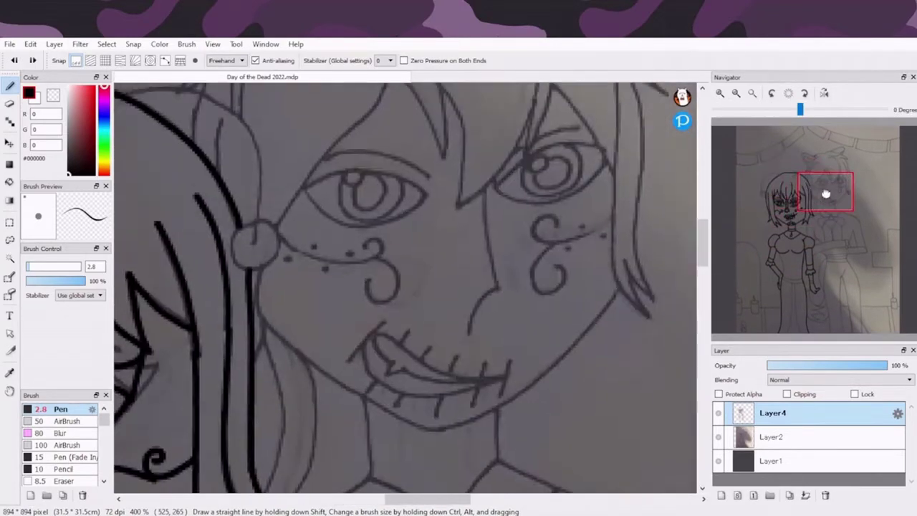
drag(256, 351, 381, 230)
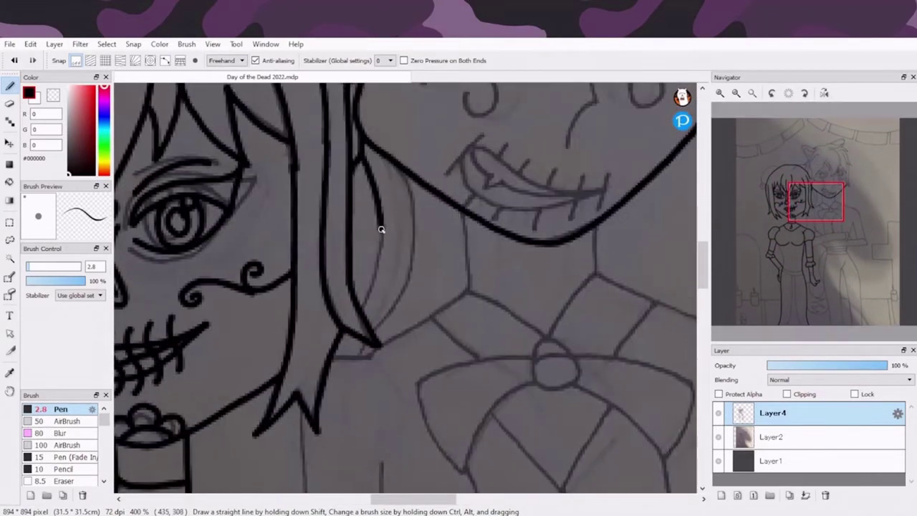
drag(379, 352, 341, 203)
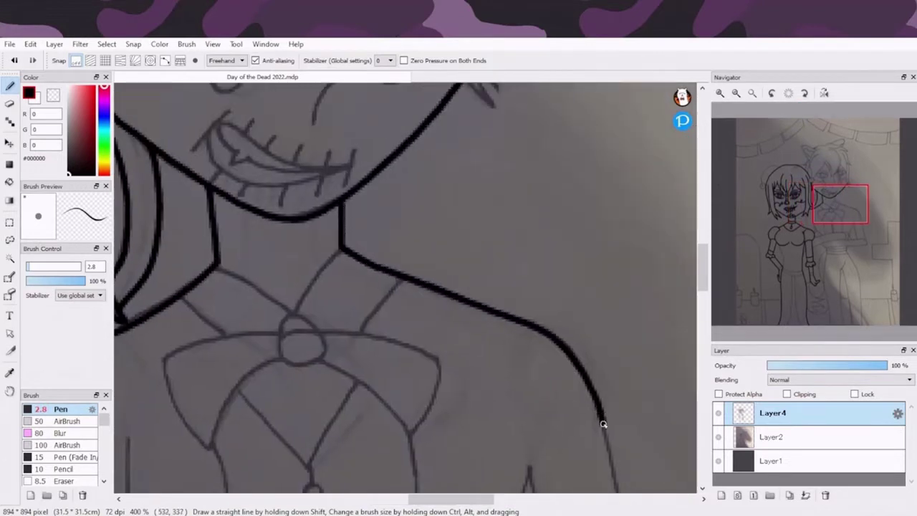
Ink the man's folded arms, covering the outer sleeve, the elbow gap, the hand and the lower forearm edges.
drag(604, 423, 513, 279)
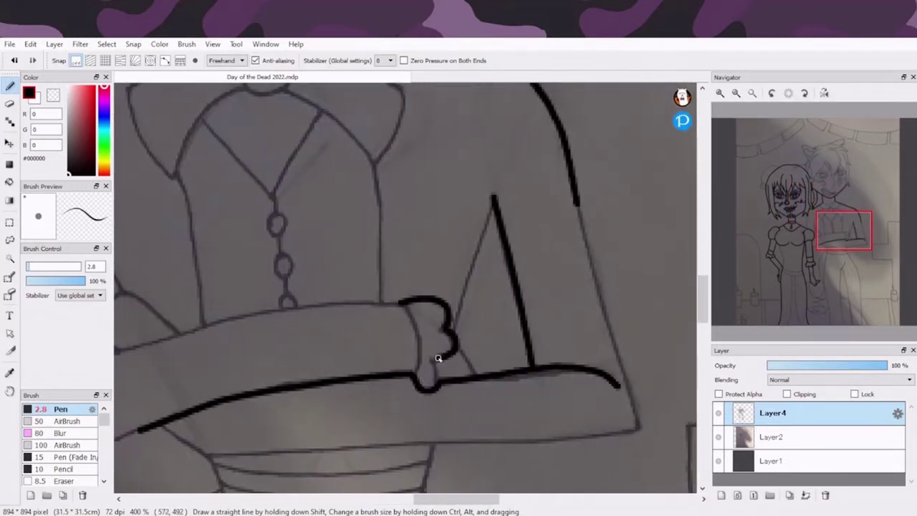
drag(599, 294, 620, 387)
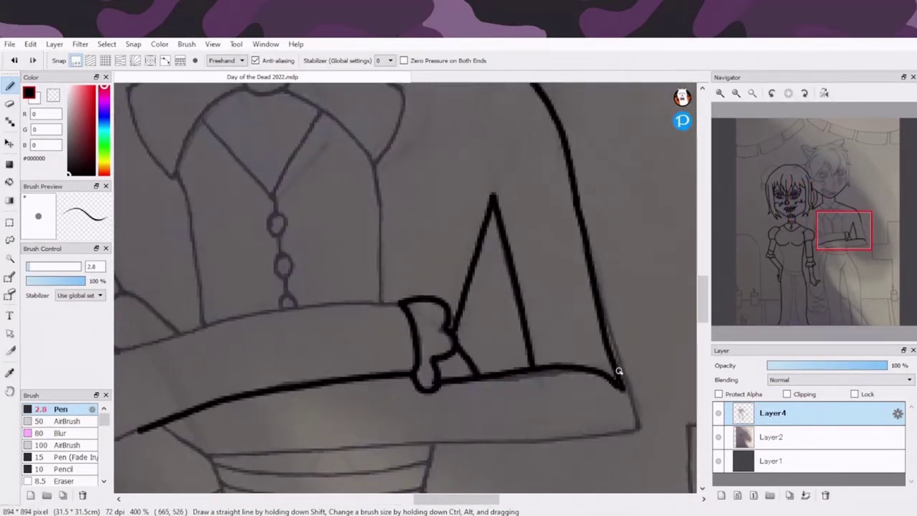
drag(192, 440, 635, 430)
drag(143, 426, 430, 355)
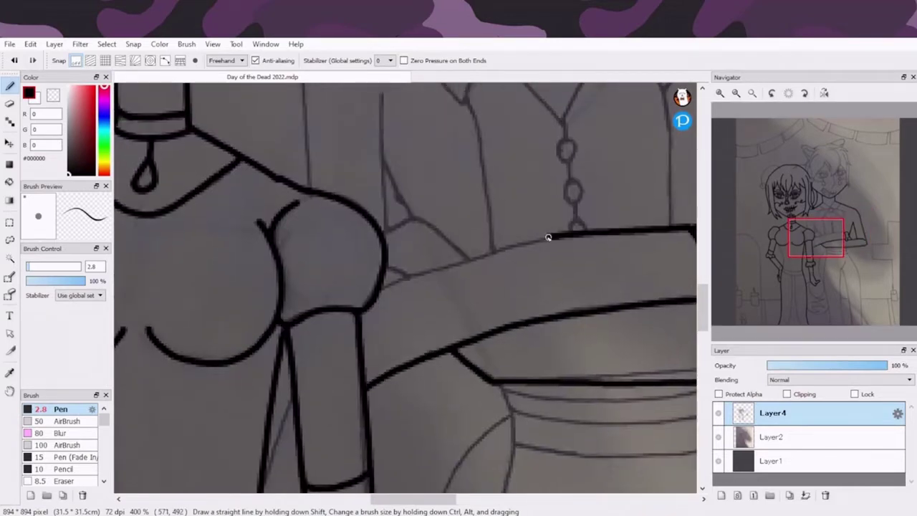
Ink the upper edge of the man's folded forearm and the sleeve folds beside the woman's shoulder.
drag(547, 237, 391, 275)
key(ctrl+z)
drag(688, 228, 390, 275)
scroll(335, 203, up, 3)
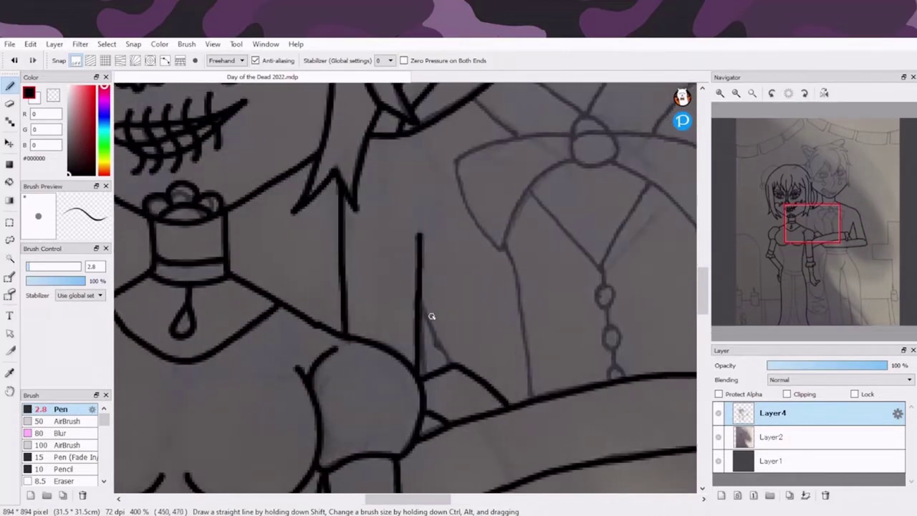
Ink the man's shirt collar and bow tie, along with the vest edges and buttons.
scroll(432, 316, up, 3)
scroll(444, 216, right, 3)
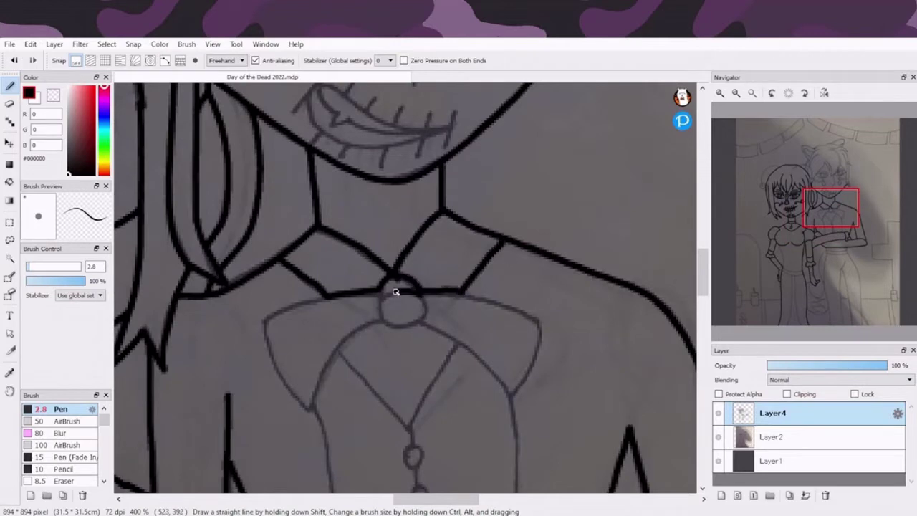
scroll(535, 326, down, 3)
scroll(277, 201, right, 2)
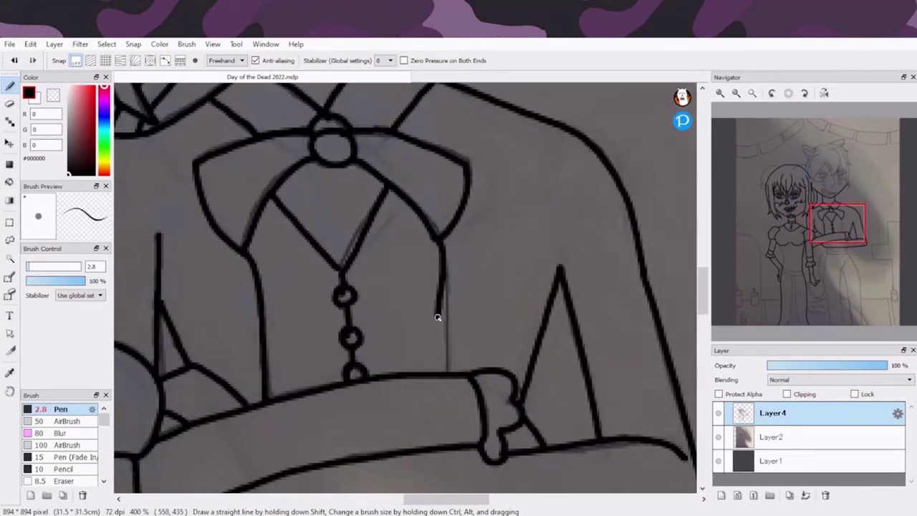
drag(438, 317, 435, 364)
Ink the man's waist and outer trouser leg on the side next to the woman.
scroll(345, 217, down, 3)
scroll(346, 218, left, 1)
drag(338, 197, 331, 380)
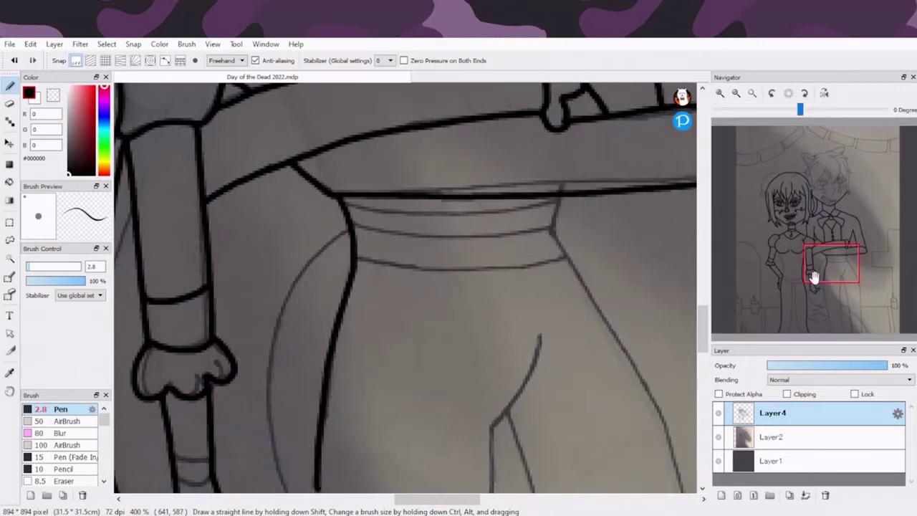
scroll(336, 358, down, 3)
drag(408, 137, 441, 492)
scroll(414, 232, down, 3)
scroll(418, 366, up, 3)
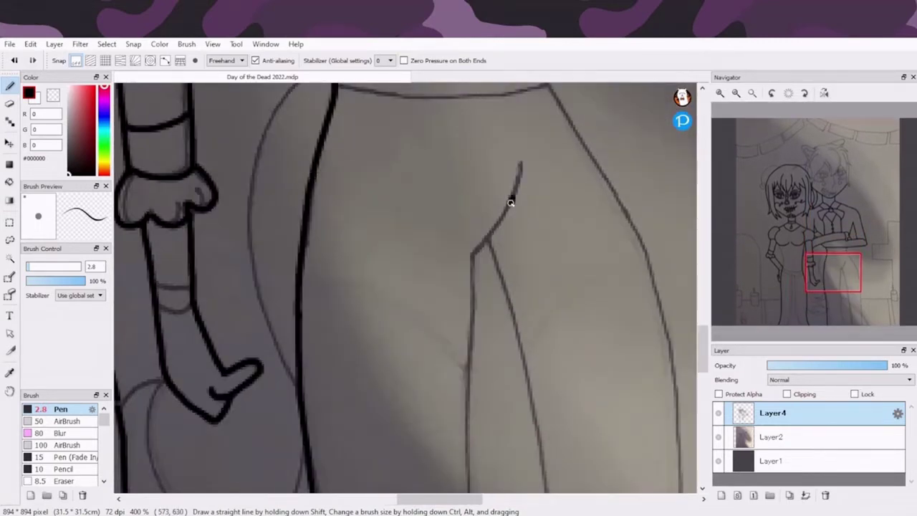
Ink the crotch fold and both inner leg lines of the man's trousers.
click(823, 317)
scroll(528, 307, down, 1)
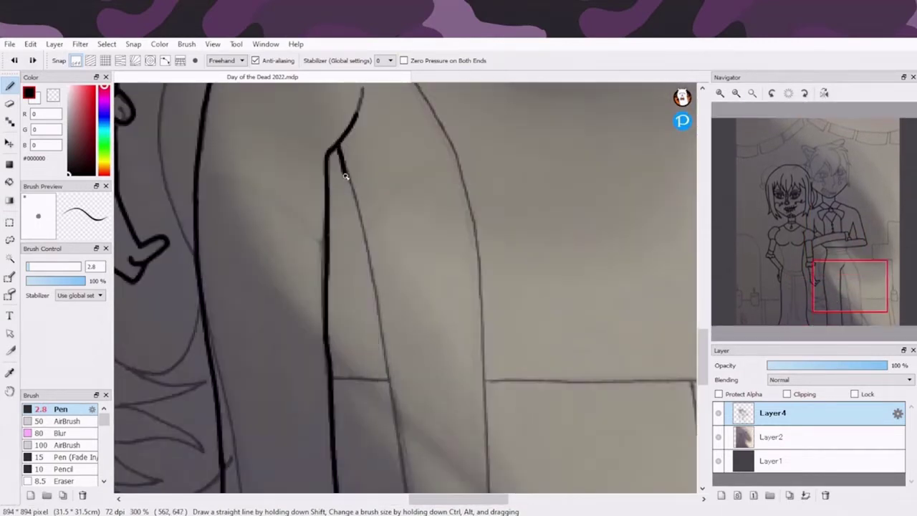
scroll(345, 175, down, 3)
scroll(351, 164, down, 1)
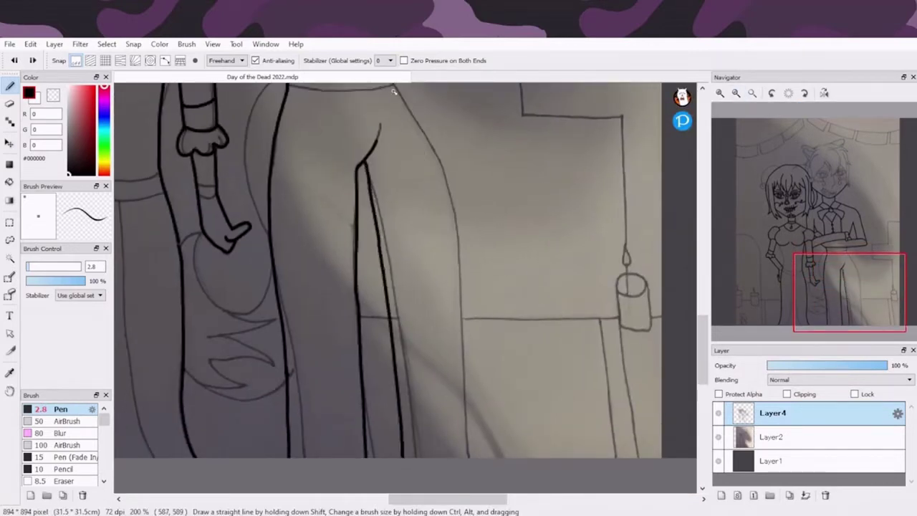
Ink the man's far outer trouser leg and the curved waistband lines below his folded arms.
drag(394, 92, 462, 448)
scroll(449, 283, up, 3)
drag(298, 376, 463, 349)
drag(132, 276, 446, 254)
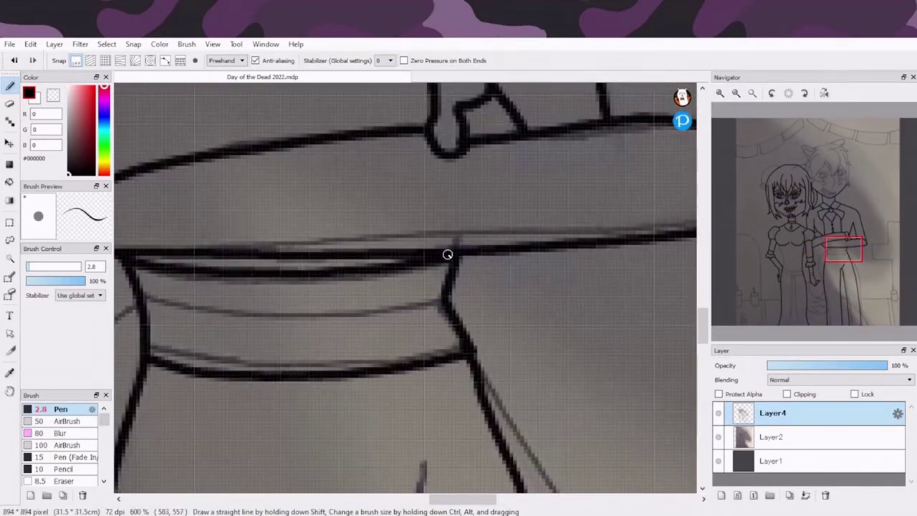
Ink the man's grinning mouth with its fang and stitch marks.
drag(845, 248, 828, 190)
drag(525, 348, 325, 281)
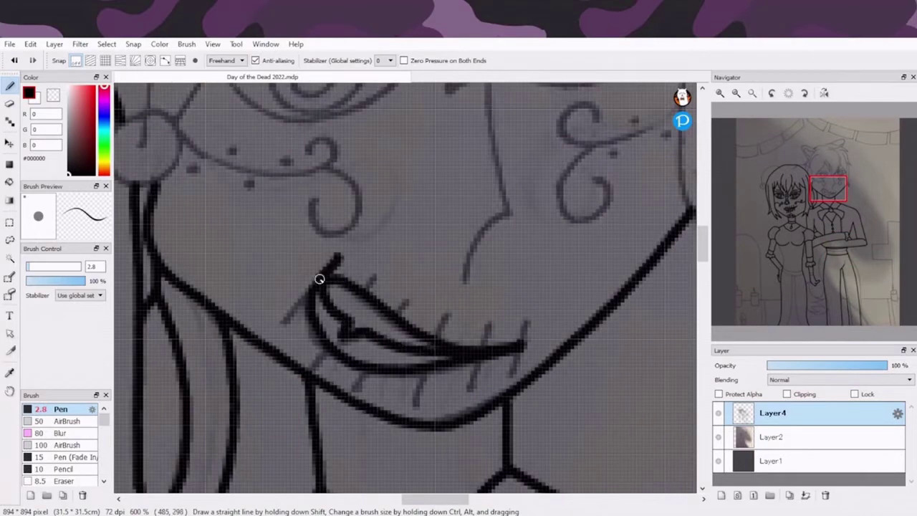
drag(493, 321, 470, 402)
Ink the man's nose line and the curled swirls with dots on both cheeks.
drag(828, 189, 829, 182)
drag(466, 161, 438, 387)
drag(658, 201, 569, 219)
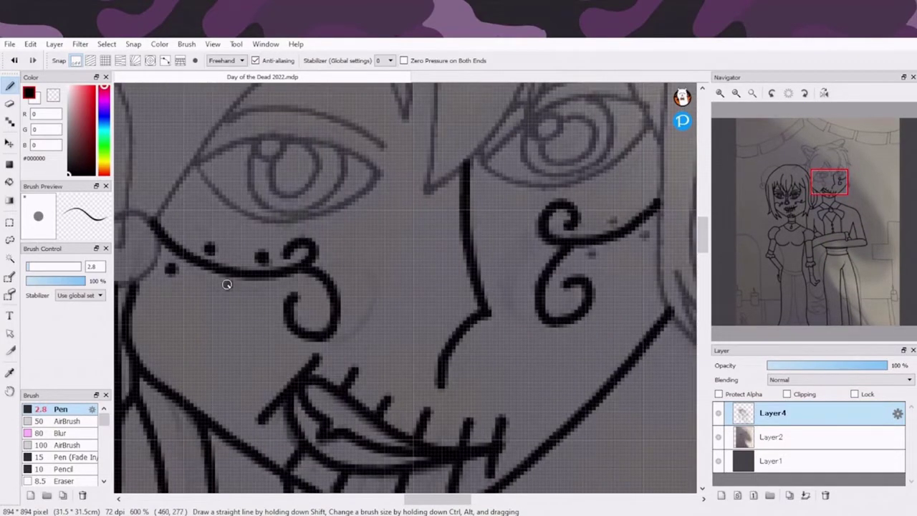
Add a new layer beneath the line-art layer and ink the arc and round ornament beside the woman's head.
mouse_move(830, 182)
mouse_down()
mouse_move(768, 168)
mouse_move(805, 178)
mouse_move(771, 176)
mouse_up()
click(722, 495)
drag(400, 113, 275, 428)
scroll(225, 60, down, 5)
drag(233, 399, 319, 486)
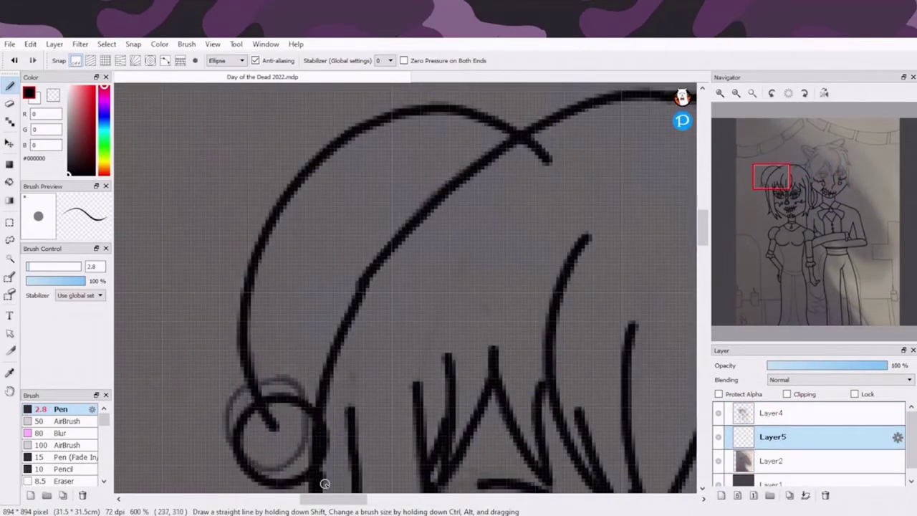
Paste a mirrored copy of the arc and round ornament and position it, slightly rotated, on the other side of the woman's head.
key(ctrl+v)
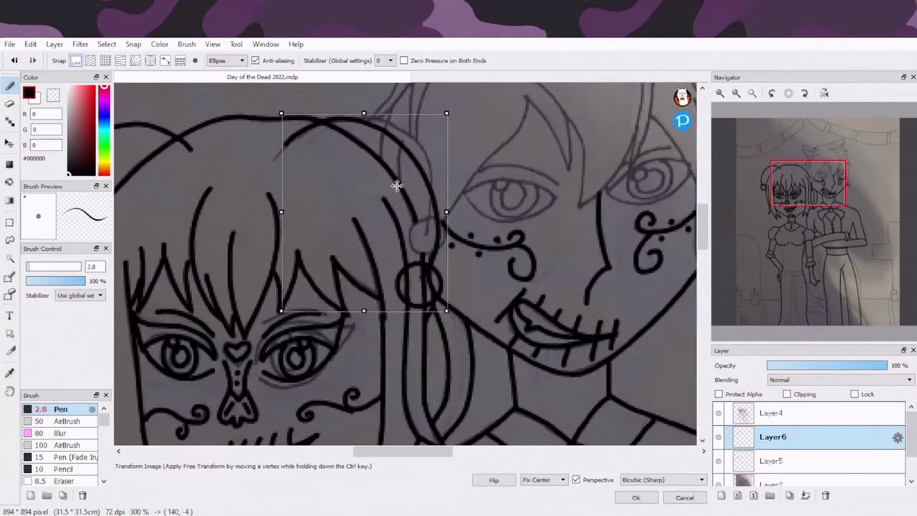
drag(395, 184, 403, 182)
drag(459, 108, 438, 145)
click(636, 497)
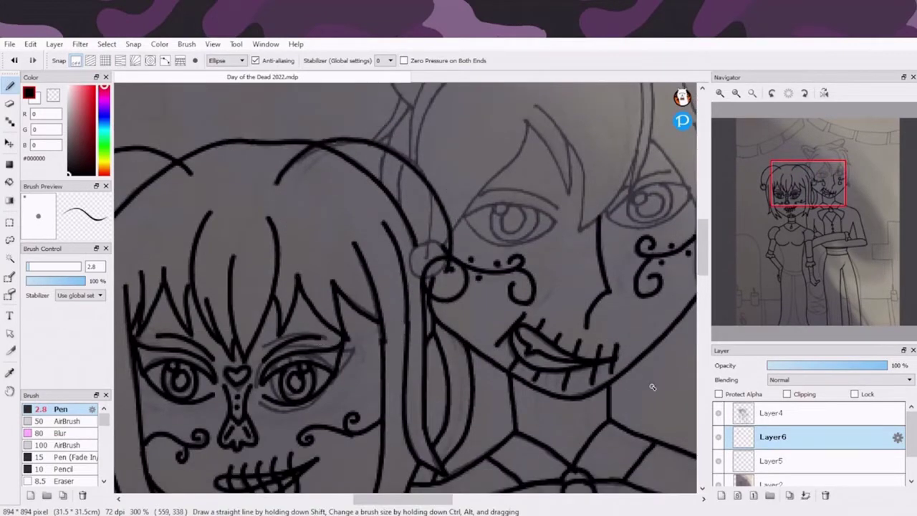
Merge the ornament layers and the line-art layer into one layer.
click(772, 412)
click(804, 496)
click(805, 496)
Ink the long hair strand over the man's forehead and the outline and lid crease of his eye nearest the woman.
scroll(808, 180, up, 3)
drag(808, 180, 834, 173)
scroll(226, 60, up, 5)
mouse_move(523, 149)
mouse_down()
mouse_move(374, 365)
mouse_move(343, 462)
mouse_up()
key(ctrl+z)
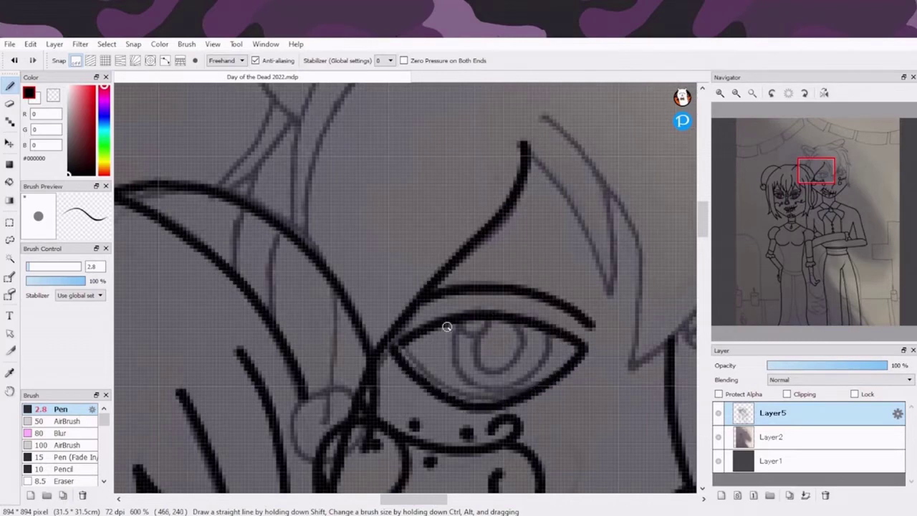
Ink the iris and pupil of the man's near eye, plus his far eye with its iris and pupil.
scroll(446, 327, up, 1)
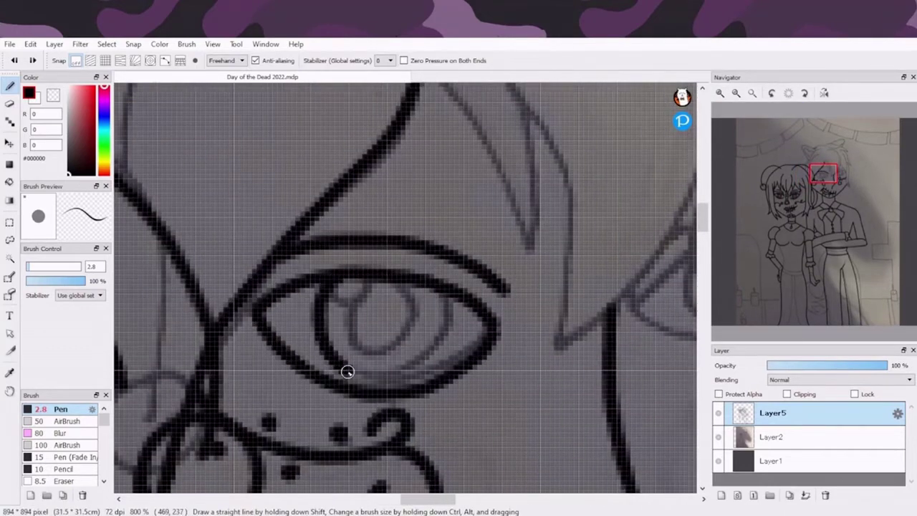
mouse_move(346, 371)
mouse_down()
mouse_move(337, 287)
mouse_move(422, 315)
mouse_up()
drag(824, 174, 832, 174)
mouse_move(594, 205)
mouse_down()
mouse_move(514, 277)
mouse_move(545, 286)
mouse_up()
Ink the pointed fringe locks falling between the man's eyes.
drag(833, 174, 828, 167)
drag(345, 185, 457, 391)
drag(366, 143, 451, 390)
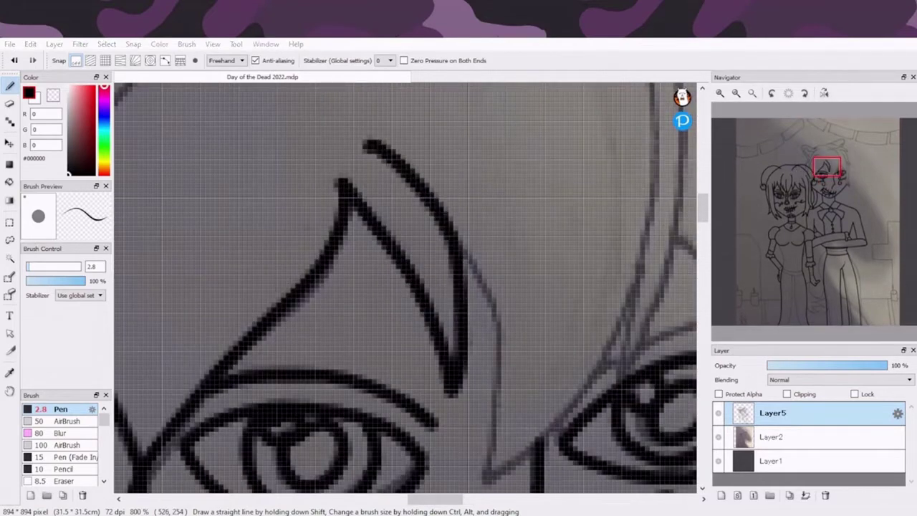
scroll(370, 272, down, 1)
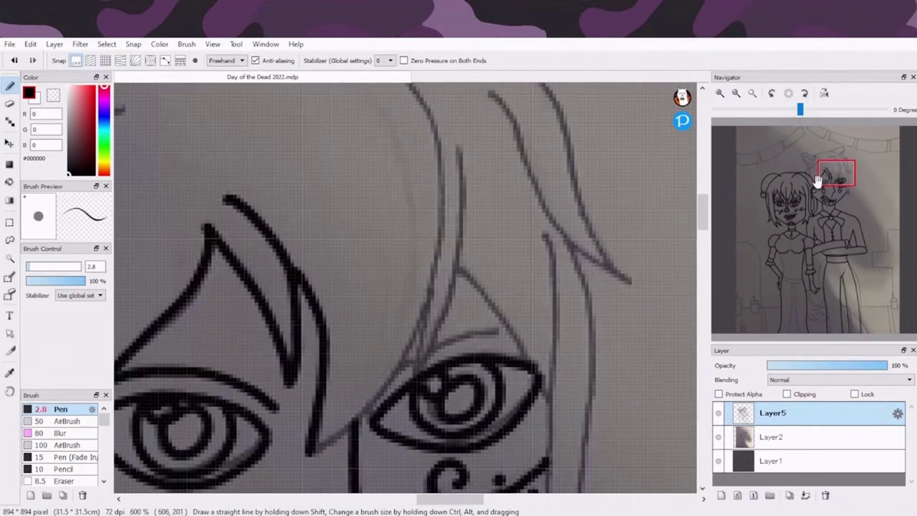
drag(425, 106, 309, 450)
Ink the hair strand and lid crease by the man's far eye and the curved top of his fringe.
drag(463, 147, 428, 364)
drag(498, 331, 463, 340)
drag(837, 166, 834, 150)
drag(322, 281, 396, 265)
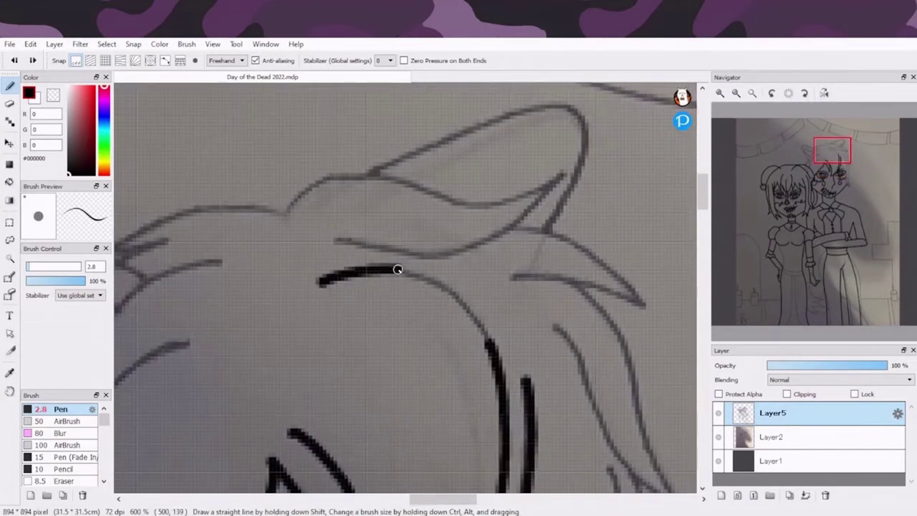
Ink the long pointed hair locks down the far side of the man's face.
drag(834, 151, 840, 172)
drag(381, 228, 452, 316)
drag(464, 190, 467, 358)
drag(842, 183, 836, 154)
drag(369, 204, 501, 387)
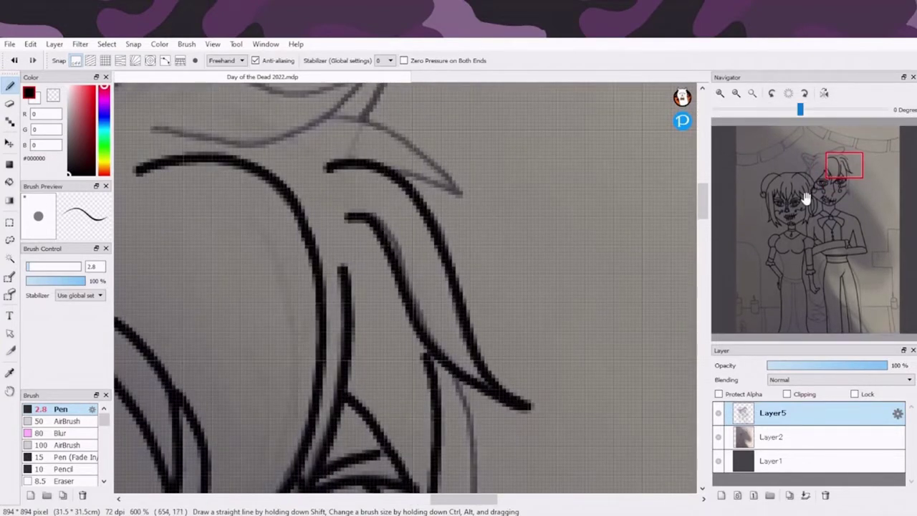
scroll(440, 177, down, 1)
drag(414, 265, 430, 386)
Ink the pointed hair tuft at the man's far temple and the cat ear above it.
drag(844, 176, 831, 168)
scroll(436, 237, up, 2)
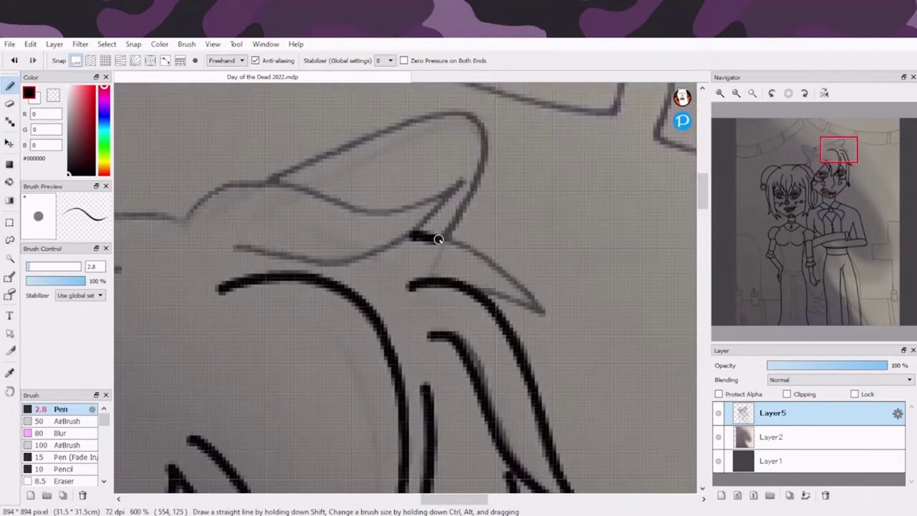
drag(436, 237, 552, 323)
scroll(363, 272, down, 1)
drag(331, 286, 615, 246)
drag(615, 246, 466, 324)
Ink the man's crown hair, the cat ear nearest the woman with its inner fold, and the strands beneath it.
drag(830, 146, 809, 157)
mouse_move(694, 166)
mouse_down()
mouse_move(532, 197)
mouse_move(453, 237)
mouse_up()
mouse_move(501, 265)
mouse_down()
mouse_move(283, 199)
mouse_move(398, 423)
mouse_up()
mouse_move(473, 290)
mouse_down()
mouse_move(446, 277)
mouse_move(398, 369)
mouse_up()
drag(784, 173, 785, 180)
drag(475, 303, 414, 380)
drag(810, 176, 810, 174)
drag(323, 230, 290, 326)
drag(812, 172, 804, 163)
drag(530, 176, 422, 219)
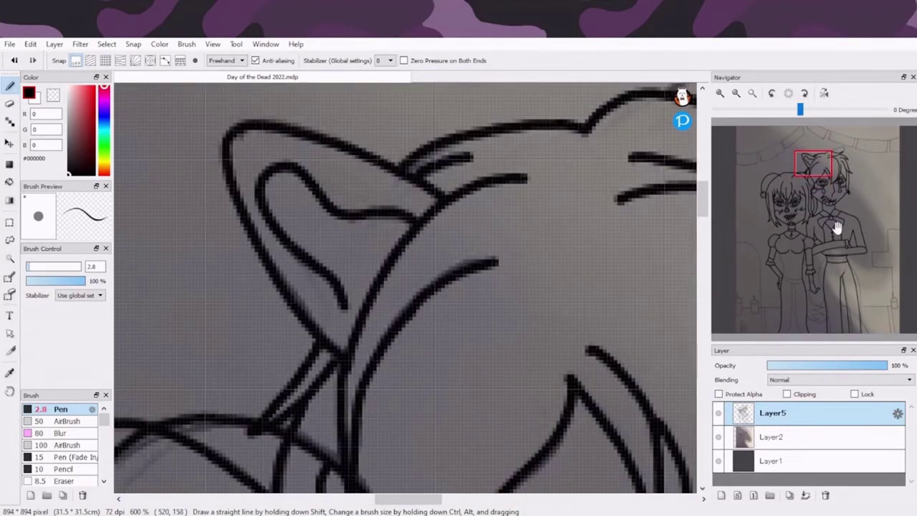
Ink the large rounded outline hanging below the woman's lowered hand.
drag(839, 230, 846, 215)
drag(247, 254, 458, 263)
mouse_move(817, 286)
mouse_down()
mouse_move(782, 268)
mouse_move(826, 282)
mouse_move(823, 292)
mouse_up()
mouse_move(256, 274)
mouse_down()
mouse_move(241, 332)
mouse_move(391, 334)
mouse_up()
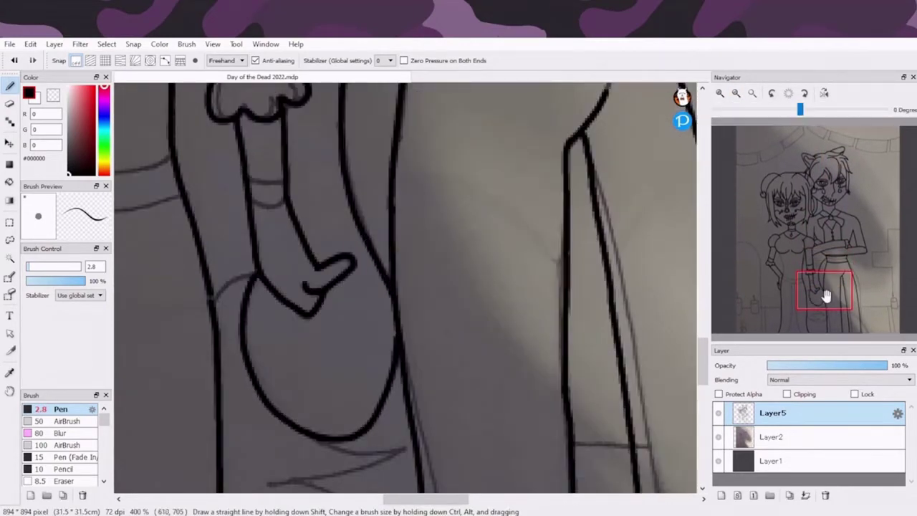
Ink the jagged zigzag marks and curved lower end beneath the rounded shape by the woman's hand.
mouse_move(825, 295)
mouse_down()
mouse_move(803, 299)
mouse_move(798, 311)
mouse_up()
drag(606, 233, 407, 216)
drag(807, 315, 808, 297)
drag(579, 300, 496, 324)
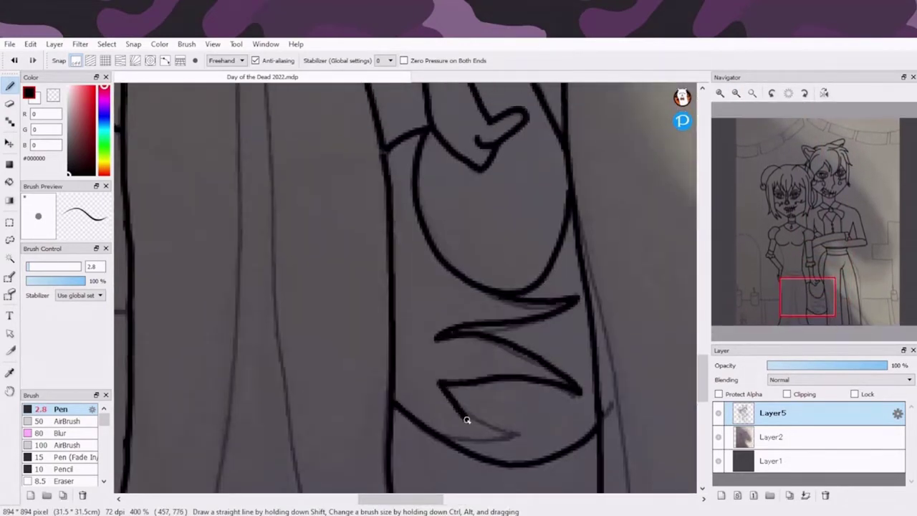
scroll(727, 179, down, 5)
click(761, 148)
scroll(762, 148, up, 3)
drag(566, 192, 506, 250)
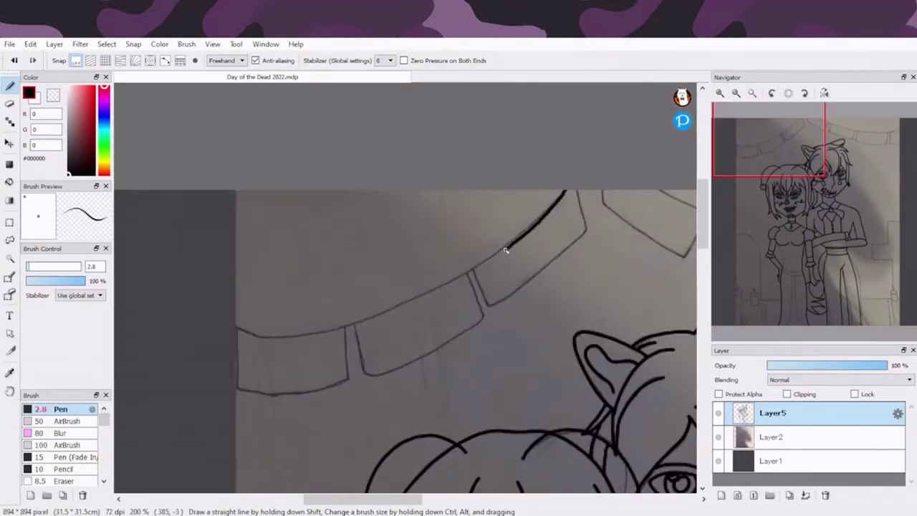
drag(566, 191, 408, 308)
click(837, 159)
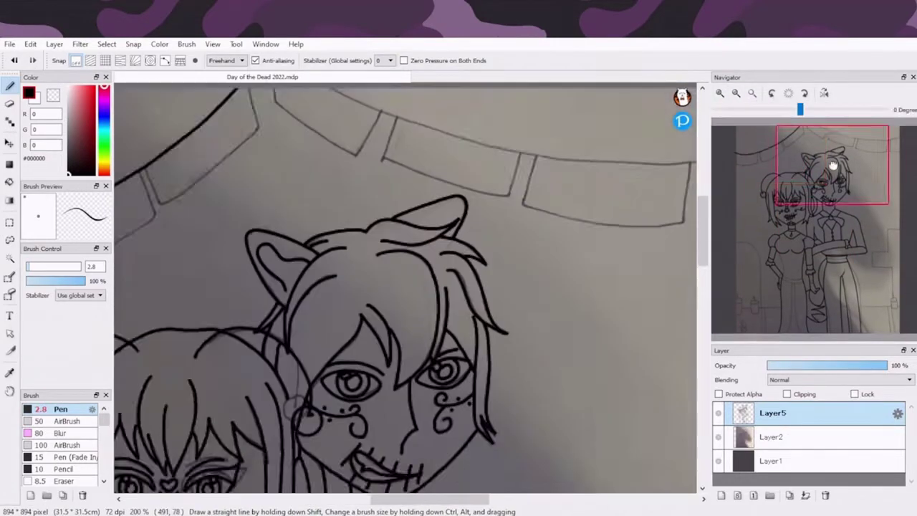
drag(233, 166, 361, 210)
scroll(791, 149, down, 2)
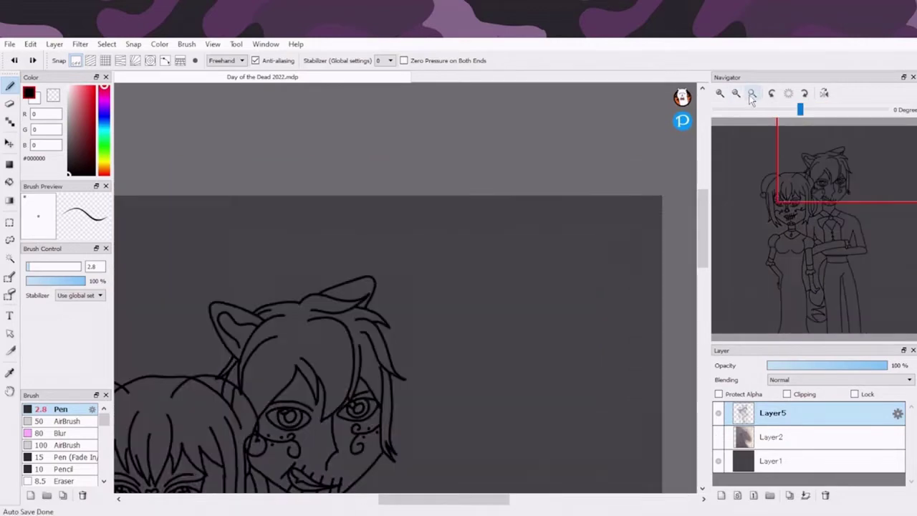
Ink the hanging banner's upper curve on a new layer and fit a mirrored copy to the banner above the man.
click(791, 149)
click(722, 496)
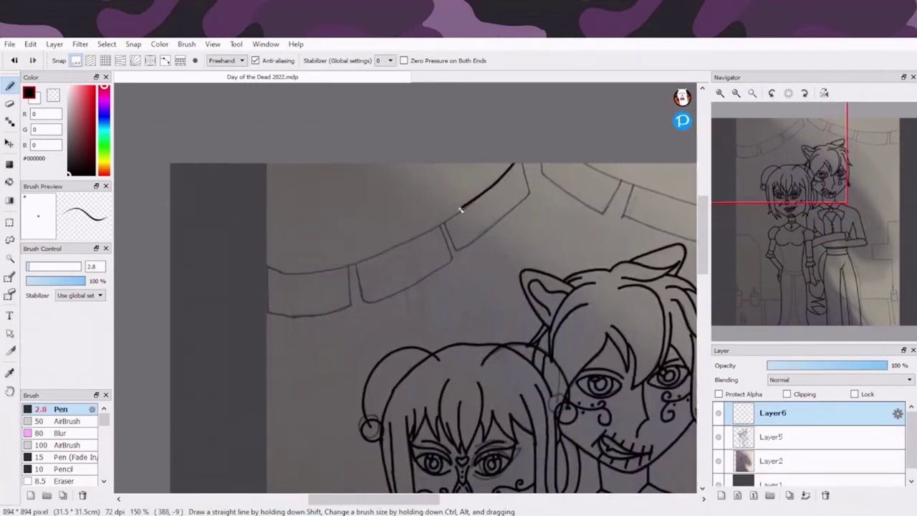
key(ctrl+t)
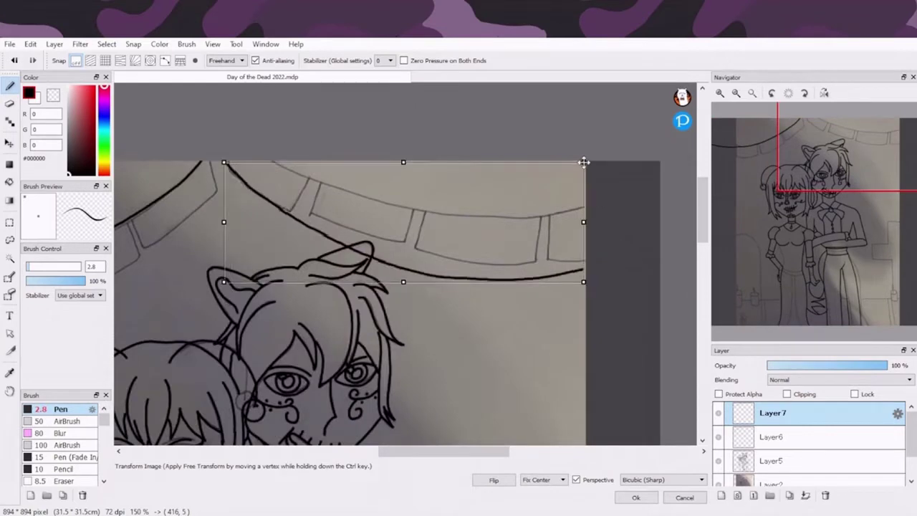
drag(584, 162, 500, 205)
click(638, 499)
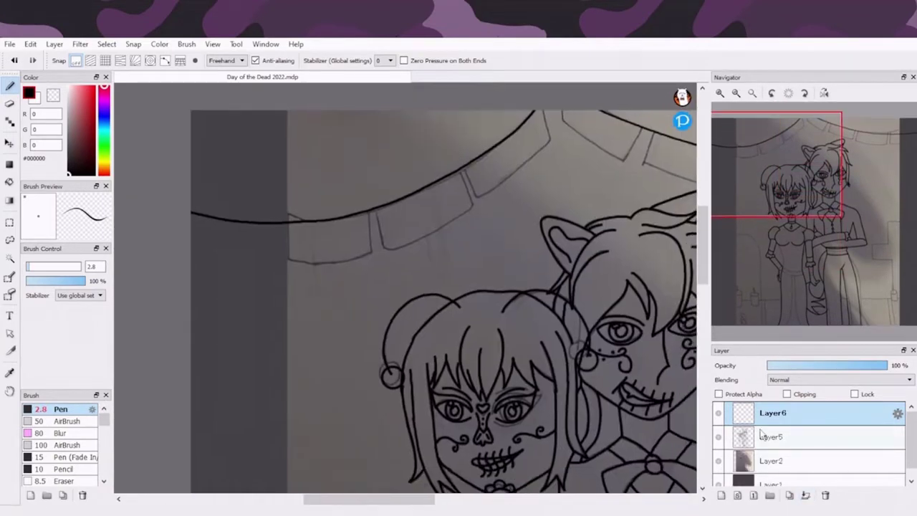
Draw a large elliptical arch in the background beside the woman and shift it slightly lower and outward.
click(748, 251)
scroll(748, 251, down, 2)
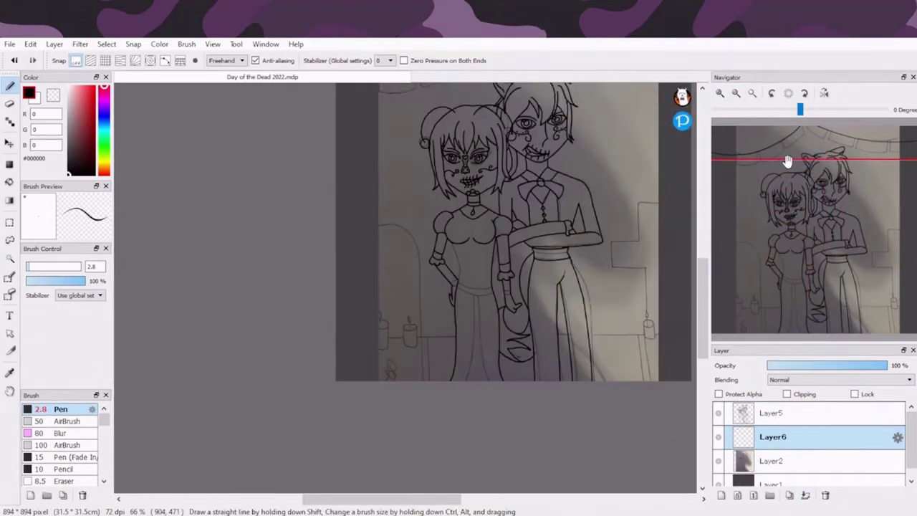
drag(787, 157, 788, 229)
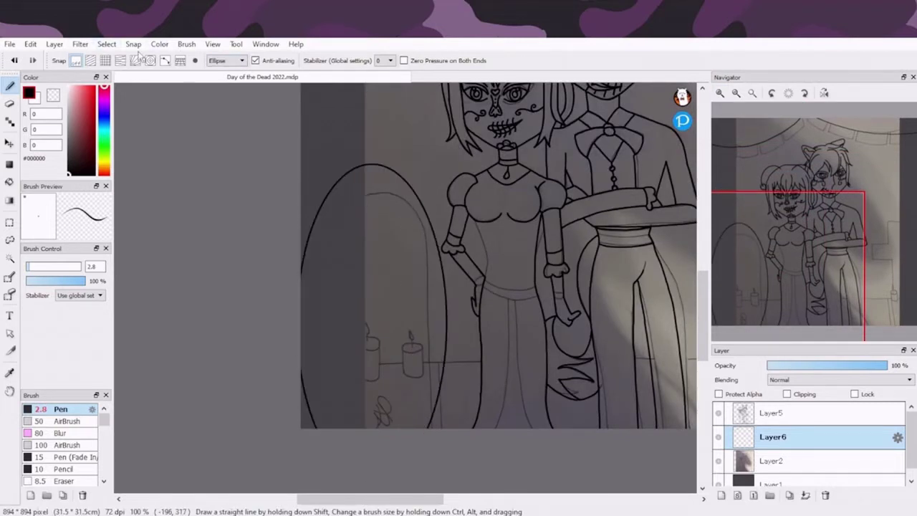
key(ctrl+t)
key(Return)
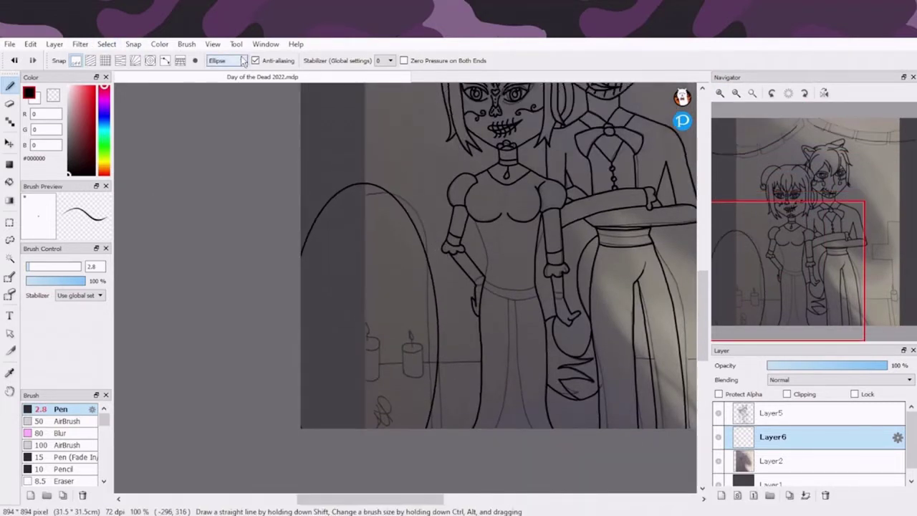
Draw a straight horizontal line across the whole canvas at the candles' height on a new layer beneath the arch layer.
scroll(212, 442, down, 1)
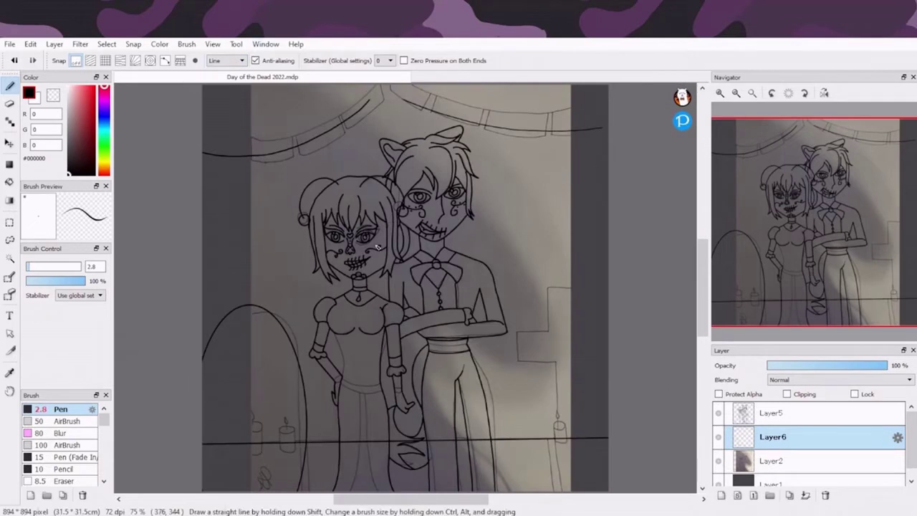
key(ctrl+shift+n)
click(794, 205)
drag(181, 351, 642, 357)
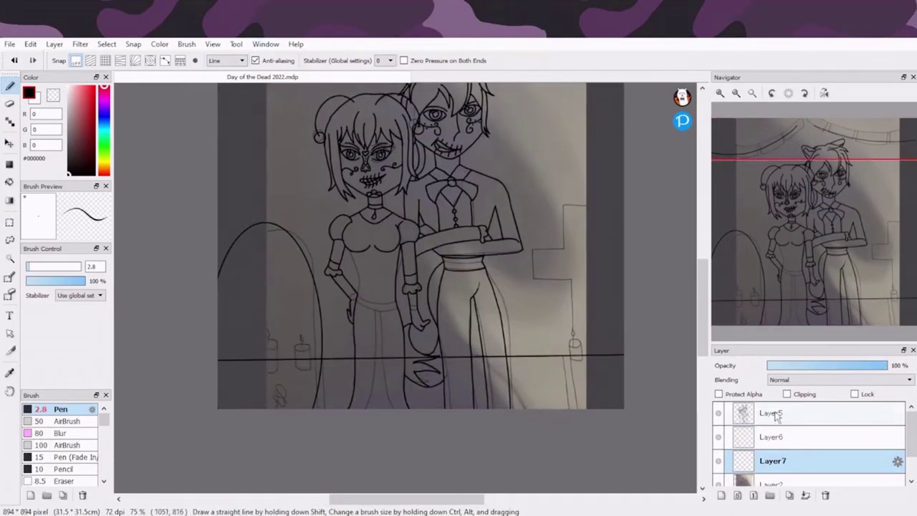
Erase the horizontal line where it crosses the figures and the part of the arch below that line.
scroll(305, 282, up, 3)
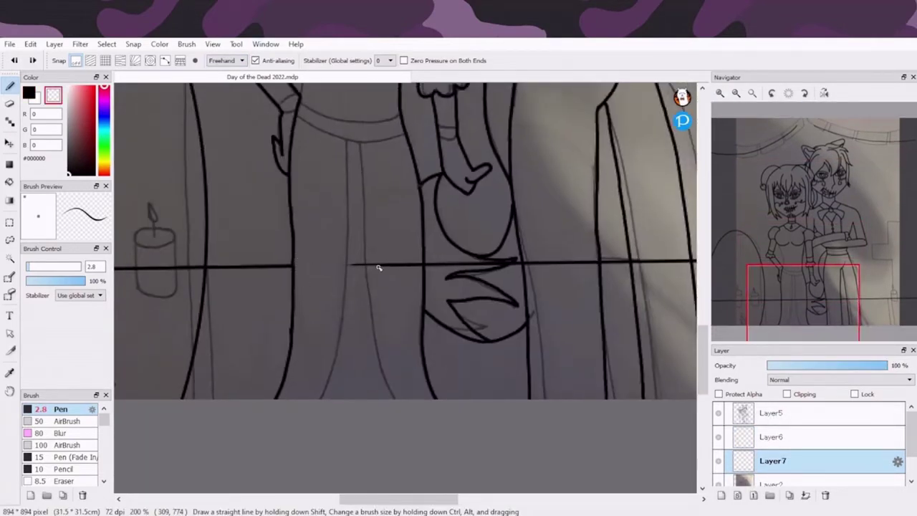
drag(751, 293, 792, 286)
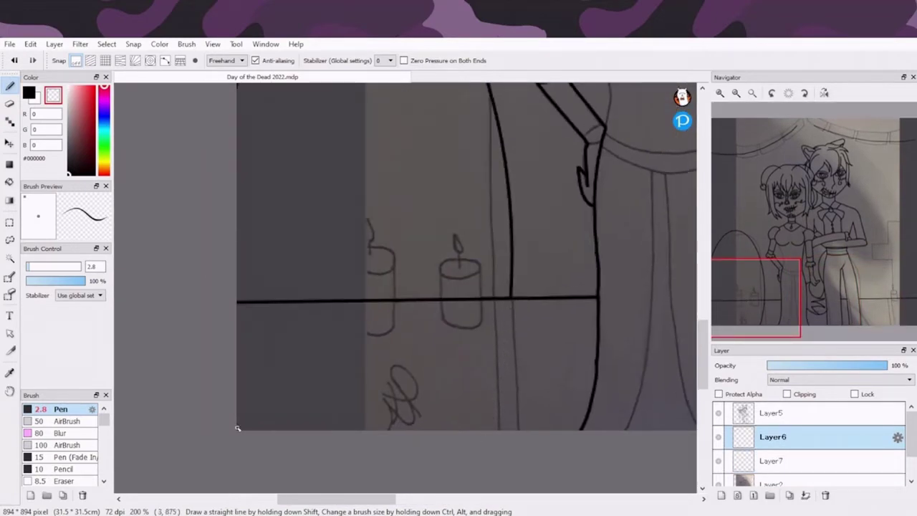
drag(760, 288, 767, 308)
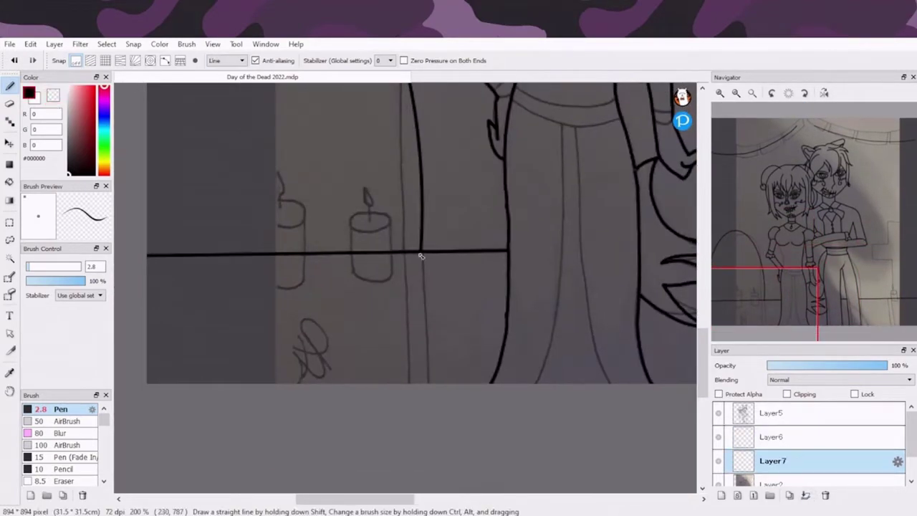
Ink the stepped wall outline beside the man with straight lines on a new layer.
click(722, 495)
drag(735, 260, 762, 251)
mouse_move(498, 164)
mouse_down()
mouse_move(422, 162)
mouse_move(423, 270)
mouse_up()
drag(440, 372, 440, 372)
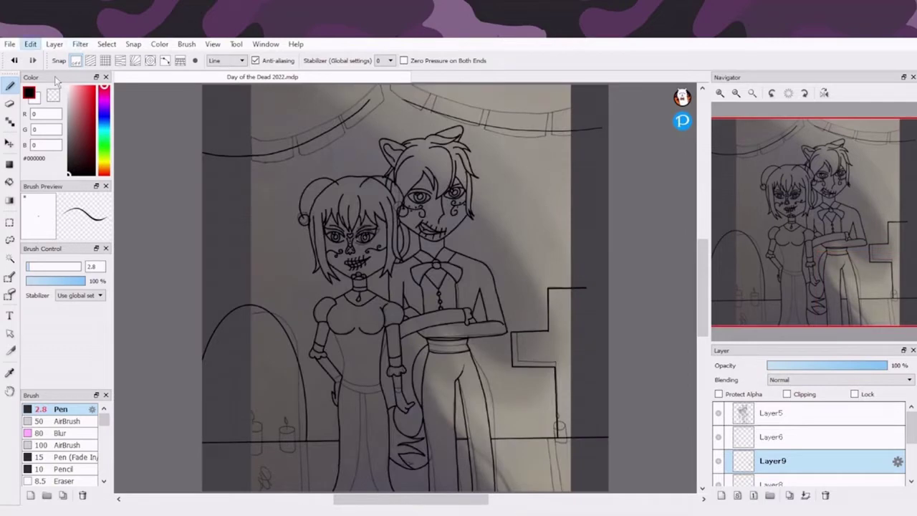
Try to place a copy of the stepped outline along the canvas's outer edge, and undo the placement.
drag(587, 334, 647, 334)
scroll(647, 333, up, 3)
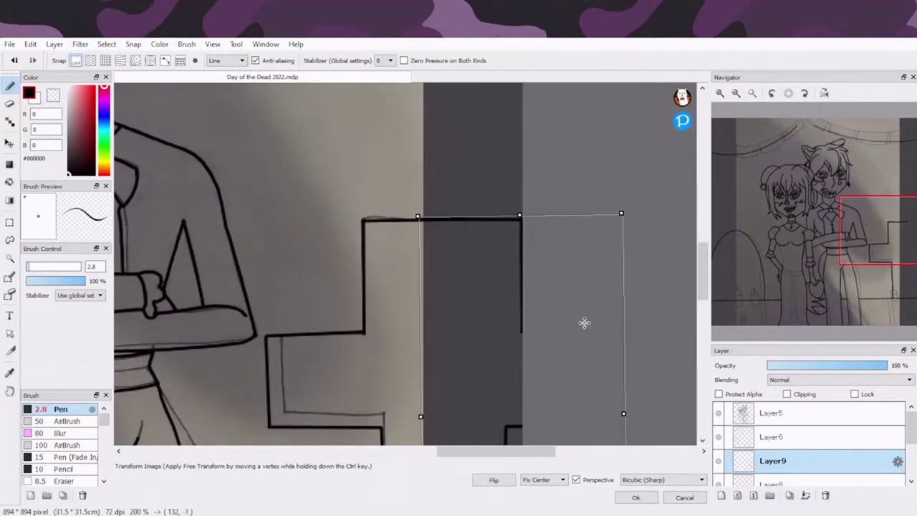
drag(585, 323, 653, 197)
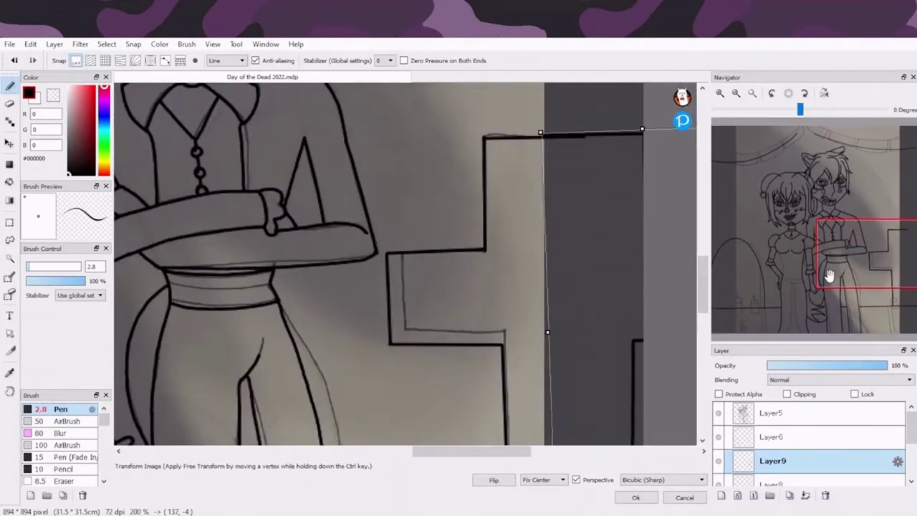
key(Return)
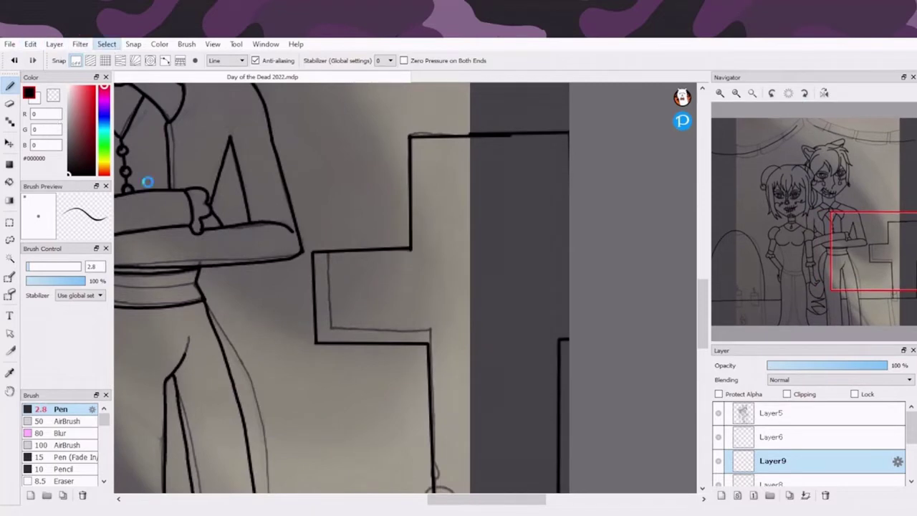
key(ctrl+z)
key(ctrl+y)
key(ctrl+z)
key(ctrl+z)
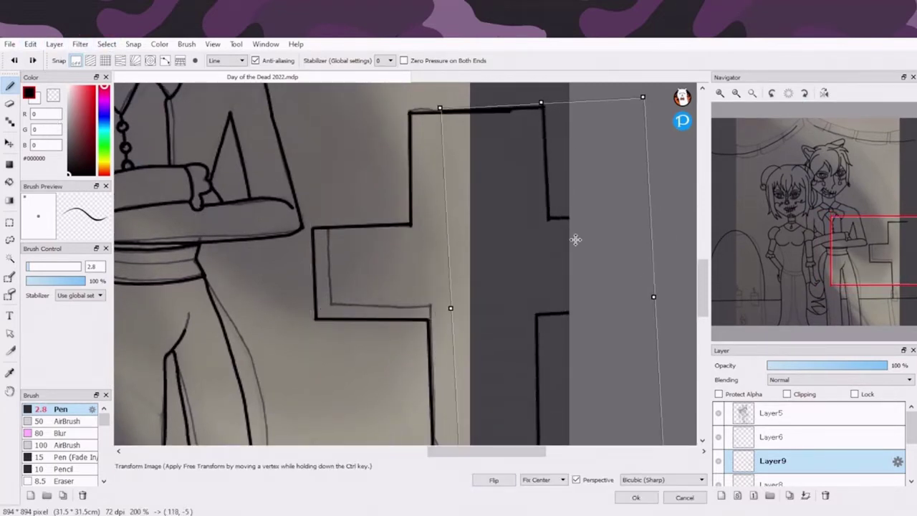
Try to join a slightly tilted mirrored copy to the open top of the stepped outline.
drag(575, 240, 557, 241)
scroll(558, 241, up, 1)
drag(667, 271, 549, 341)
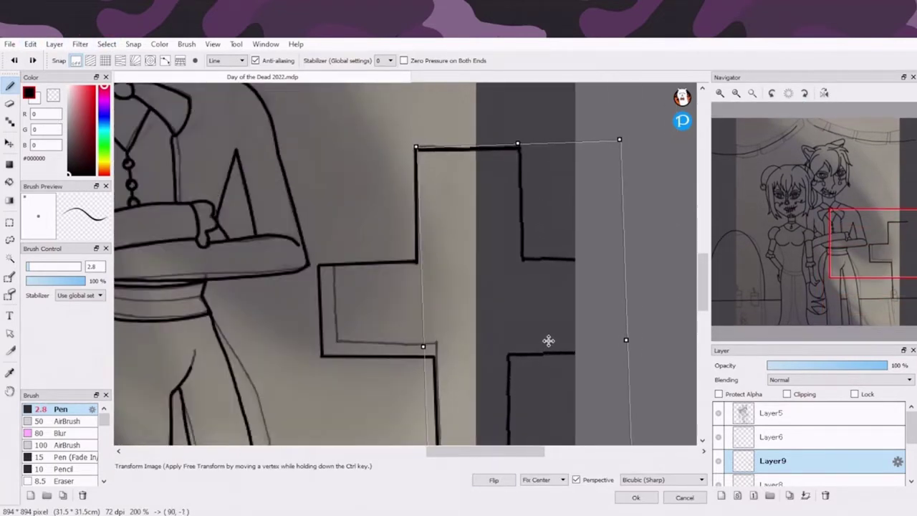
scroll(548, 340, down, 2)
click(772, 436)
scroll(782, 301, down, 2)
drag(783, 301, 814, 250)
key(ctrl+z)
Redraw the stepped wall outline with level and upright straight lines down to the horizontal background line.
scroll(814, 251, up, 3)
drag(480, 226, 337, 228)
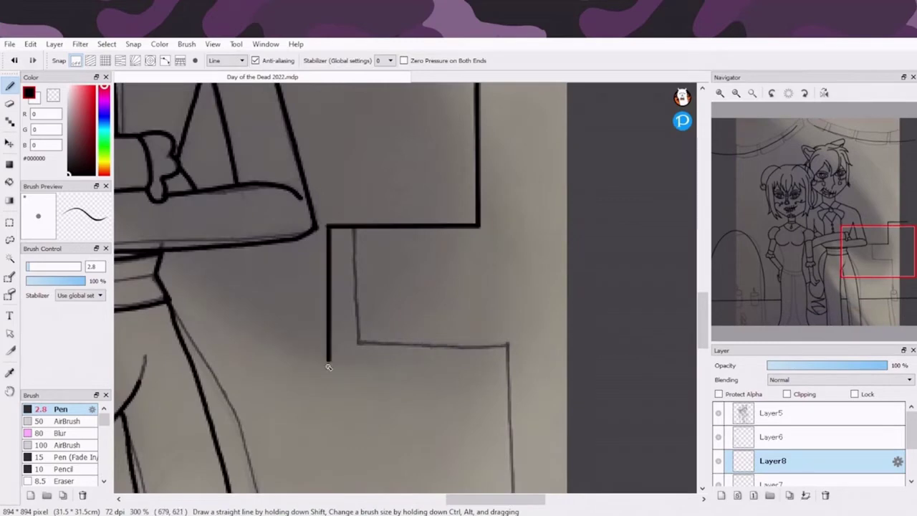
drag(356, 358, 505, 360)
scroll(571, 271, down, 3)
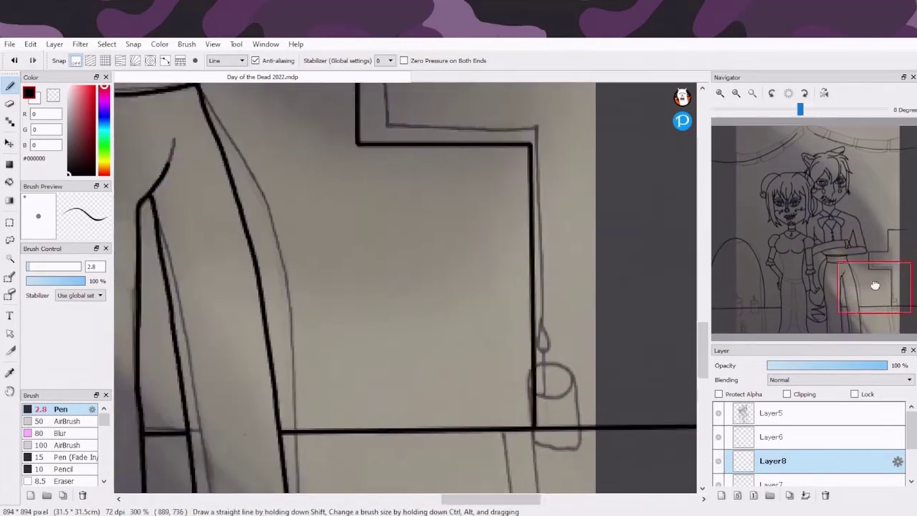
scroll(537, 311, up, 3)
click(778, 153)
scroll(778, 153, down, 3)
scroll(773, 466, up, 1)
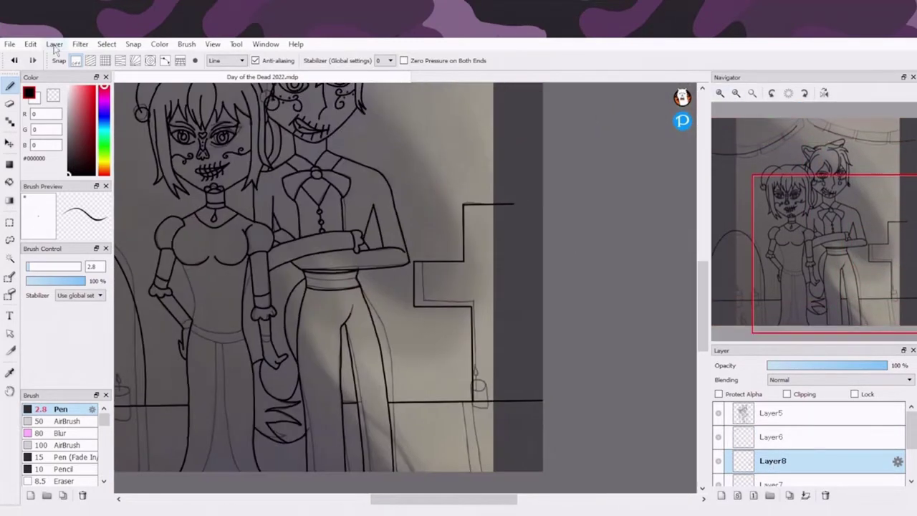
Place a mirrored duplicate of the stepped outline beside the original to complete the cross behind the man.
key(ctrl+t)
key(Escape)
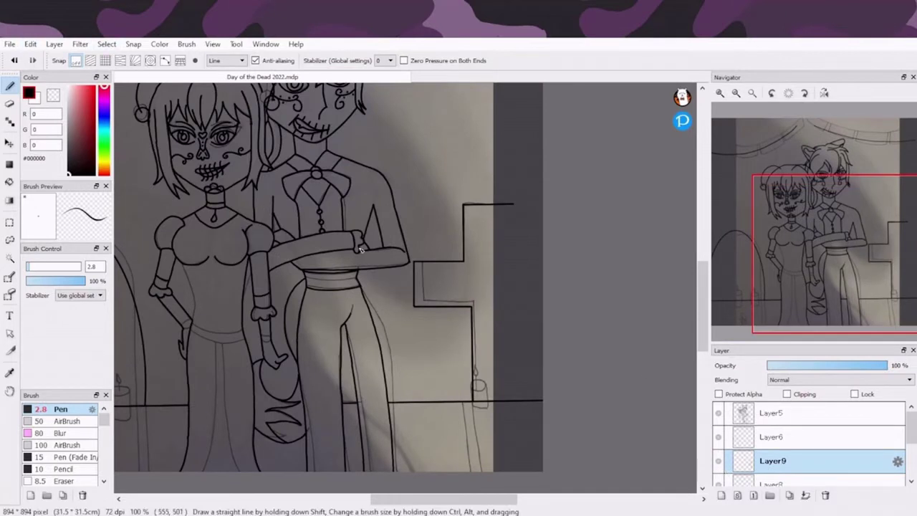
key(ctrl+t)
scroll(518, 291, up, 2)
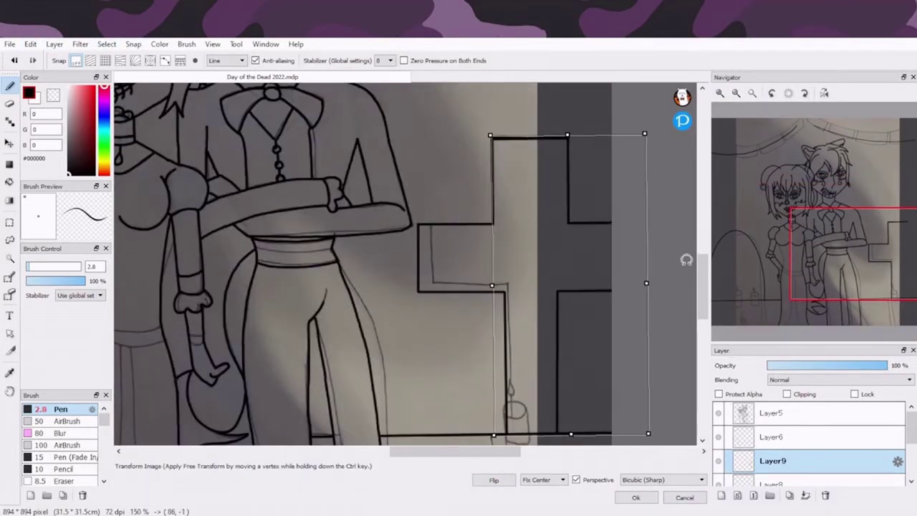
click(792, 437)
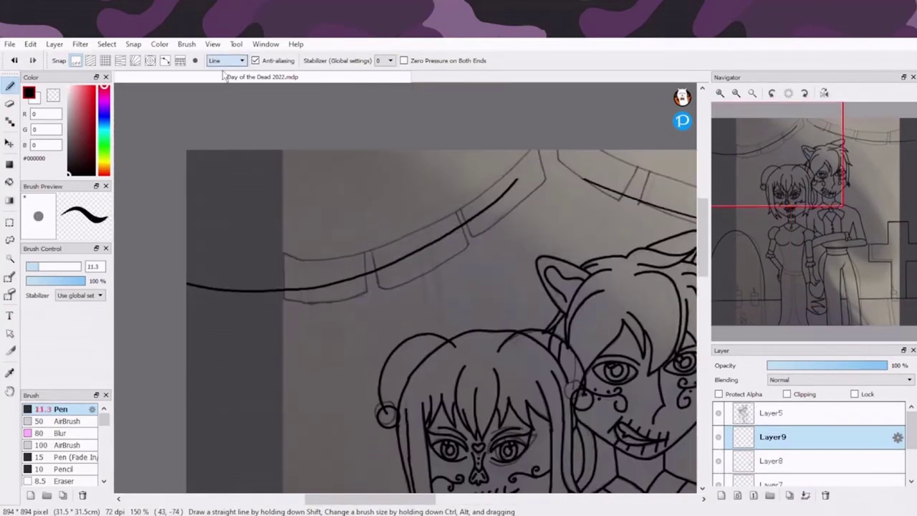
Replace the thick garland curves with a single freehand string above the woman, using the 2.8 pen and reaching the canvas edge.
drag(788, 164, 855, 287)
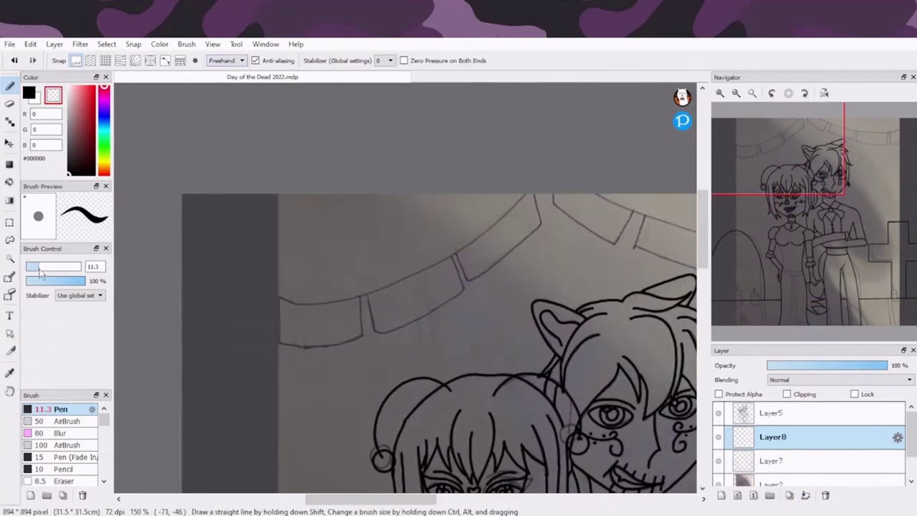
key(ctrl+z)
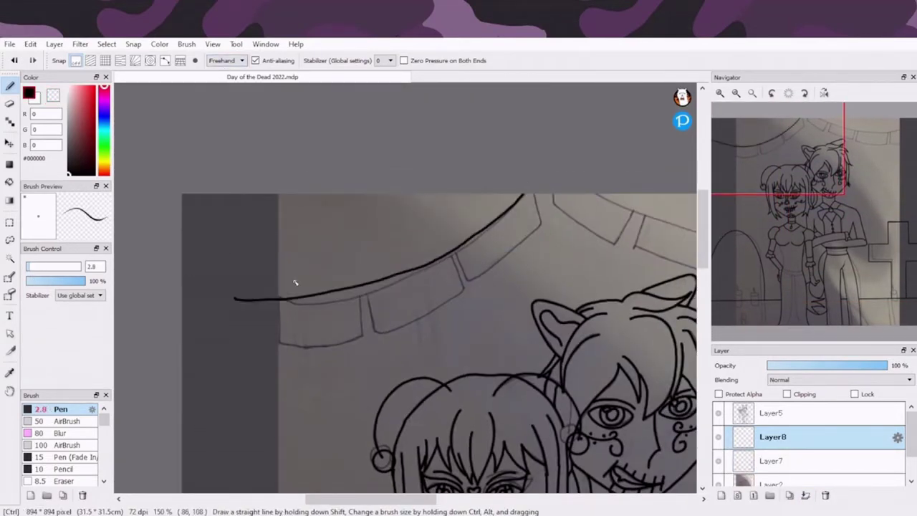
drag(469, 248, 182, 290)
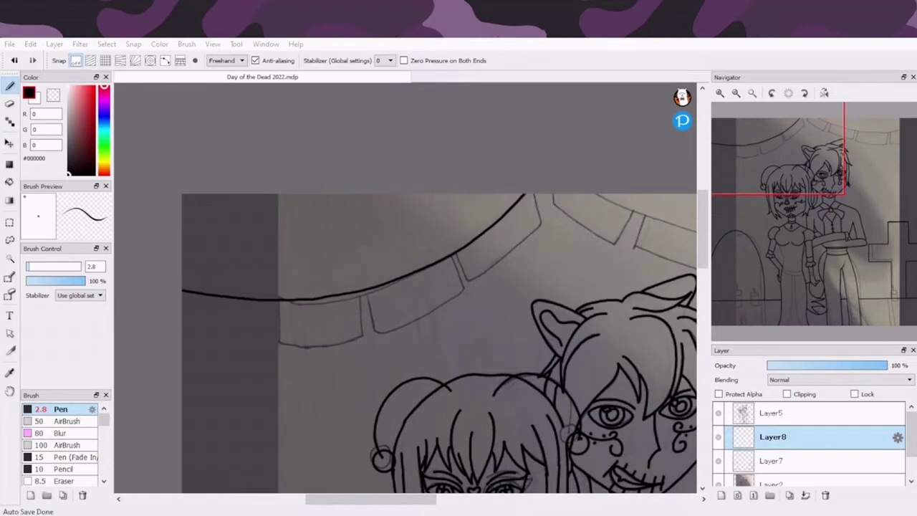
key(ctrl+0)
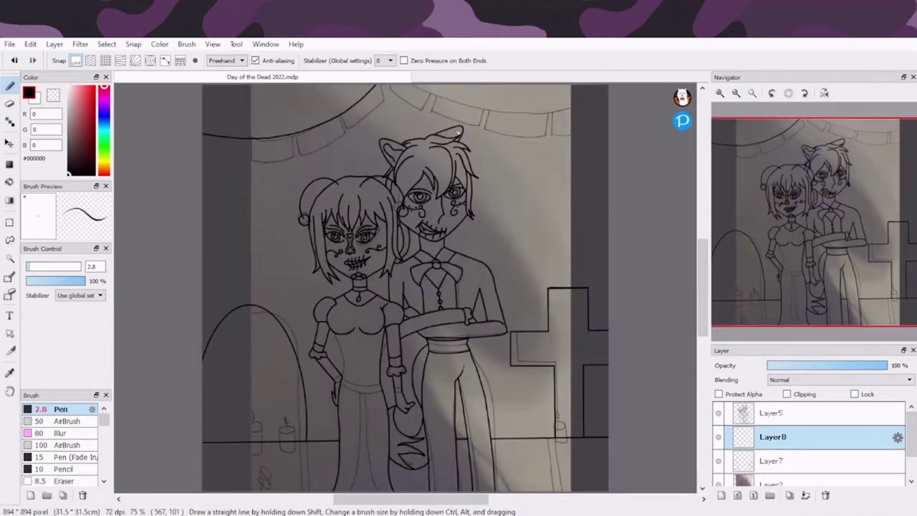
Place a mirrored, slightly tilted copy of the garland string above the man and merge it into Layer8.
key(ctrl+t)
drag(527, 167, 589, 130)
drag(641, 170, 634, 187)
key(Return)
key(ctrl+t)
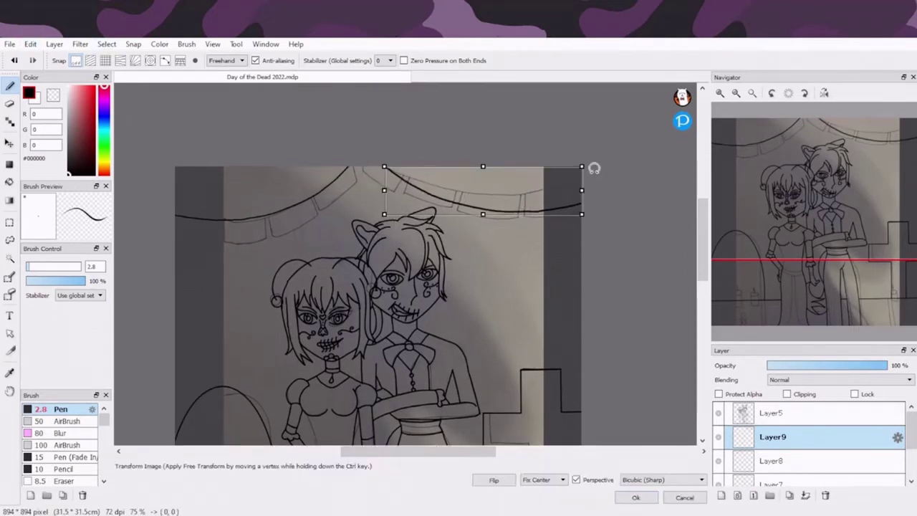
drag(594, 165, 525, 188)
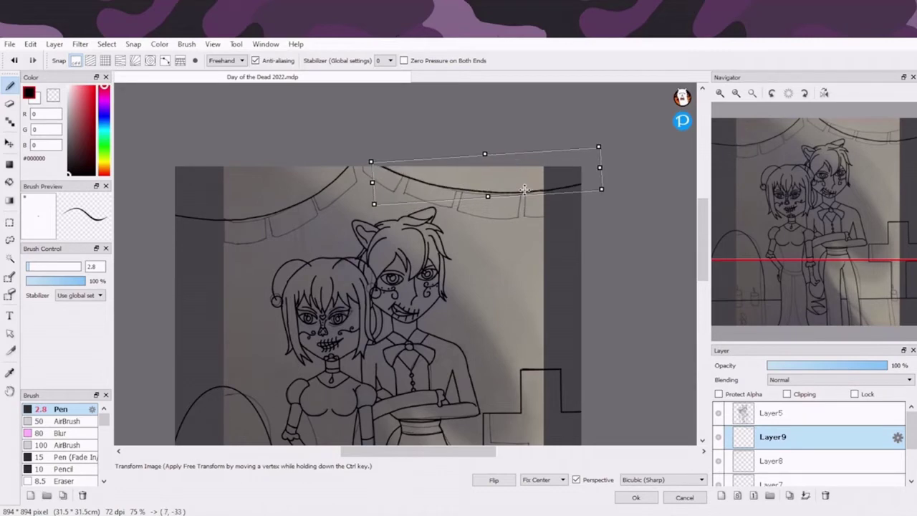
key(Return)
click(805, 495)
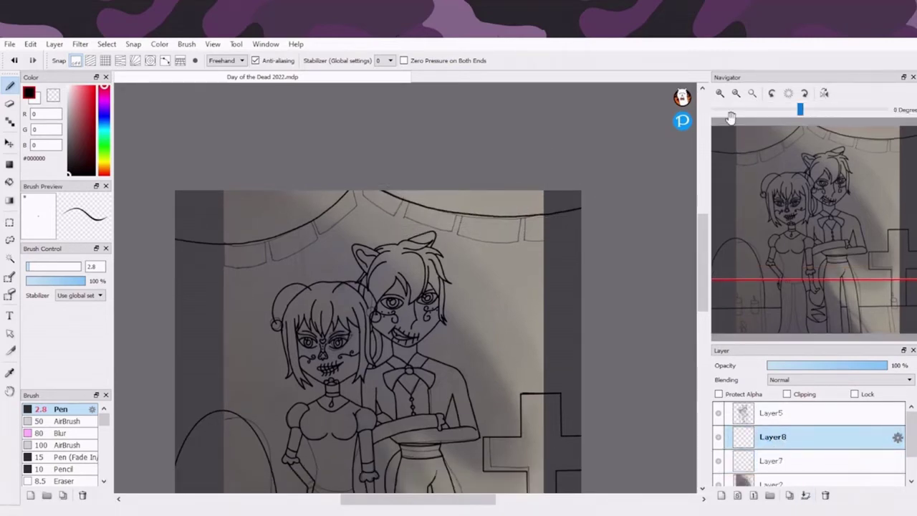
Ink the first paper flags hanging from the string above the woman, starting at the canvas edge.
scroll(366, 294, up, 5)
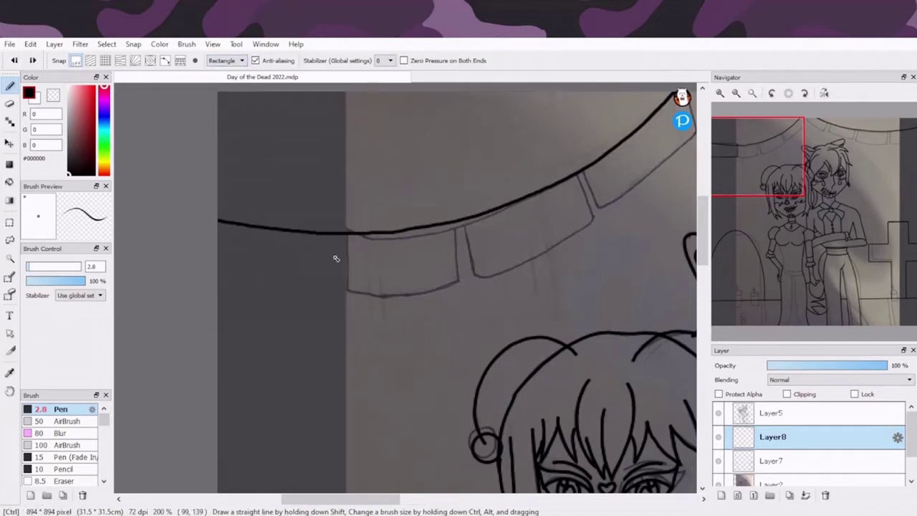
drag(345, 233, 346, 283)
drag(362, 237, 367, 290)
drag(216, 336, 309, 310)
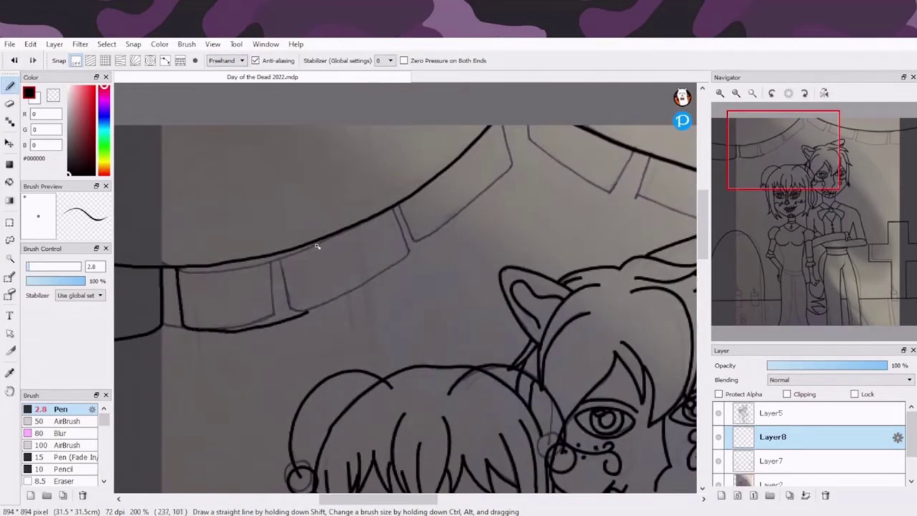
drag(326, 263, 344, 316)
drag(422, 212, 436, 251)
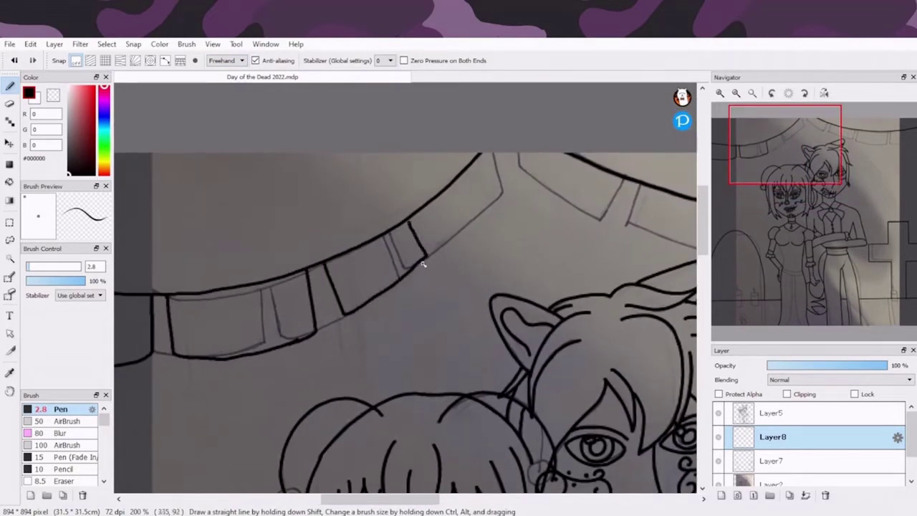
Redo the sides and lower edge of the last flag on the string above the woman.
drag(345, 313, 436, 252)
key(ctrl+z)
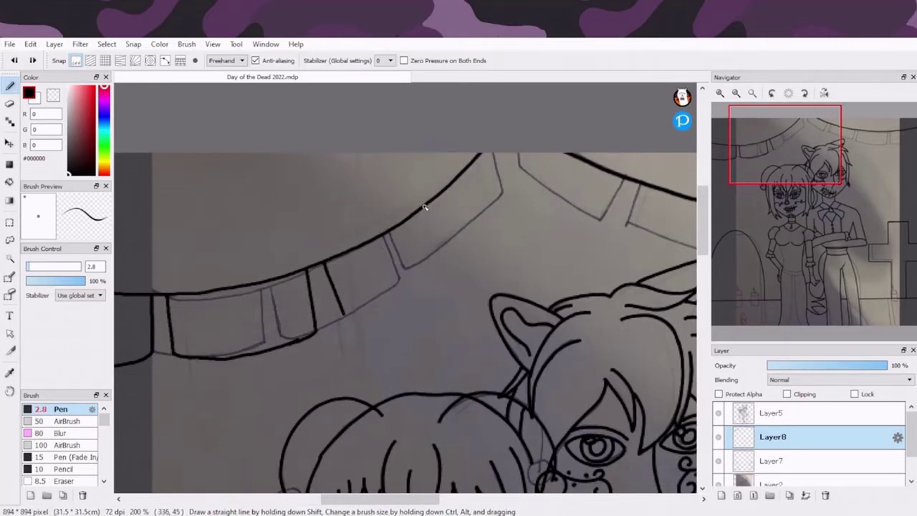
drag(344, 313, 413, 263)
key(ctrl+z)
key(ctrl+z)
key(ctrl+z)
key(ctrl+z)
drag(797, 157, 775, 161)
key(ctrl+z)
drag(448, 311, 563, 237)
Ink the row of flags along the string above the man, out to the canvas edge.
drag(765, 148, 830, 145)
drag(308, 197, 409, 246)
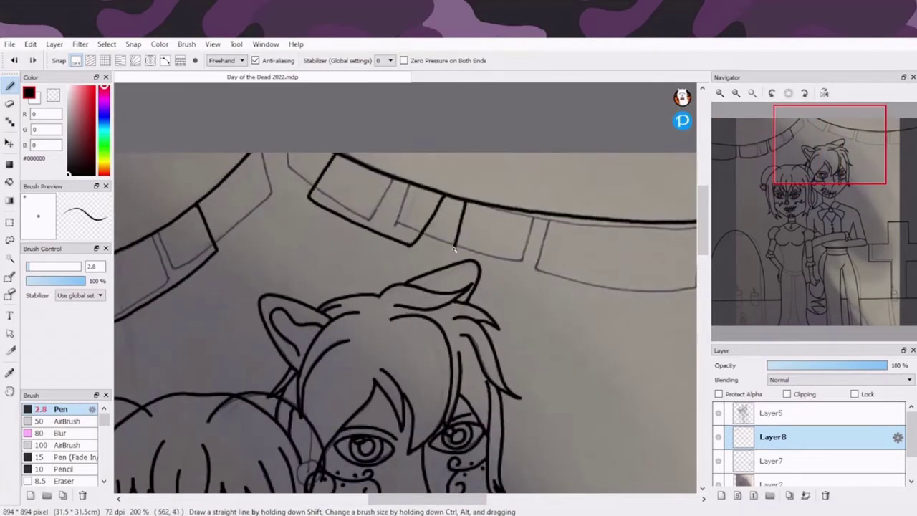
key(ctrl+z)
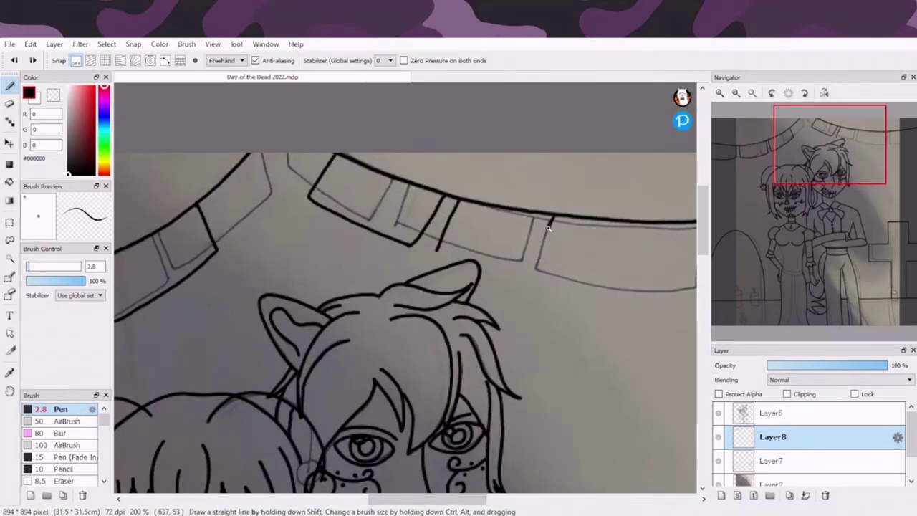
drag(830, 145, 855, 152)
drag(456, 184, 457, 252)
drag(621, 184, 620, 251)
drag(458, 252, 621, 250)
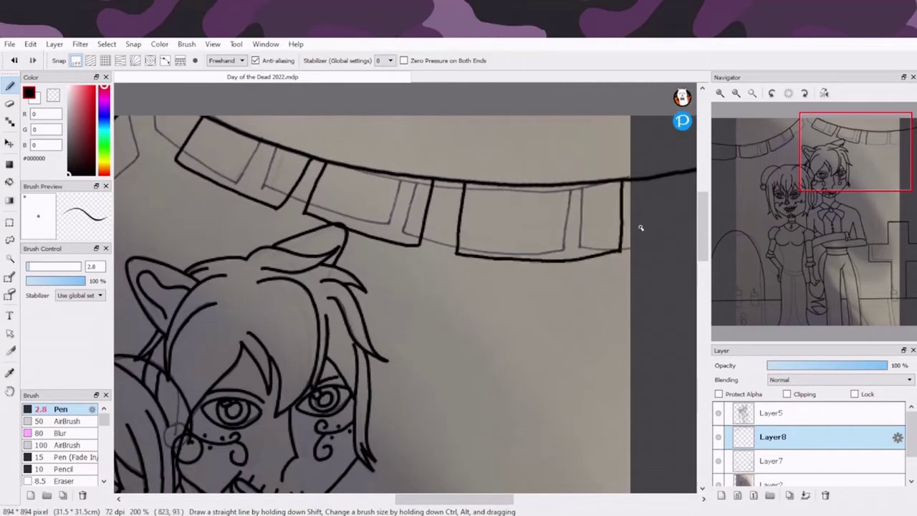
mouse_move(857, 152)
mouse_down()
mouse_move(809, 153)
mouse_move(877, 169)
mouse_move(886, 155)
mouse_up()
drag(474, 165, 477, 231)
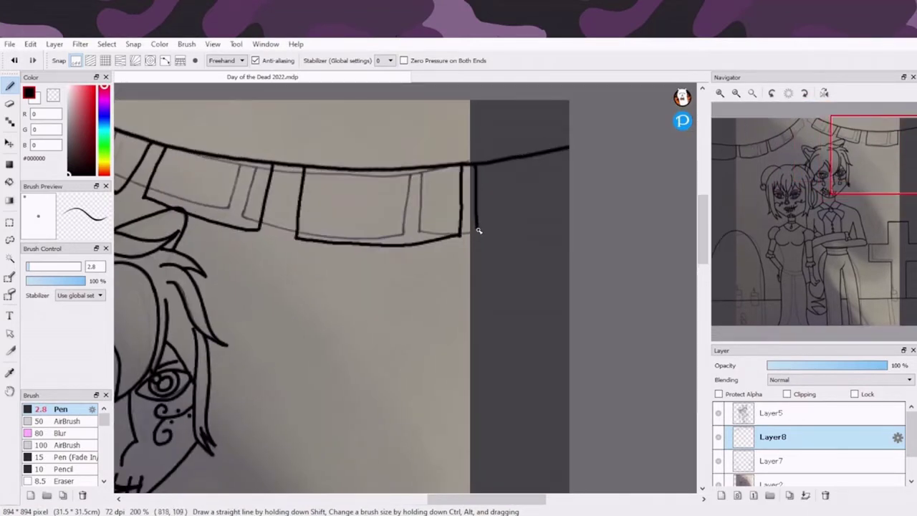
Ink a wide candle with an oval top, wick and flame in front of the arched tombstone on a new layer.
drag(855, 131, 758, 285)
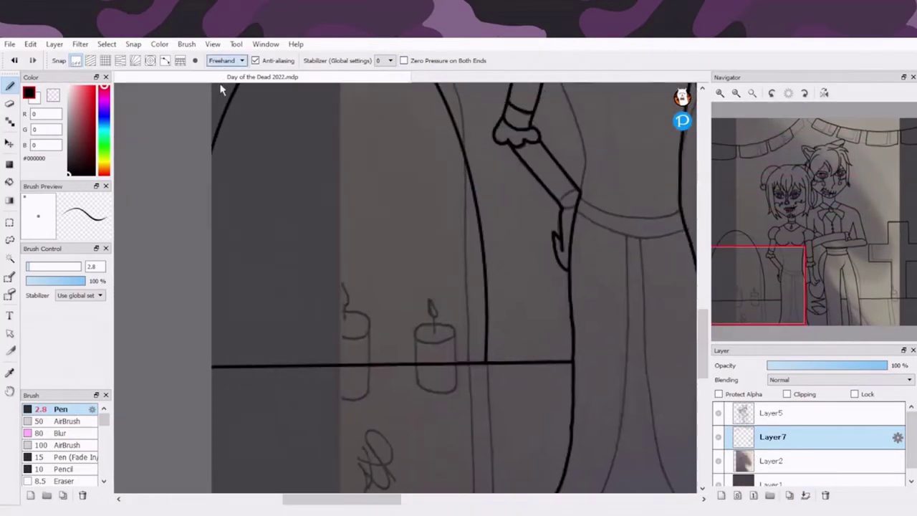
key(ctrl+z)
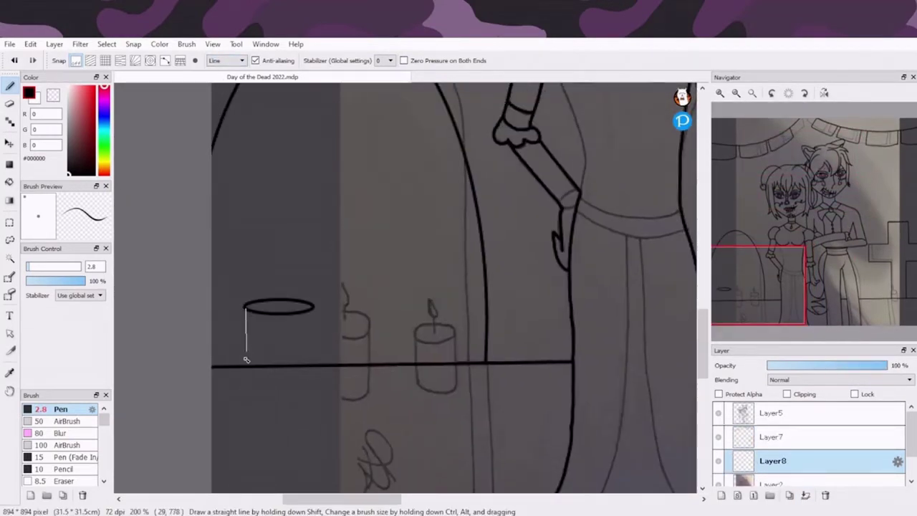
scroll(330, 365, up, 2)
drag(245, 373, 305, 379)
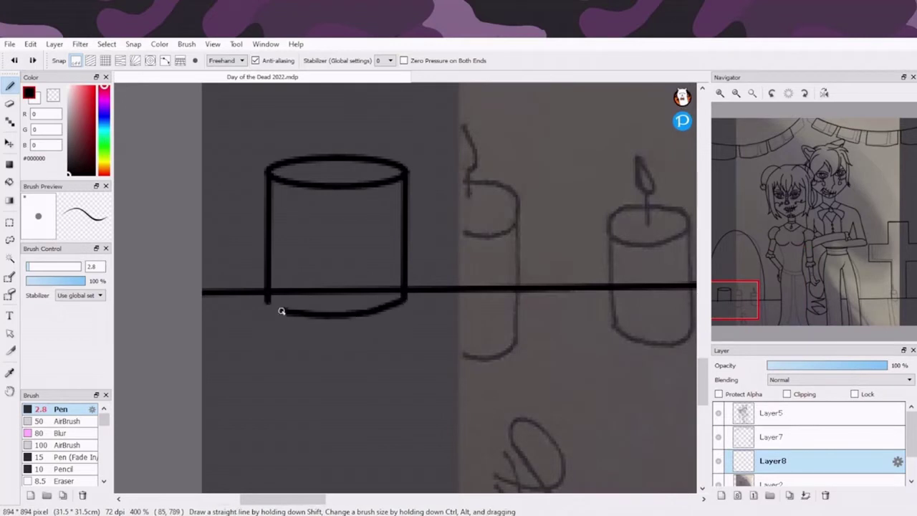
drag(734, 309, 733, 297)
drag(297, 218, 186, 200)
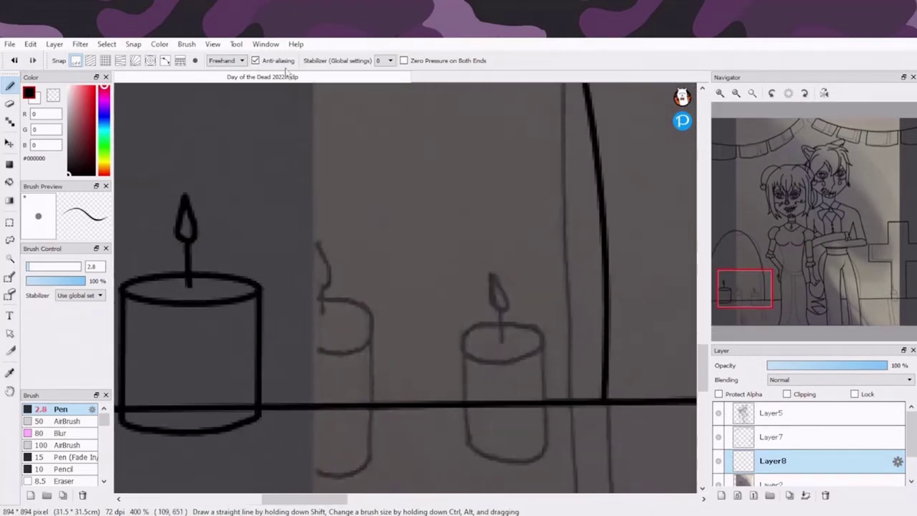
Ink a narrower candle with a wick and flame beside the wide one.
drag(418, 296, 423, 299)
click(226, 60)
click(224, 96)
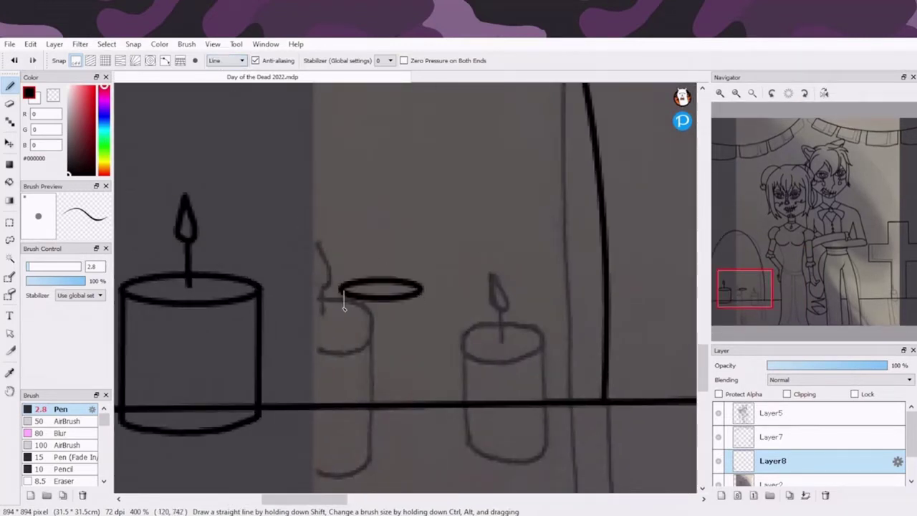
drag(424, 399, 424, 399)
click(226, 60)
click(225, 73)
drag(342, 407, 424, 408)
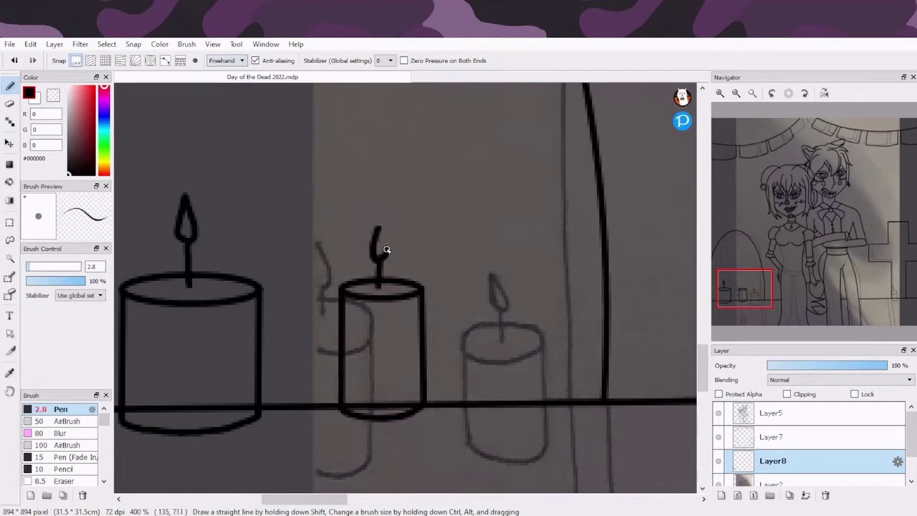
drag(387, 249, 385, 245)
Place a mirrored duplicate of the two candles on the ground line in front of the cross.
key(ctrl+0)
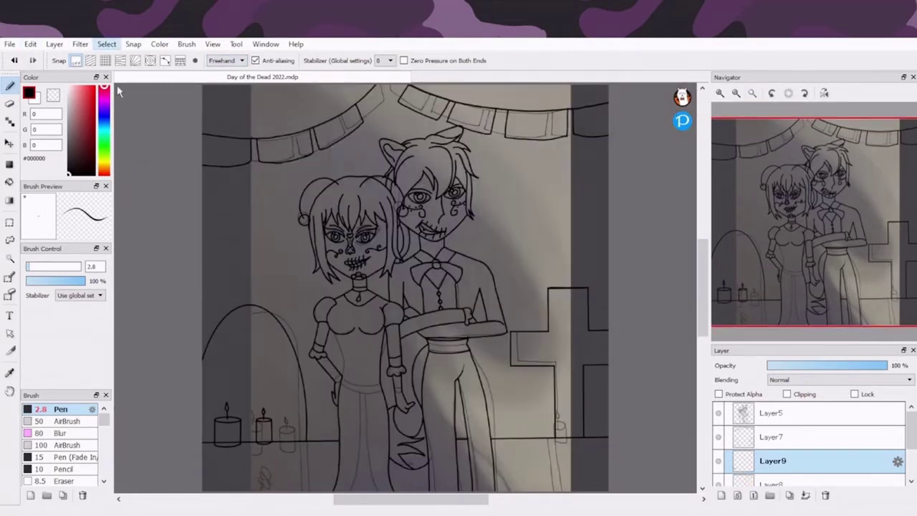
key(ctrl+t)
scroll(574, 394, up, 3)
drag(473, 321, 473, 300)
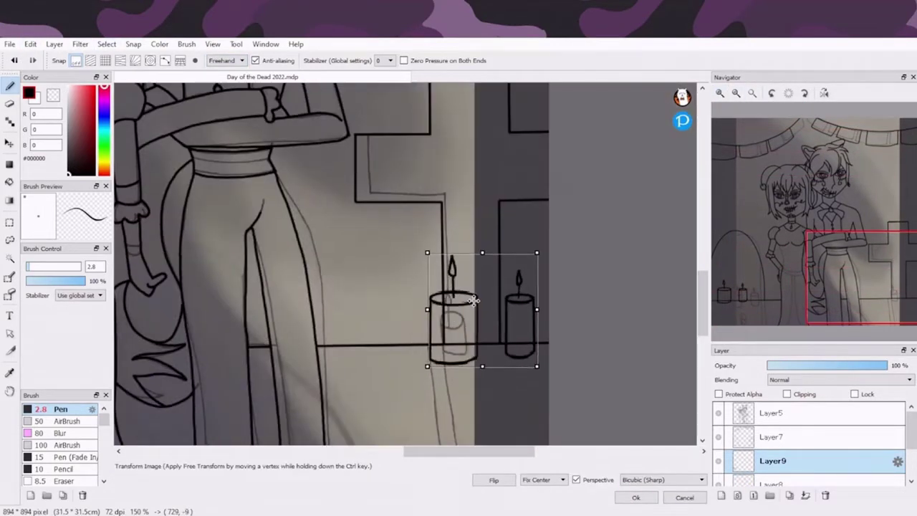
key(Return)
Erase the cross and ground lines that run through the candles on Layer7.
click(773, 436)
click(53, 95)
scroll(518, 385, up, 4)
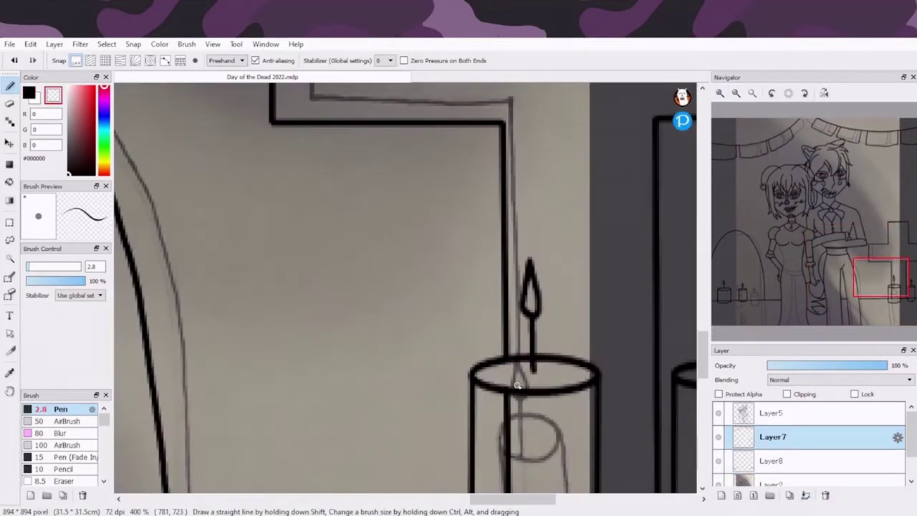
drag(518, 385, 478, 196)
drag(561, 296, 585, 299)
drag(686, 279, 439, 240)
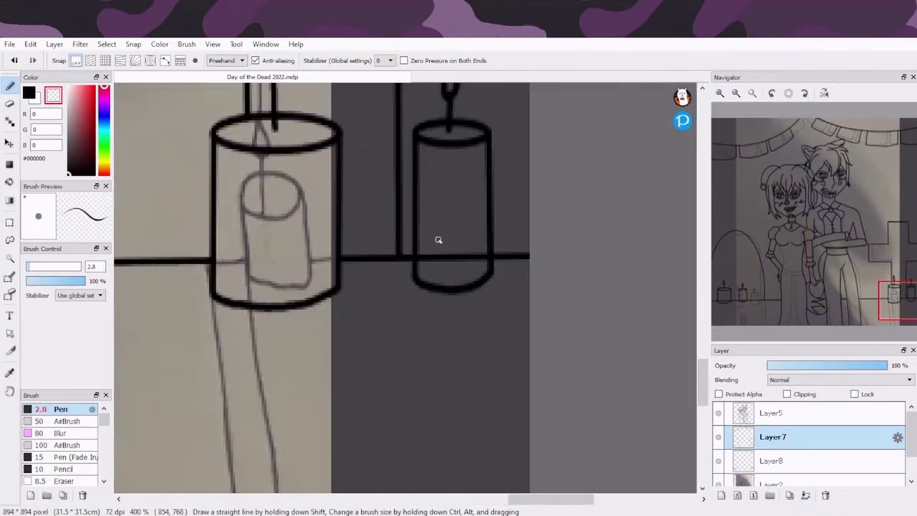
click(740, 299)
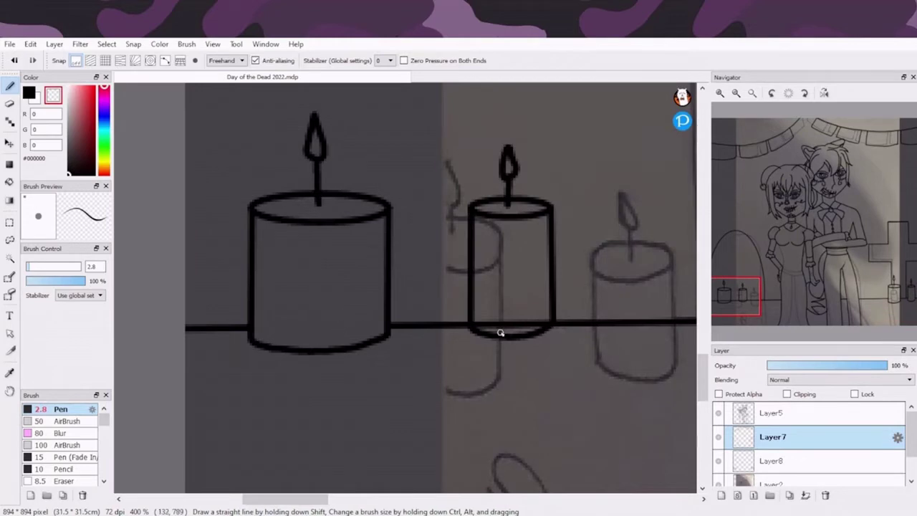
Merge the background line layers into Layer8 and hide the Layer2 sketch.
key(ctrl+0)
key(Delete)
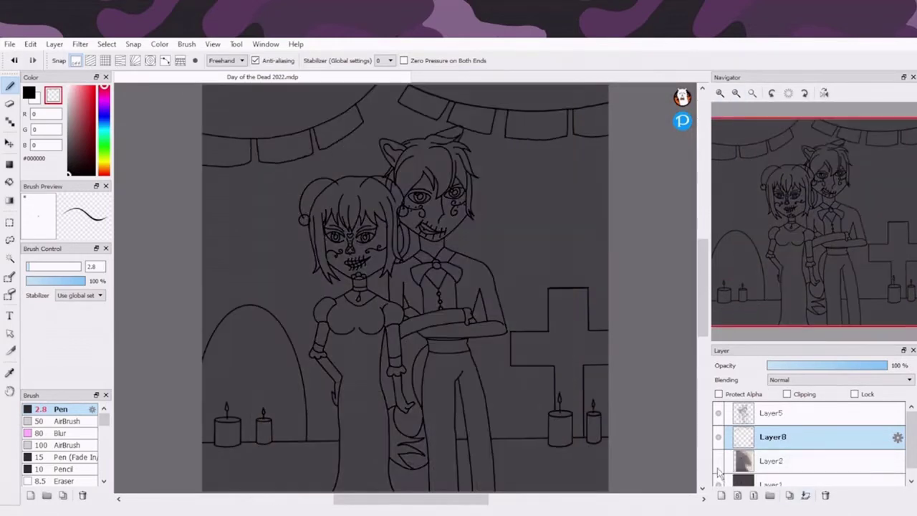
Ink the missing side line of the woman's bodice down to her hip on Layer5.
click(770, 413)
click(790, 289)
click(790, 253)
key(x)
drag(283, 197, 323, 416)
key(ctrl+0)
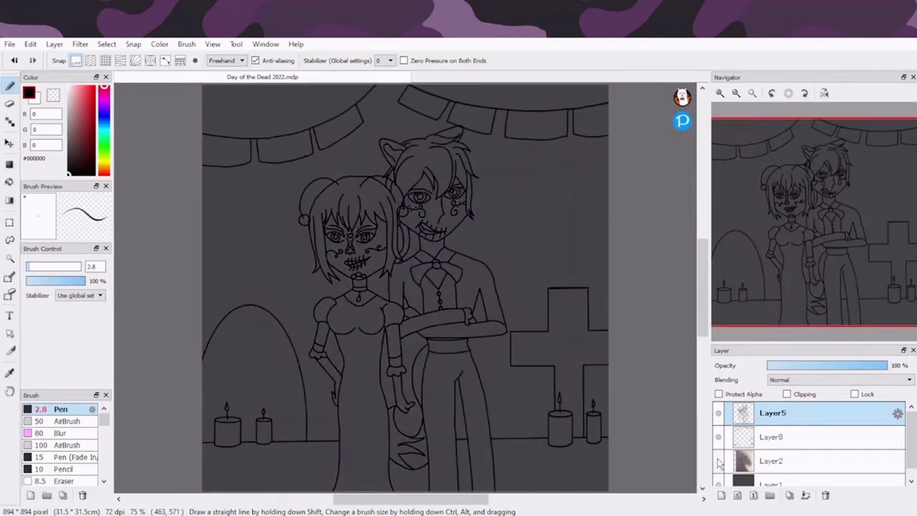
Fill the couple's pupils and the woman's upper eyeliner with solid black.
click(801, 231)
drag(801, 231, 772, 190)
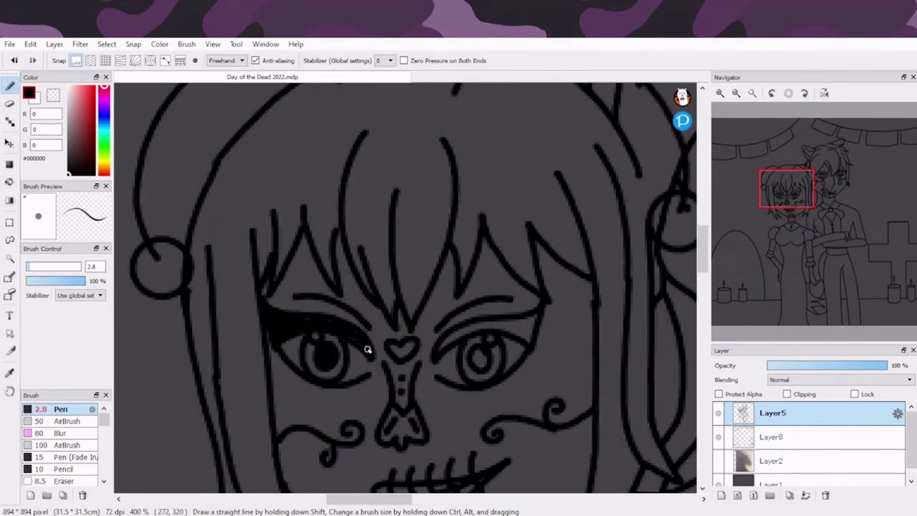
click(798, 287)
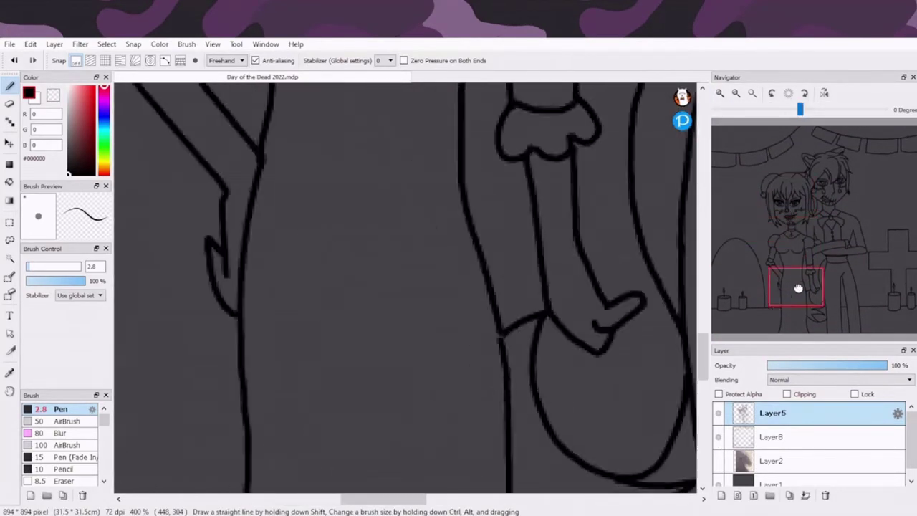
click(829, 176)
Fill the woman's two round hair ornaments with solid black, enlarging the pen to 5.5 for the second one.
click(772, 183)
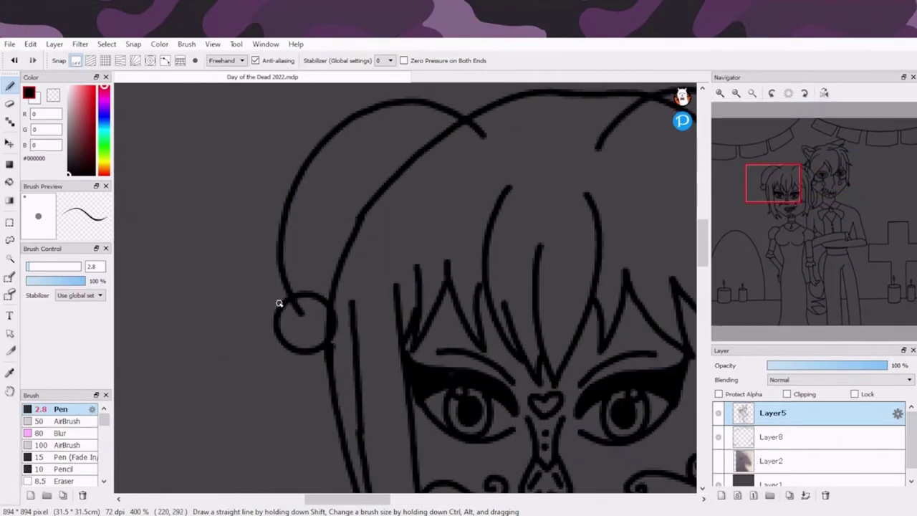
drag(278, 303, 305, 321)
click(804, 184)
drag(493, 283, 501, 293)
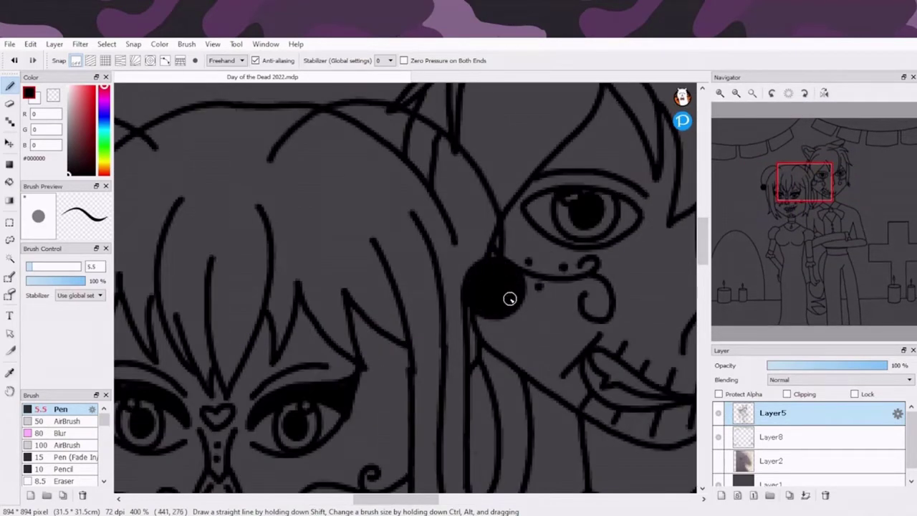
Paint the whites of the couple's eyes in #FFFFFF on new Layer9 beneath the line art, using a 3.8 pen.
key(ctrl+0)
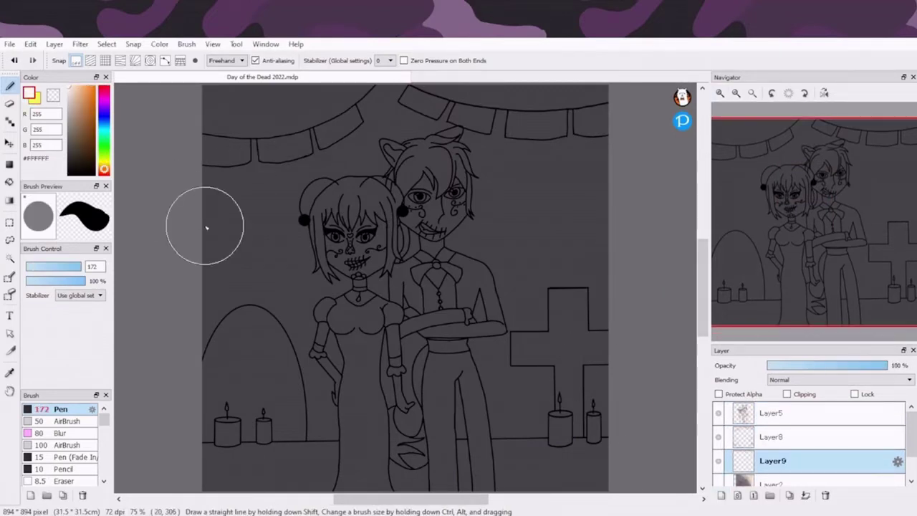
mouse_move(206, 228)
mouse_down()
mouse_move(430, 208)
mouse_move(437, 459)
mouse_move(337, 430)
mouse_up()
key(ctrl+z)
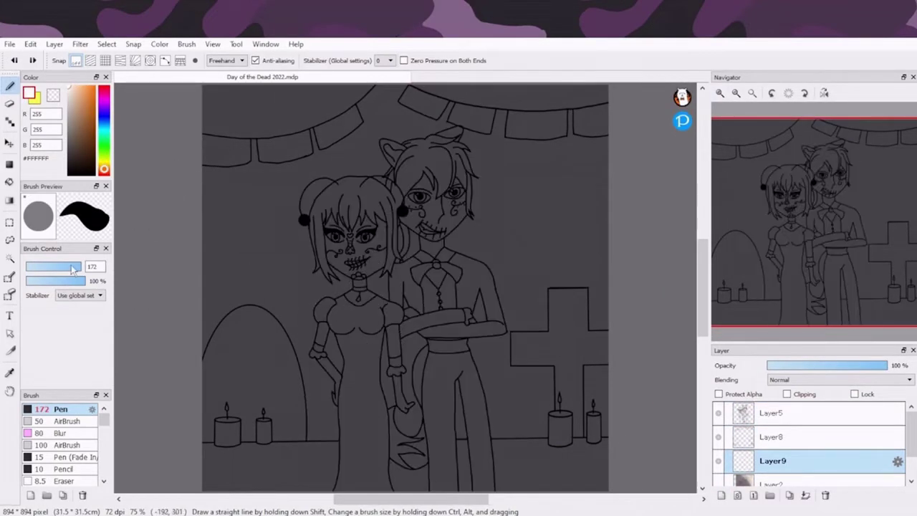
drag(72, 269, 28, 268)
scroll(351, 237, up, 5)
click(229, 211)
click(403, 213)
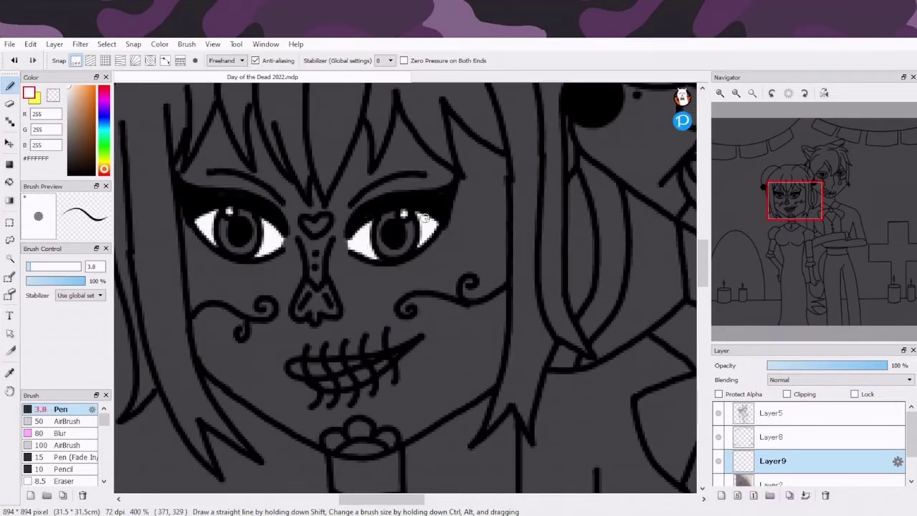
drag(424, 219, 335, 229)
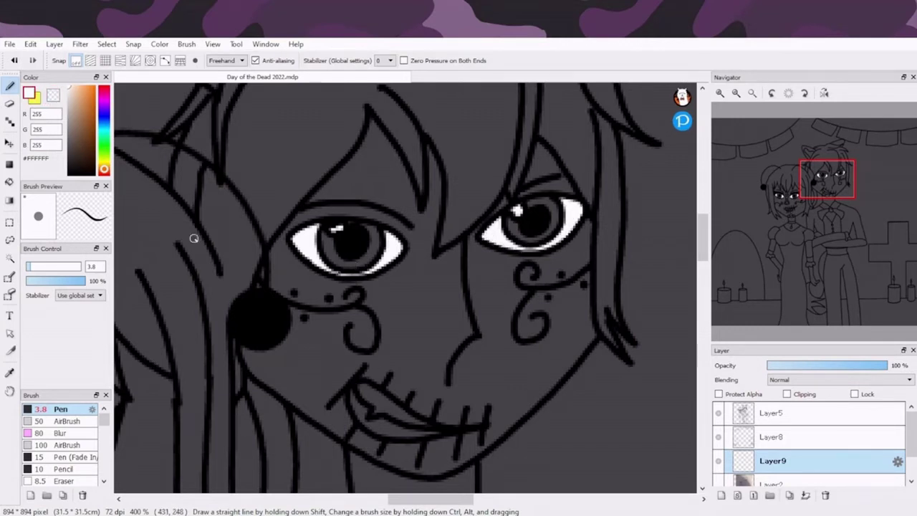
Fill the man's and woman's faces with white, clearing the paint from the man's hair and irises.
mouse_move(194, 238)
mouse_down()
mouse_move(254, 338)
mouse_move(379, 137)
mouse_move(351, 280)
mouse_move(528, 250)
mouse_move(556, 360)
mouse_move(284, 377)
mouse_move(375, 365)
mouse_up()
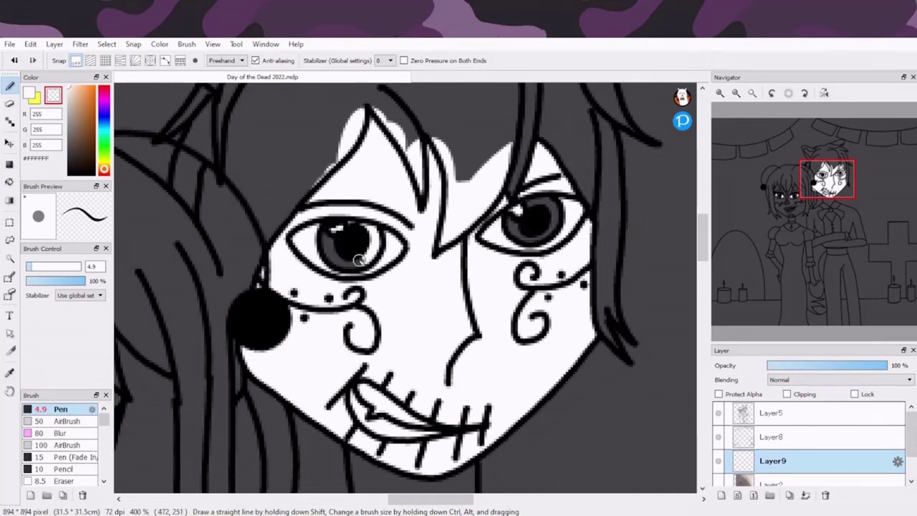
drag(451, 152, 495, 223)
click(788, 200)
mouse_move(265, 127)
mouse_down()
mouse_move(280, 305)
mouse_move(534, 158)
mouse_move(364, 256)
mouse_move(336, 366)
mouse_move(505, 402)
mouse_up()
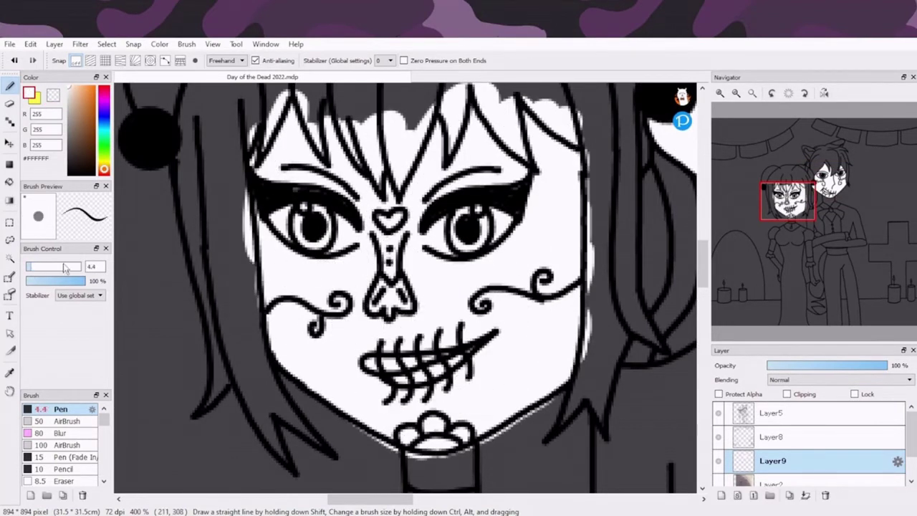
Erase the white overspill along the woman's cheeks and bangs with a transparent 4.4 pen.
click(53, 94)
drag(243, 187, 255, 342)
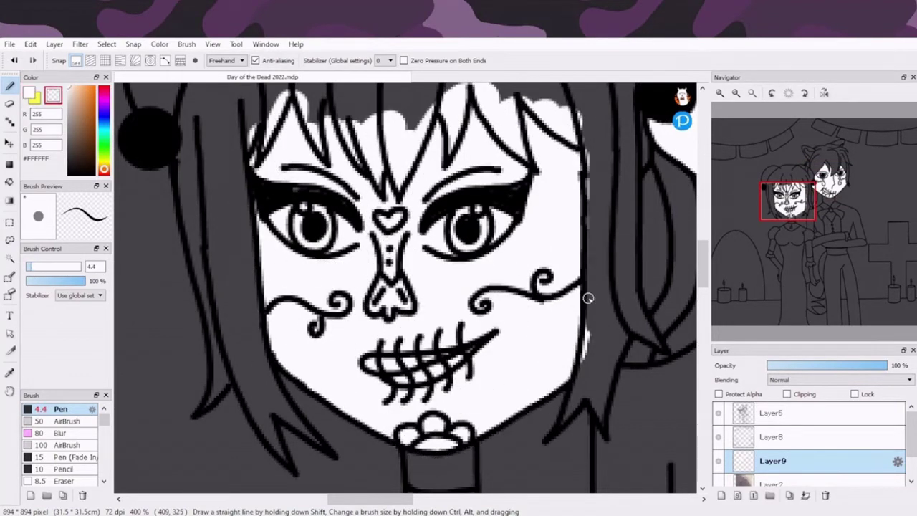
scroll(575, 92, up, 3)
drag(233, 280, 267, 215)
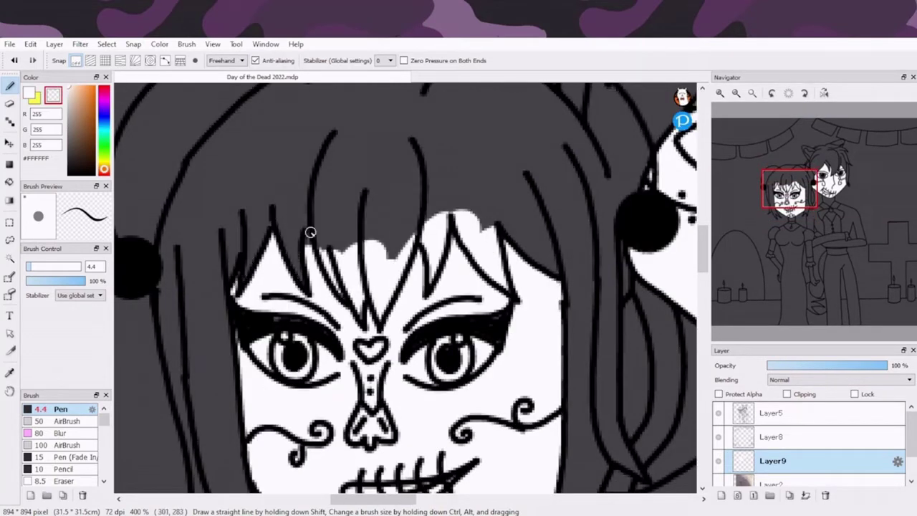
key(x)
drag(343, 315, 358, 230)
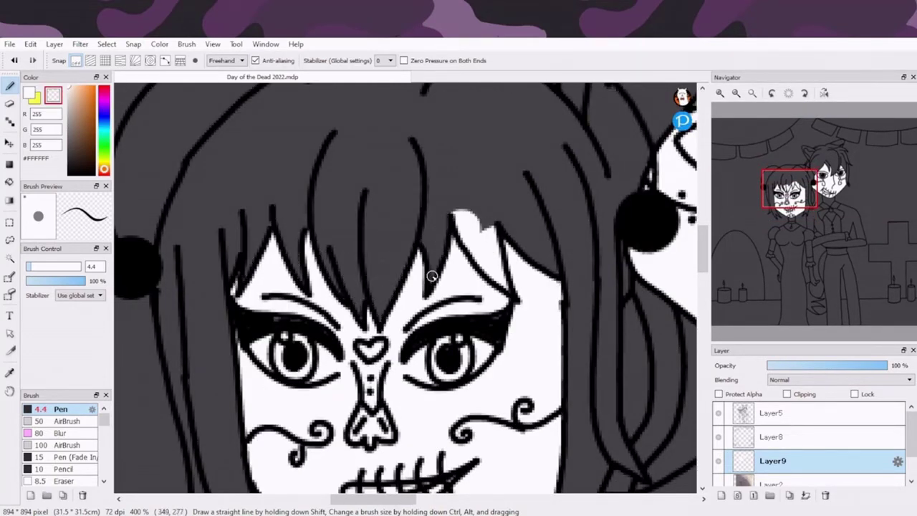
Erase the white from the woman's irises, forehead heart, nose, mouth and flowered collar.
scroll(485, 248, down, 3)
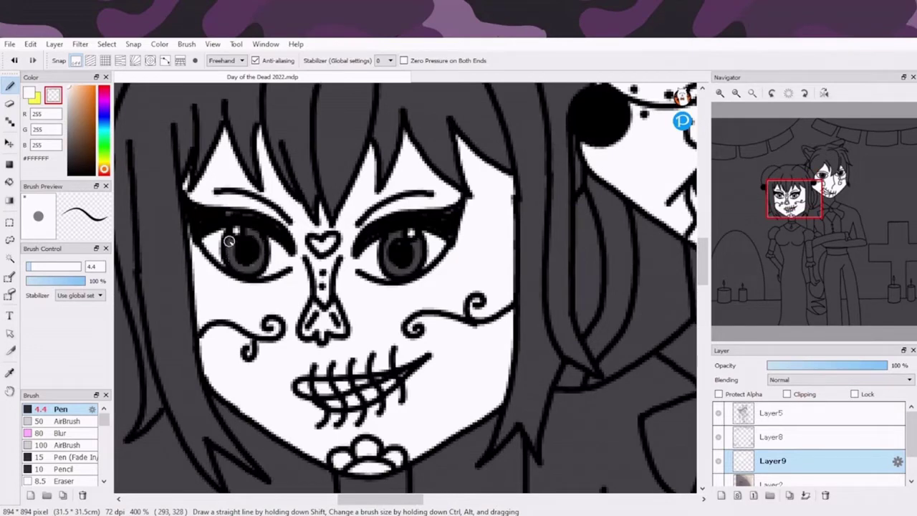
scroll(311, 391, right, 5)
drag(443, 223, 462, 258)
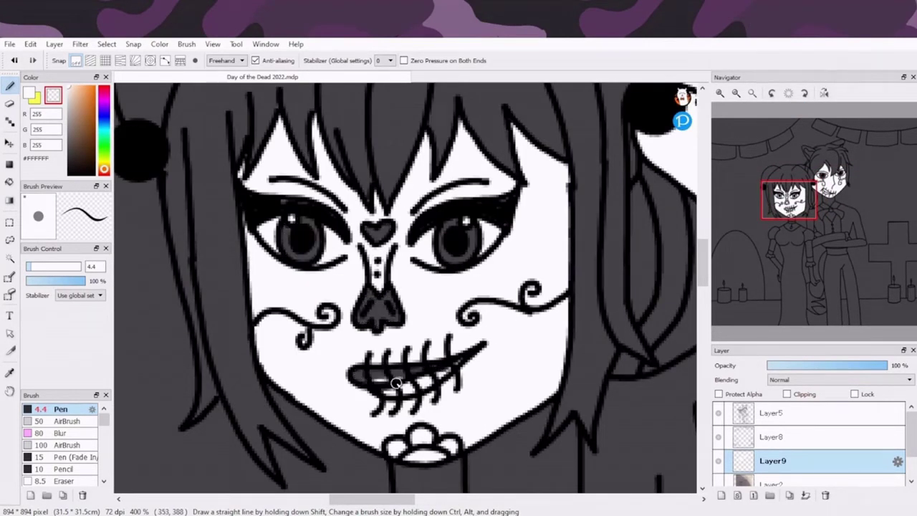
scroll(365, 376, down, 3)
Paint the man's collar, shirt front, vest buttons, cuff and the jagged tail area beside his leg white with a 4.4 pen.
scroll(314, 403, down, 5)
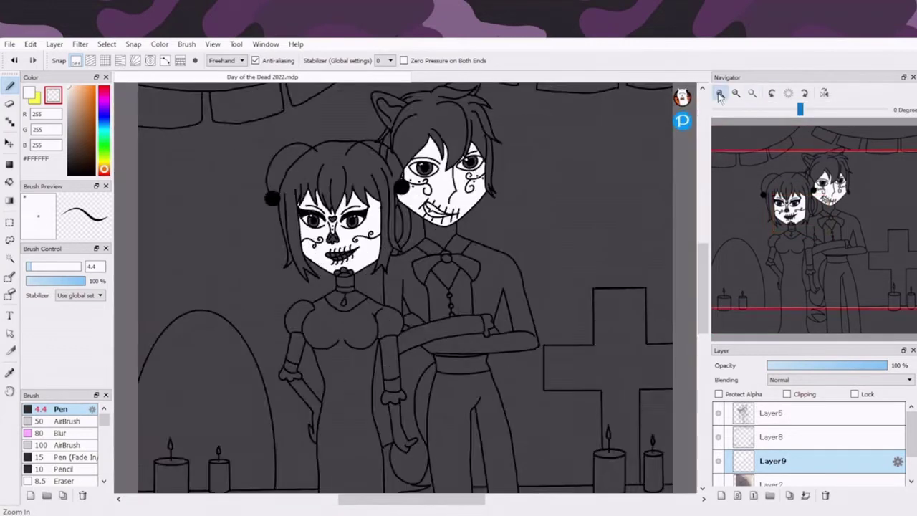
scroll(172, 183, up, 4)
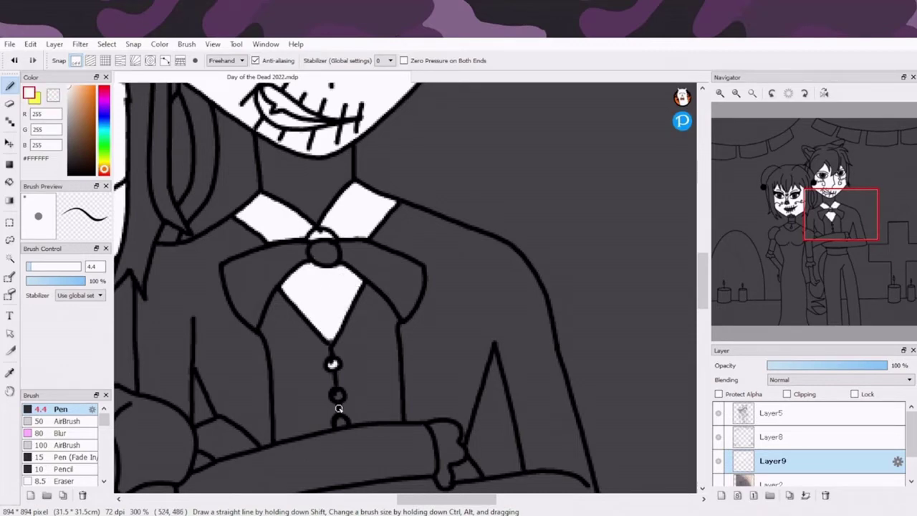
scroll(627, 258, down, 3)
scroll(423, 288, down, 4)
scroll(389, 157, up, 4)
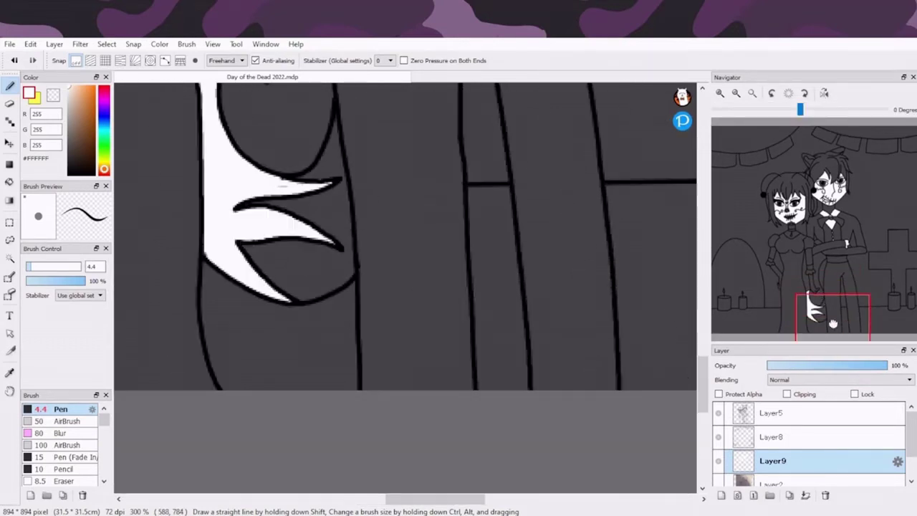
Draw looped white trim along both outer ends of the man's bow with a 1.7 pen.
click(752, 93)
scroll(437, 287, up, 7)
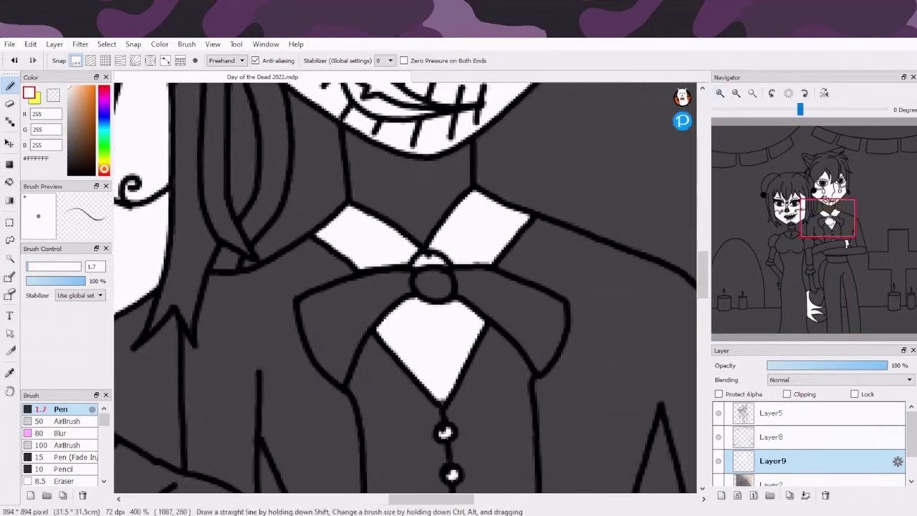
drag(344, 359, 286, 212)
mouse_move(645, 344)
mouse_down()
mouse_move(437, 296)
mouse_move(459, 154)
mouse_up()
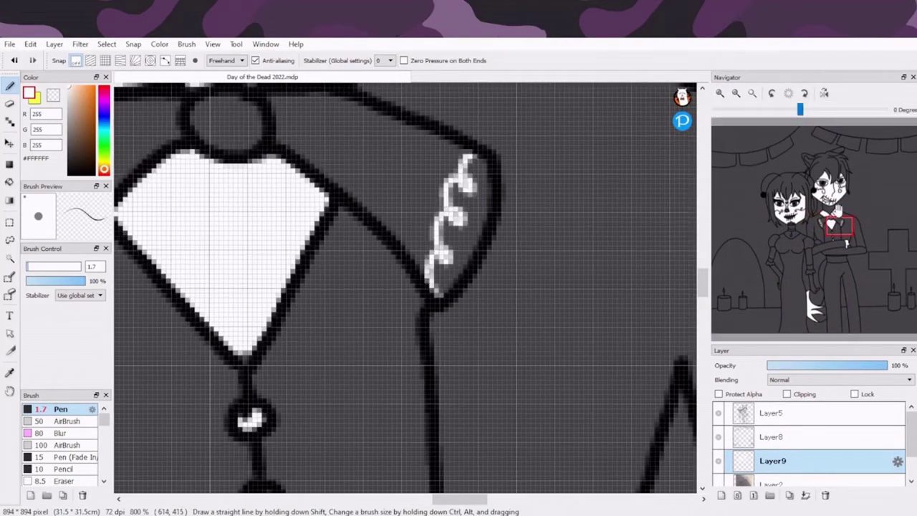
Draw looped white trim beneath the man's waistband and along the upper outer seam of the trouser leg nearest the woman.
click(826, 251)
click(736, 93)
click(720, 93)
mouse_move(252, 152)
mouse_down()
mouse_move(258, 173)
mouse_move(381, 184)
mouse_move(473, 180)
mouse_move(566, 163)
mouse_move(423, 205)
mouse_move(423, 302)
mouse_move(422, 490)
mouse_up()
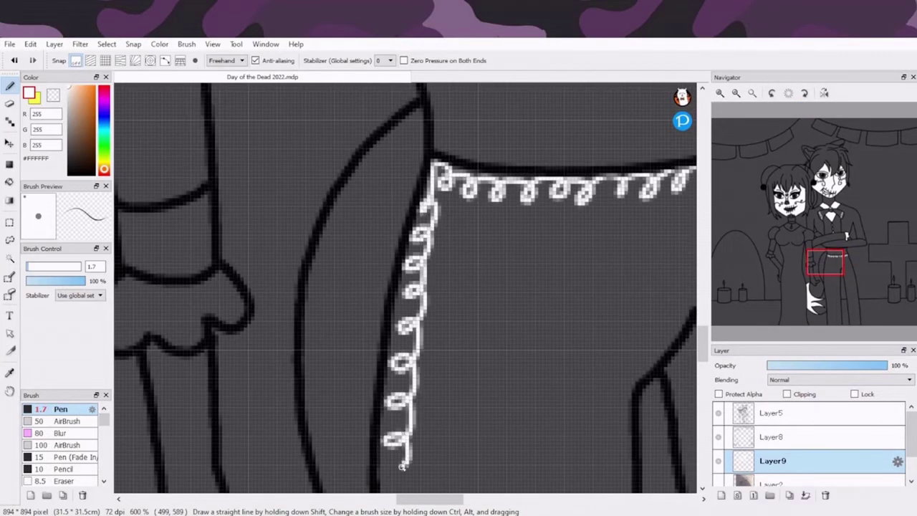
Continue the looped white trim down the outer seams of both trouser legs to the canvas edge.
click(824, 296)
scroll(824, 296, down, 1)
mouse_move(409, 147)
mouse_down()
mouse_move(416, 313)
mouse_move(437, 477)
mouse_up()
click(819, 307)
drag(461, 191, 487, 375)
click(860, 277)
click(823, 264)
drag(331, 158, 410, 421)
click(856, 298)
drag(381, 141, 437, 459)
Draw looped white trim across both shoulders of the man's jacket.
click(753, 93)
click(810, 215)
scroll(810, 215, down, 2)
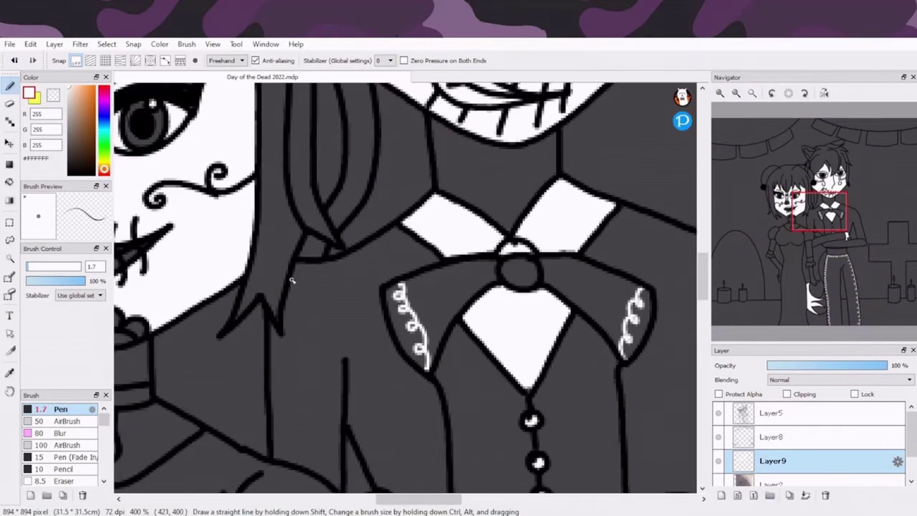
drag(290, 287, 405, 233)
click(829, 205)
drag(359, 273, 459, 337)
click(839, 219)
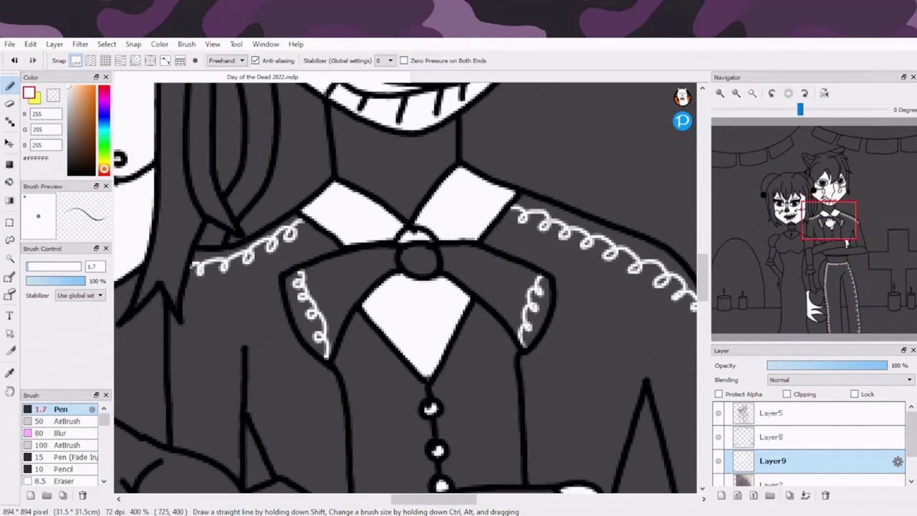
Fill the inside of the man's ear with white using a 4.4 pen and rename Layer9 as white.
click(823, 158)
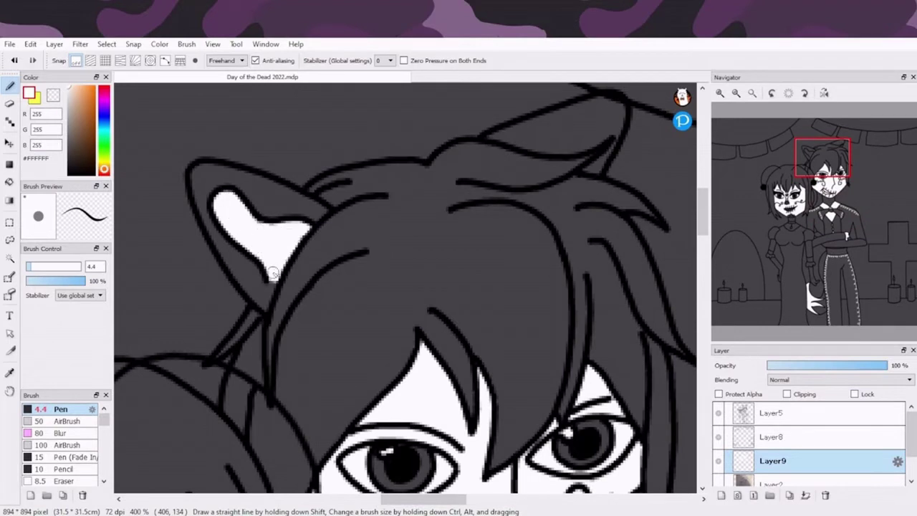
drag(273, 273, 234, 195)
key(ctrl+0)
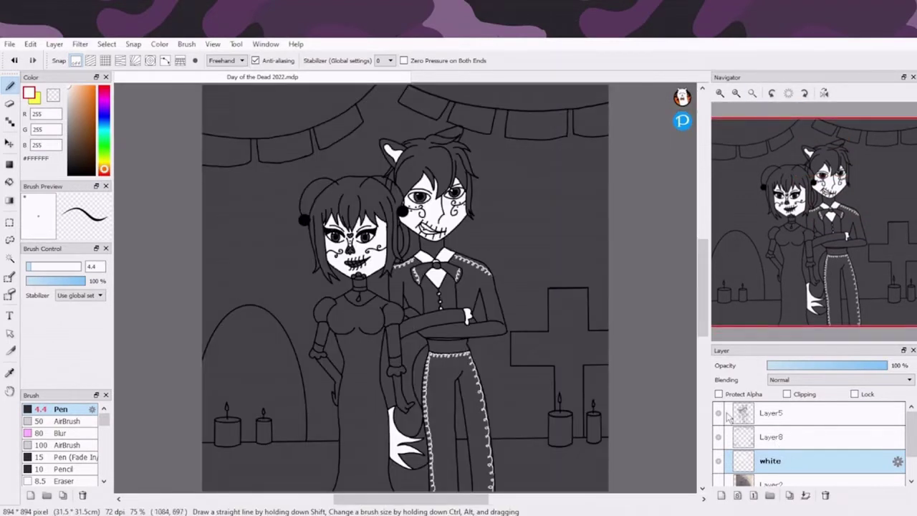
Add Layer10 below the white layer and fill the woman's hair with #171717, using pen sizes 13.5 and 4.9.
click(721, 496)
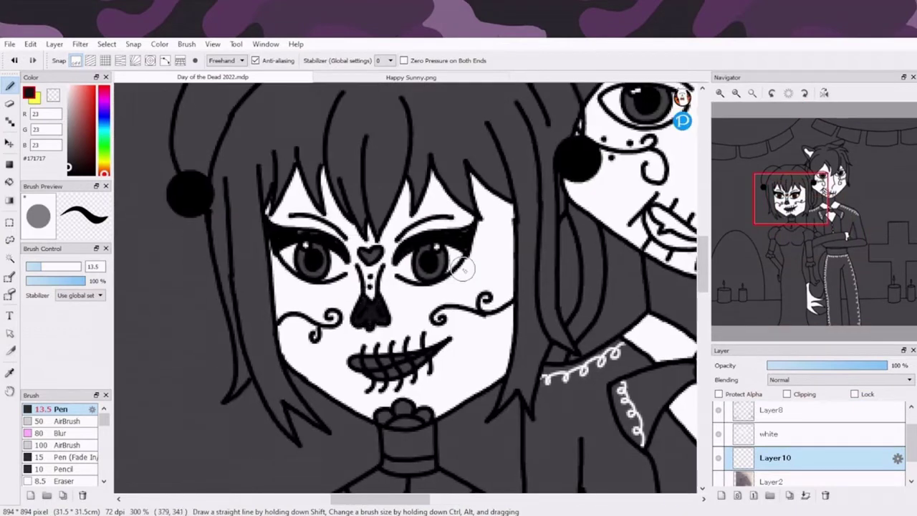
mouse_move(462, 266)
mouse_down()
mouse_move(389, 198)
mouse_move(328, 189)
mouse_move(252, 222)
mouse_move(283, 427)
mouse_up()
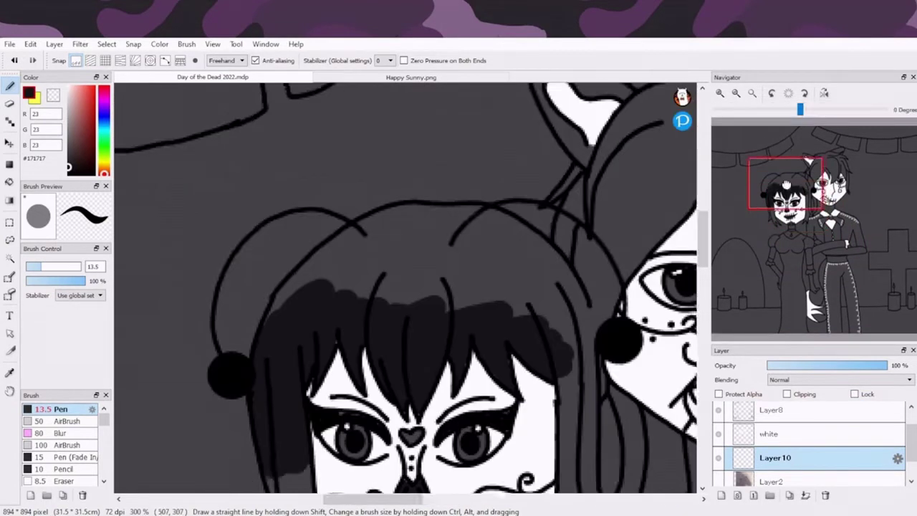
mouse_move(251, 337)
mouse_down()
mouse_move(334, 256)
mouse_move(454, 254)
mouse_move(568, 334)
mouse_move(538, 311)
mouse_move(554, 239)
mouse_move(612, 268)
mouse_up()
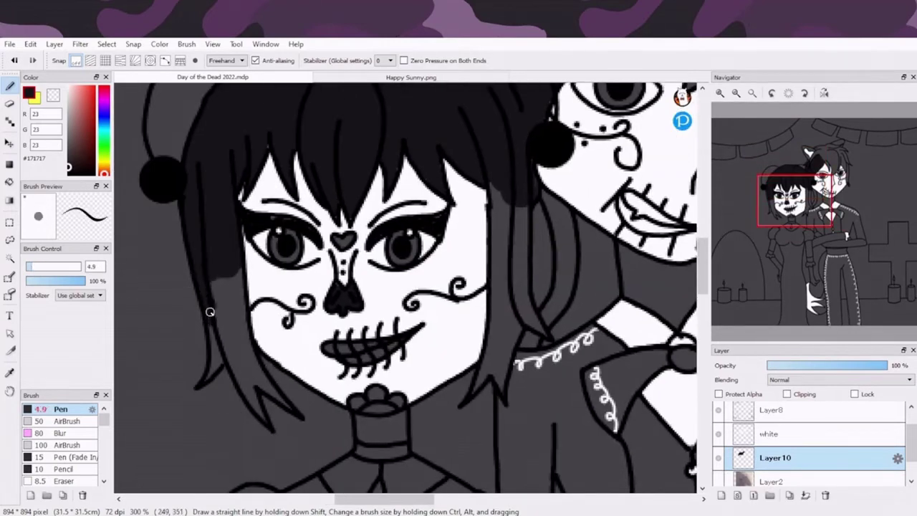
drag(210, 312, 232, 271)
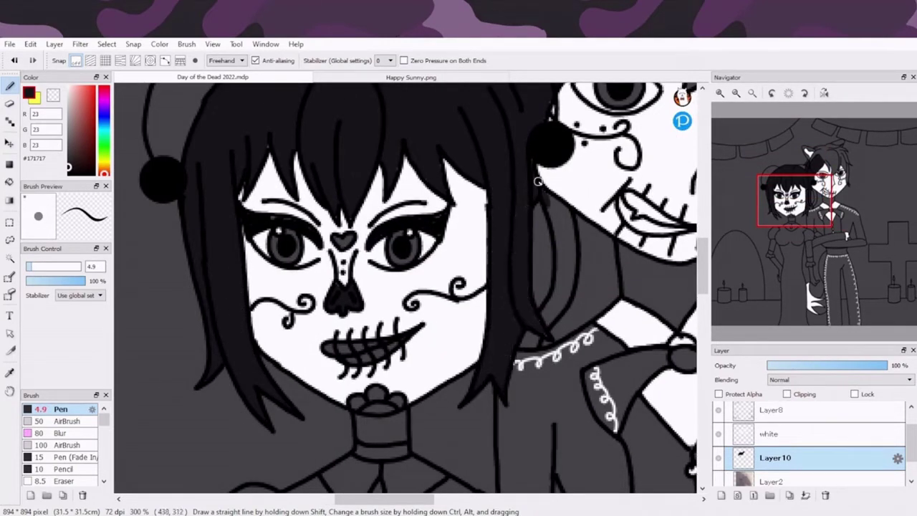
drag(558, 306, 523, 343)
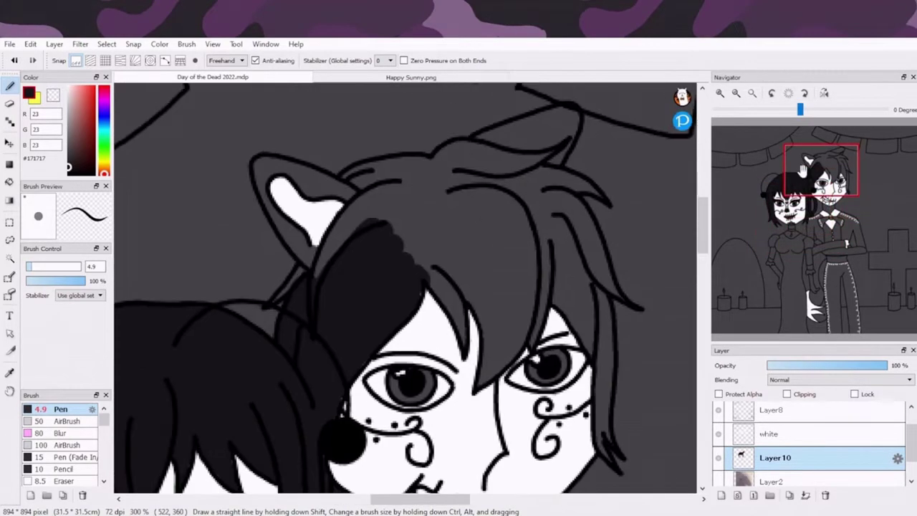
Fill the man's hair with #171717 on Layer10, erasing overspill and finishing the thin side strands with a 2.8 pen.
mouse_move(337, 236)
mouse_down()
mouse_move(323, 274)
mouse_move(475, 266)
mouse_move(463, 236)
mouse_move(397, 164)
mouse_move(466, 172)
mouse_up()
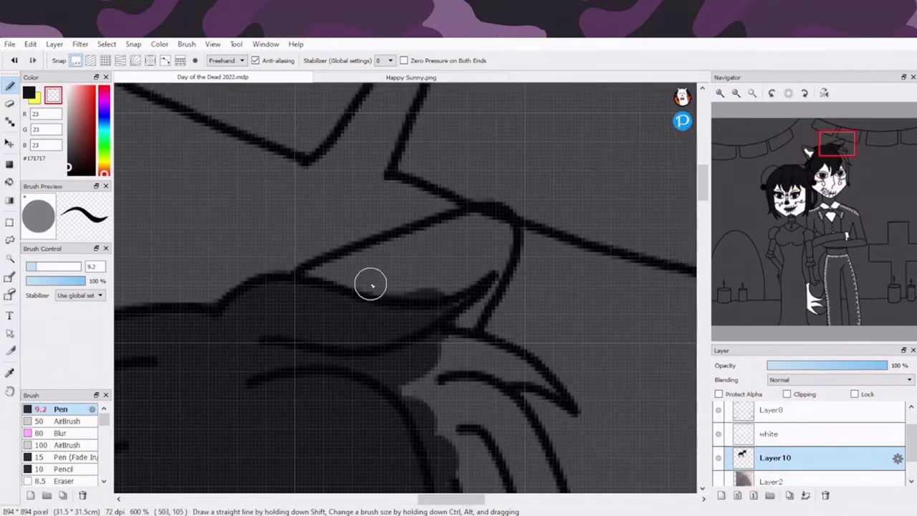
click(735, 94)
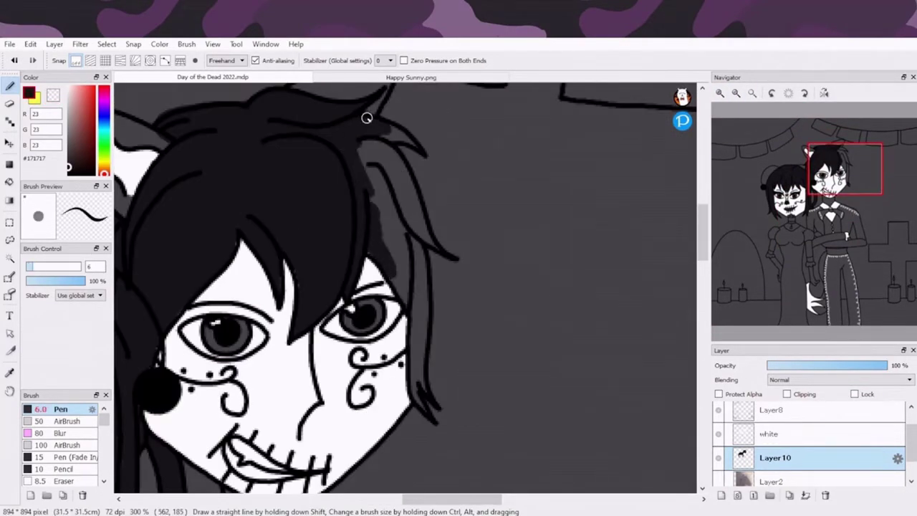
mouse_move(367, 118)
mouse_down()
mouse_move(387, 202)
mouse_move(418, 269)
mouse_up()
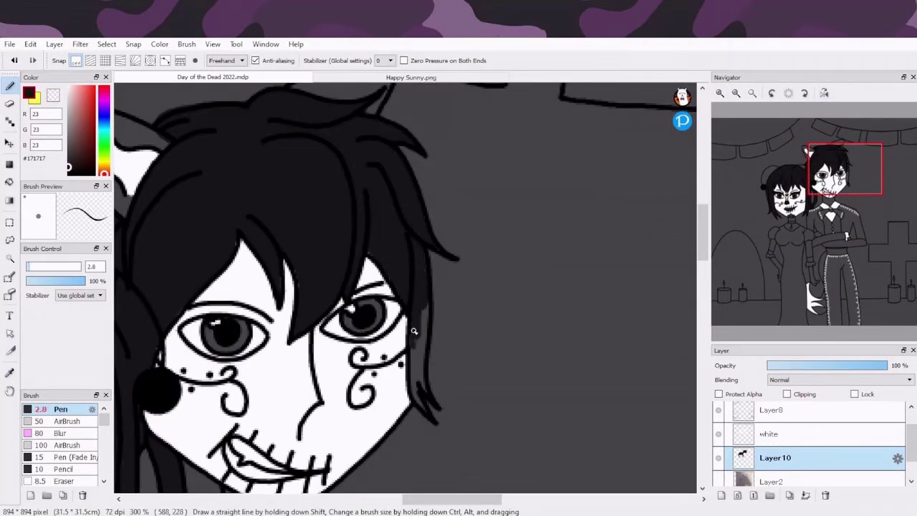
drag(418, 378, 422, 401)
Fill the man's bow, vest and jacket front with #171717 using a 7.1 pen.
drag(845, 168, 826, 229)
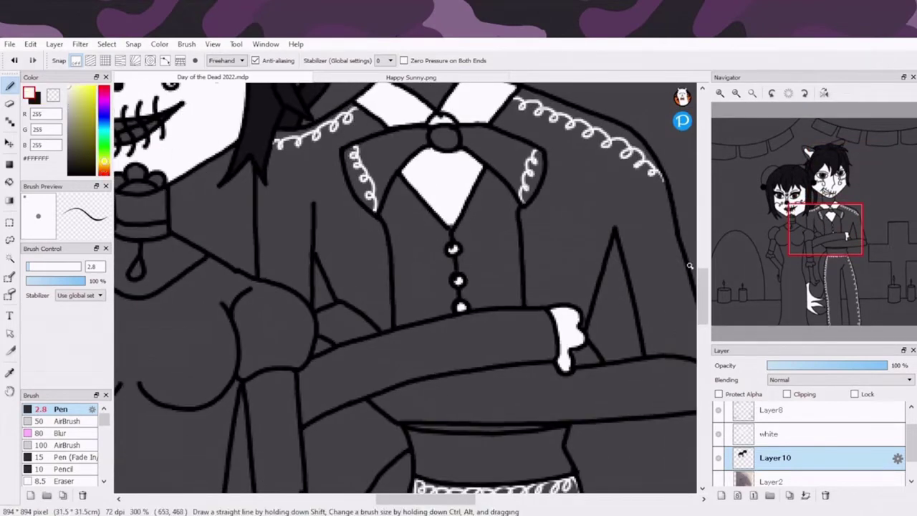
mouse_move(281, 136)
mouse_down()
mouse_move(360, 122)
mouse_move(461, 180)
mouse_move(552, 327)
mouse_move(445, 280)
mouse_move(348, 293)
mouse_move(268, 225)
mouse_move(291, 274)
mouse_move(297, 332)
mouse_up()
key(x)
key(x)
drag(403, 286, 456, 280)
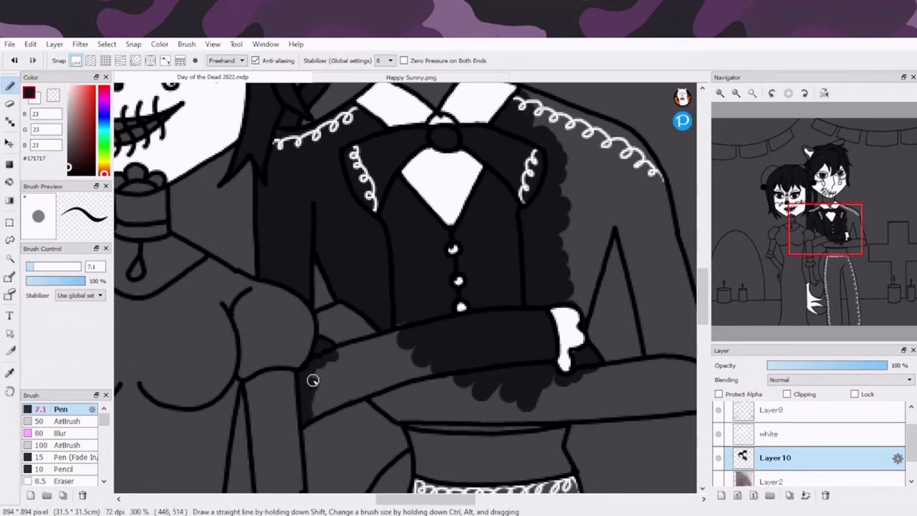
Fill the man's jacket shoulder, upper arm and both crossed sleeves with #171717.
mouse_move(313, 379)
mouse_down()
mouse_move(384, 379)
mouse_move(401, 402)
mouse_up()
drag(401, 401, 155, 437)
mouse_move(322, 143)
mouse_down()
mouse_move(391, 180)
mouse_move(330, 353)
mouse_move(373, 232)
mouse_move(395, 254)
mouse_move(457, 385)
mouse_up()
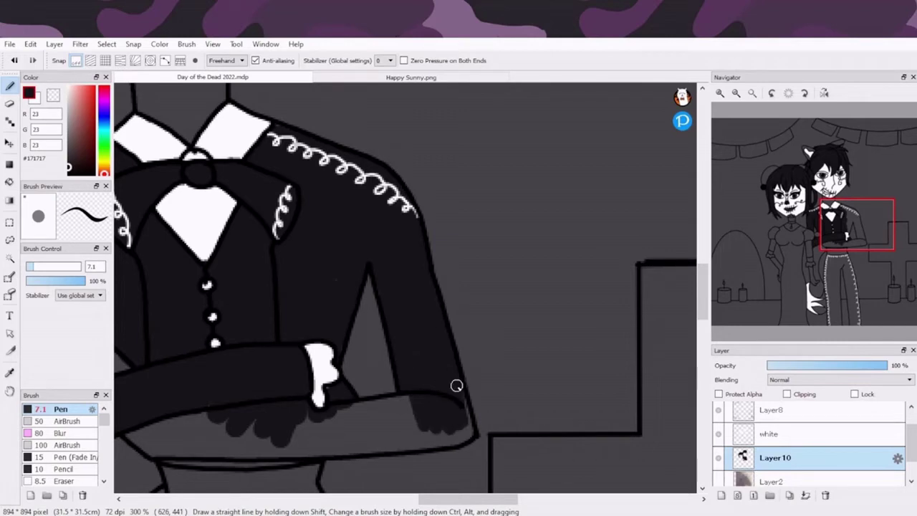
scroll(457, 385, down, 5)
mouse_move(157, 150)
mouse_down()
mouse_move(242, 205)
mouse_move(379, 260)
mouse_move(391, 231)
mouse_move(556, 231)
mouse_up()
Fill both legs of the man's trousers with #171717 down to the canvas edge, using pen sizes 16.2 and 9.2.
scroll(659, 207, down, 5)
mouse_move(355, 215)
mouse_down()
mouse_move(501, 214)
mouse_move(466, 287)
mouse_move(444, 430)
mouse_up()
mouse_move(357, 299)
mouse_down()
mouse_move(381, 354)
mouse_move(437, 434)
mouse_up()
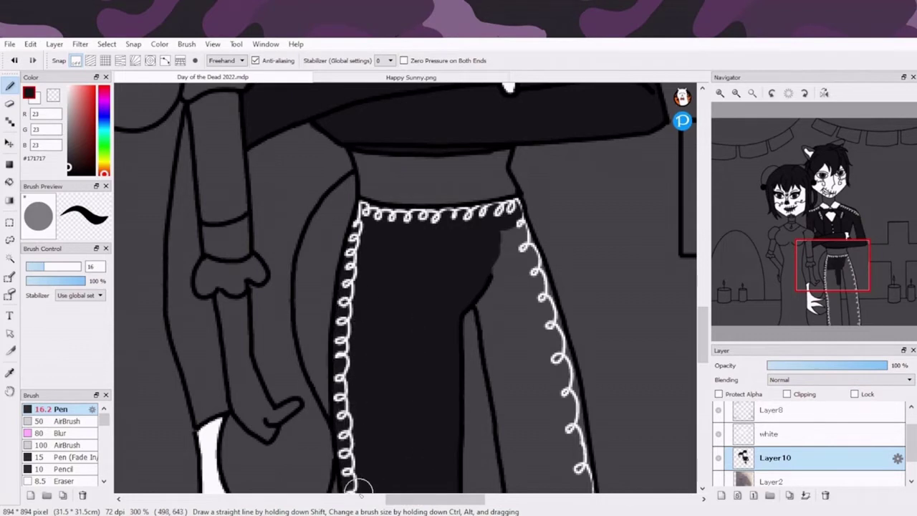
scroll(437, 434, down, 5)
mouse_move(262, 272)
mouse_down()
mouse_move(333, 377)
mouse_move(273, 423)
mouse_up()
mouse_move(401, 86)
mouse_down()
mouse_move(423, 141)
mouse_move(411, 151)
mouse_move(485, 286)
mouse_move(426, 380)
mouse_move(497, 426)
mouse_up()
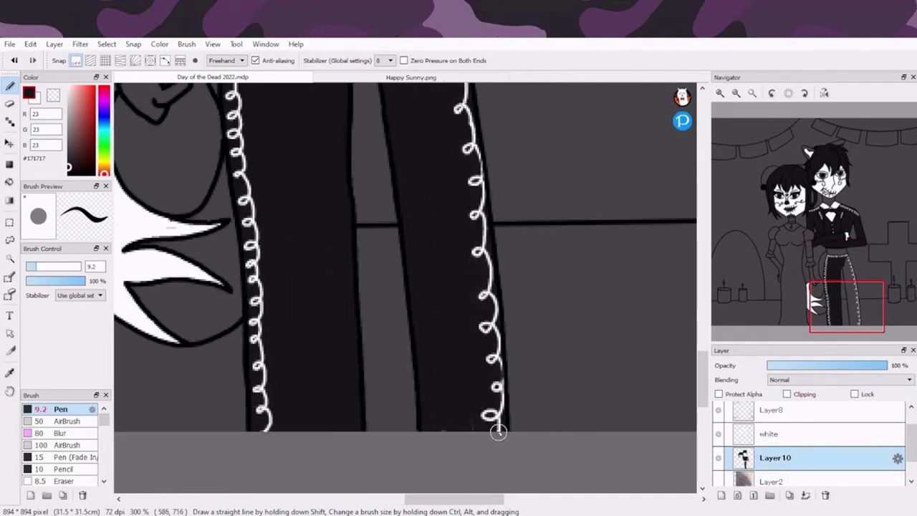
scroll(365, 250, up, 5)
mouse_move(364, 250)
mouse_down()
mouse_move(435, 286)
mouse_move(404, 242)
mouse_up()
scroll(405, 287, up, 5)
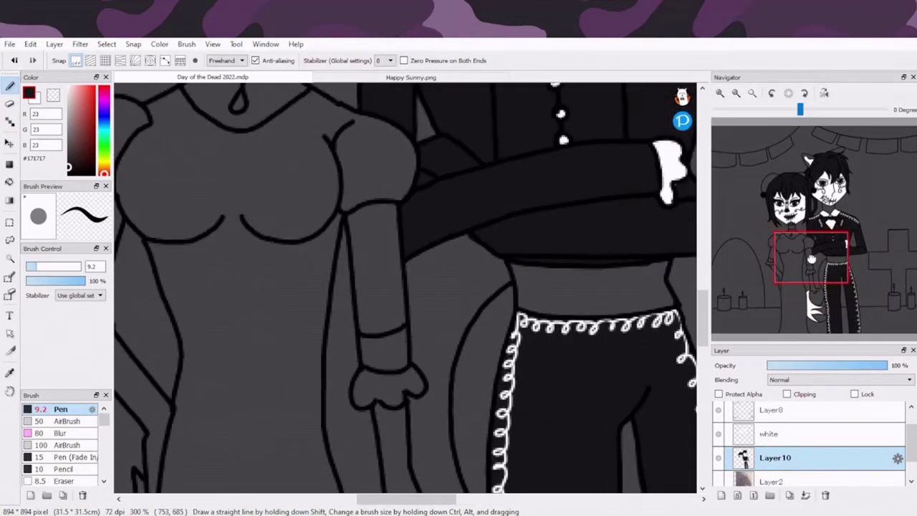
Fill both of the woman's sleeve cuffs with #FFFFFF on the white layer using a 3.8 pen.
scroll(405, 287, up, 2)
scroll(269, 209, down, 5)
key(x)
mouse_move(320, 287)
mouse_down()
mouse_move(323, 258)
mouse_move(337, 276)
mouse_up()
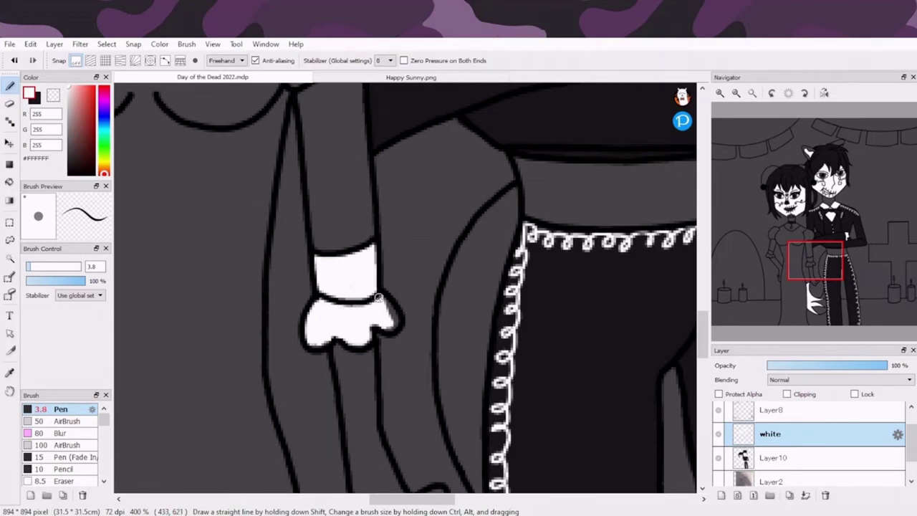
scroll(379, 297, left, 5)
drag(301, 256, 288, 318)
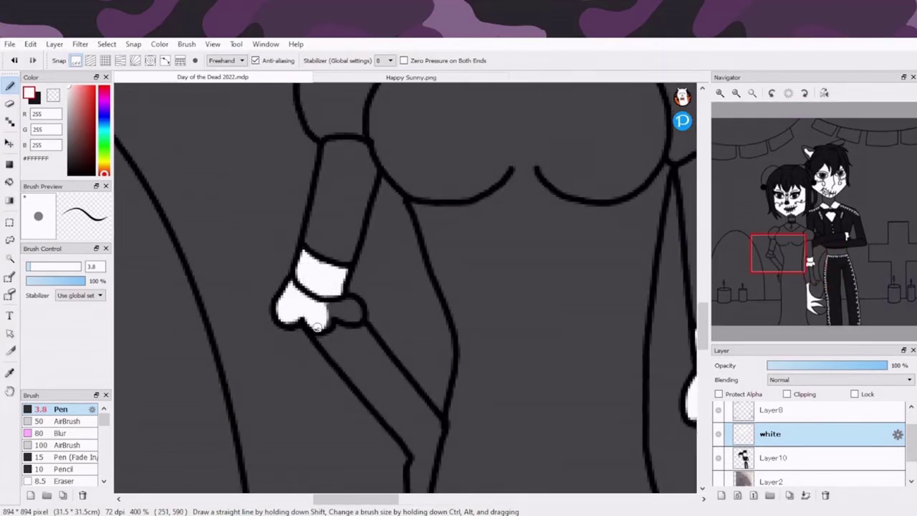
Rename Layer10 as black, add a new layer beneath it, and fill the man's waist sash with #D21800.
key(ctrl+0)
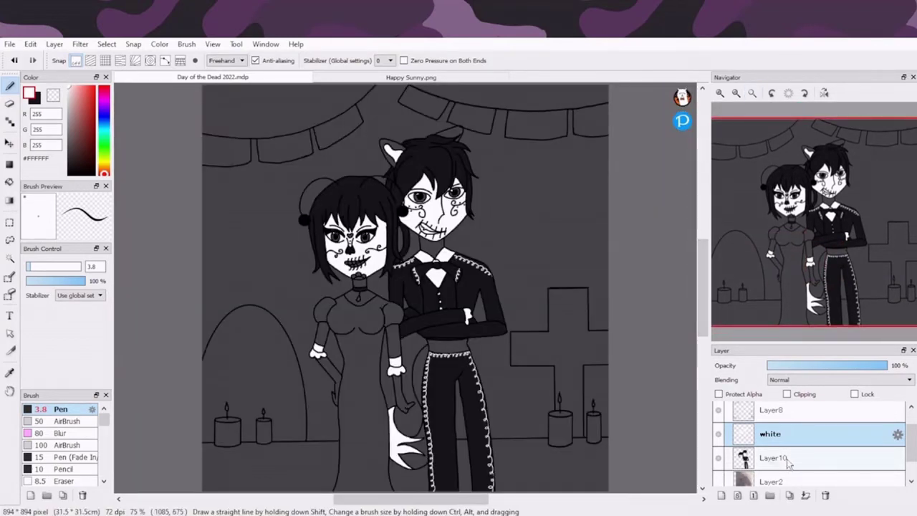
click(788, 462)
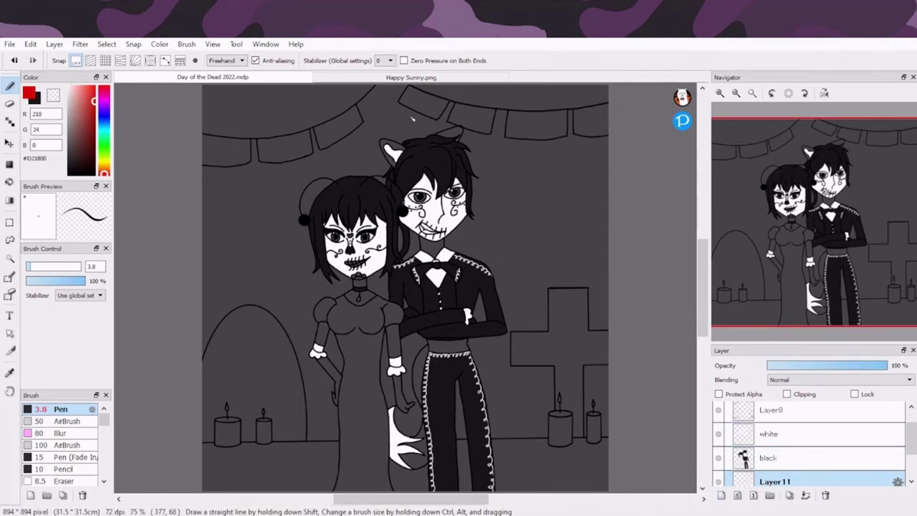
scroll(413, 119, up, 5)
drag(363, 181, 357, 163)
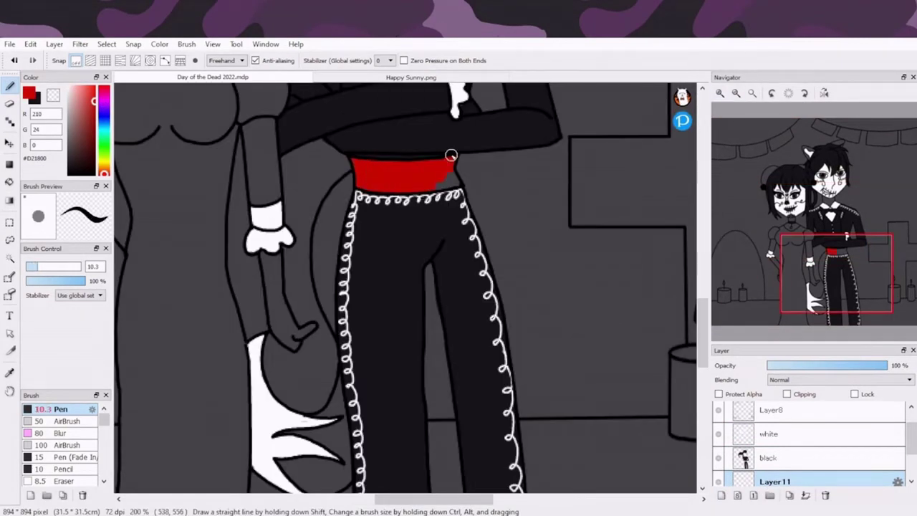
Fill the woman's dress, including both sleeves and the long skirt, with #D21800 using a 19.4 pen.
drag(837, 274, 778, 241)
mouse_move(344, 236)
mouse_down()
mouse_move(351, 283)
mouse_move(397, 196)
mouse_move(524, 252)
mouse_up()
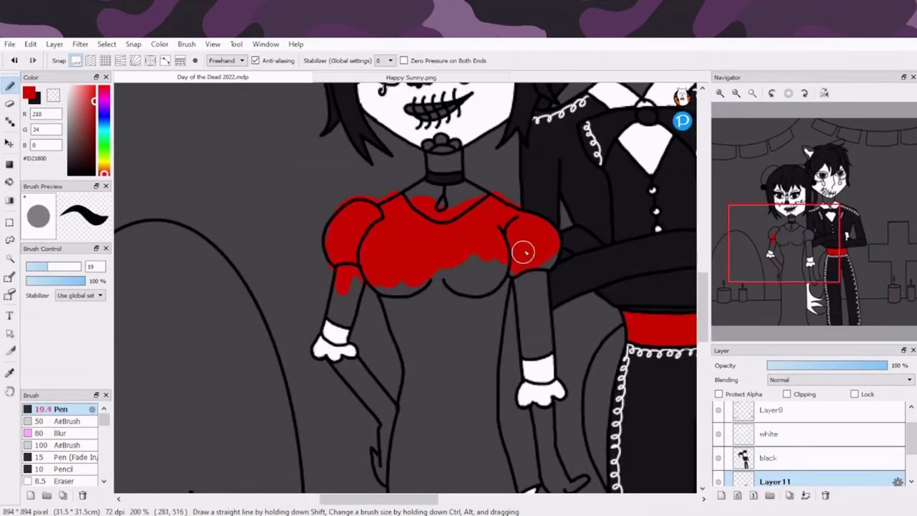
scroll(336, 306, down, 2)
mouse_move(336, 306)
mouse_down()
mouse_move(352, 148)
mouse_move(381, 157)
mouse_move(432, 339)
mouse_move(415, 453)
mouse_move(342, 425)
mouse_move(359, 228)
mouse_move(417, 279)
mouse_up()
Erase the red overspill around the dress neckline, sleeves, waist and skirt edges with a 5.5 transparent pen.
scroll(408, 286, up, 3)
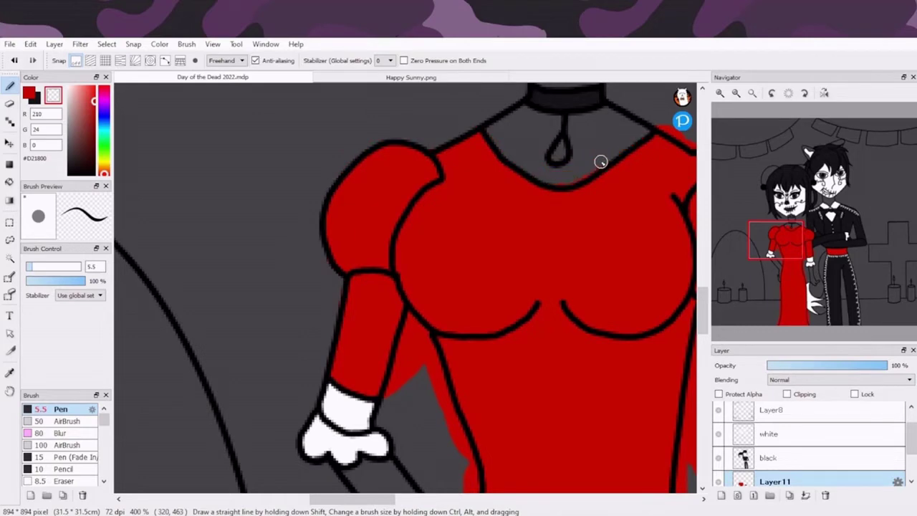
drag(601, 162, 360, 211)
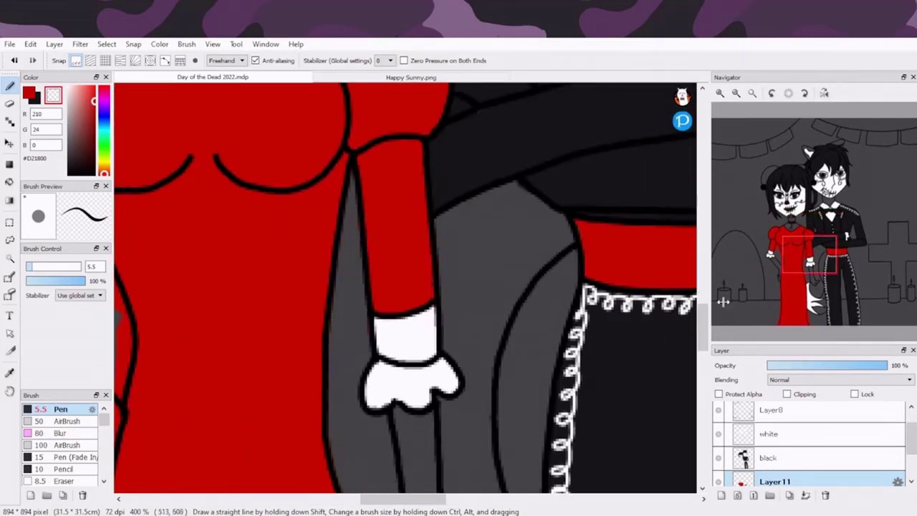
drag(118, 356, 328, 206)
scroll(235, 229, up, 5)
scroll(293, 475, down, 7)
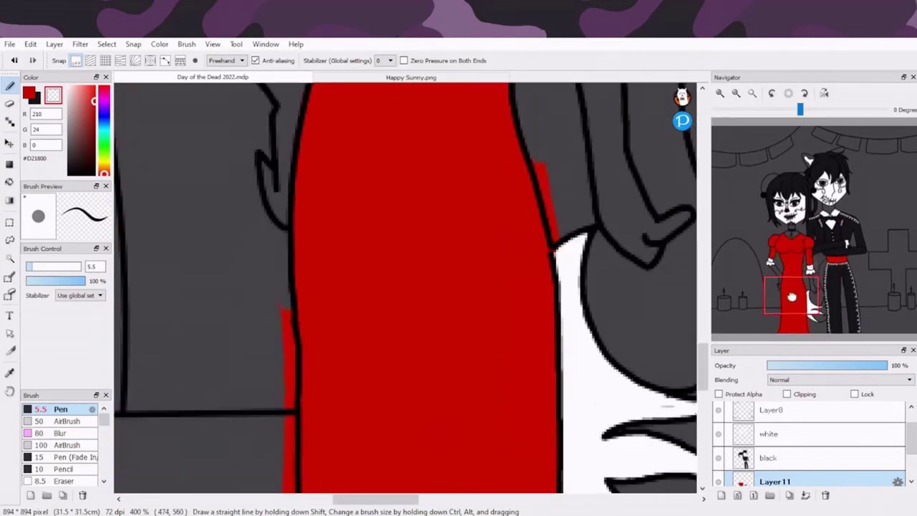
drag(293, 475, 403, 288)
scroll(392, 291, right, 5)
scroll(385, 208, down, 3)
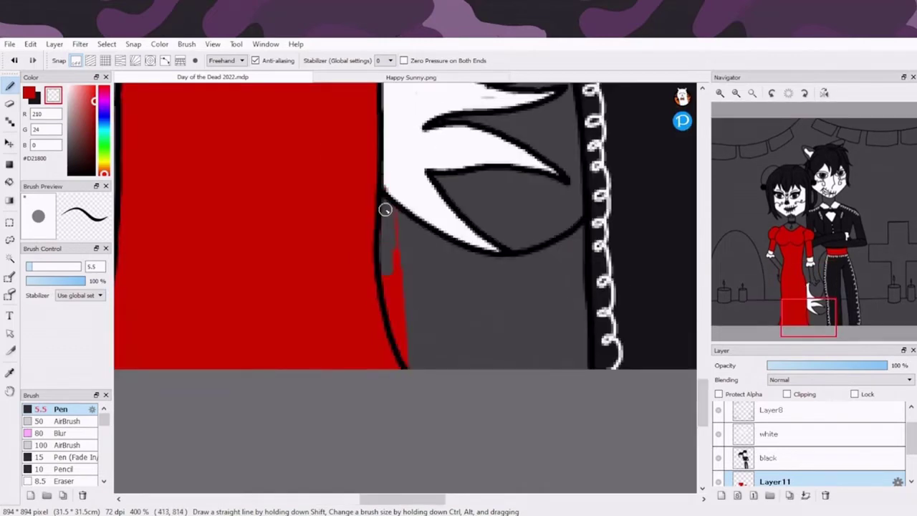
Fill the woman's neck above the black choker band with #FFFFFF on the white layer using a 3.3 pen.
scroll(385, 208, up, 10)
key(ctrl+Up)
key(x)
key([)
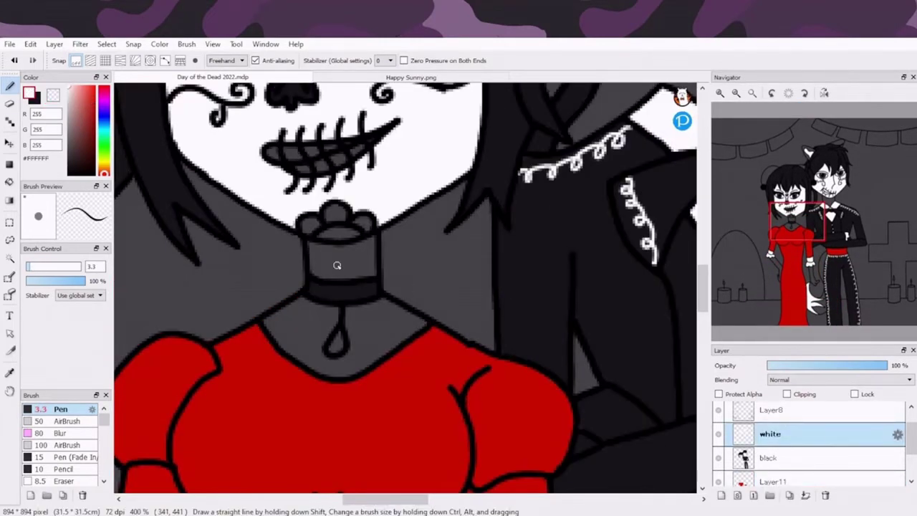
key(ctrl+z)
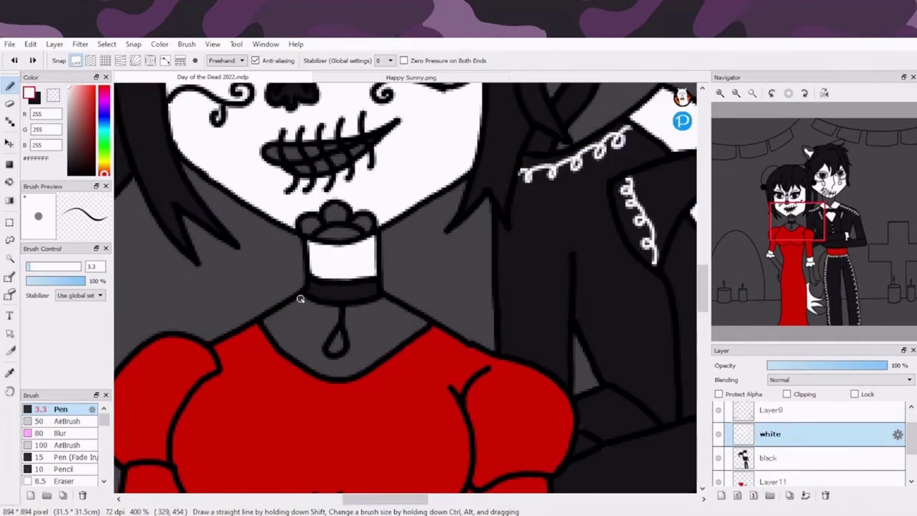
Fill the man's neck between his jaw and shirt collar with #FFFFFF.
scroll(344, 197, right, 5)
scroll(344, 197, up, 3)
mouse_move(344, 197)
mouse_down()
mouse_move(398, 299)
mouse_move(423, 274)
mouse_up()
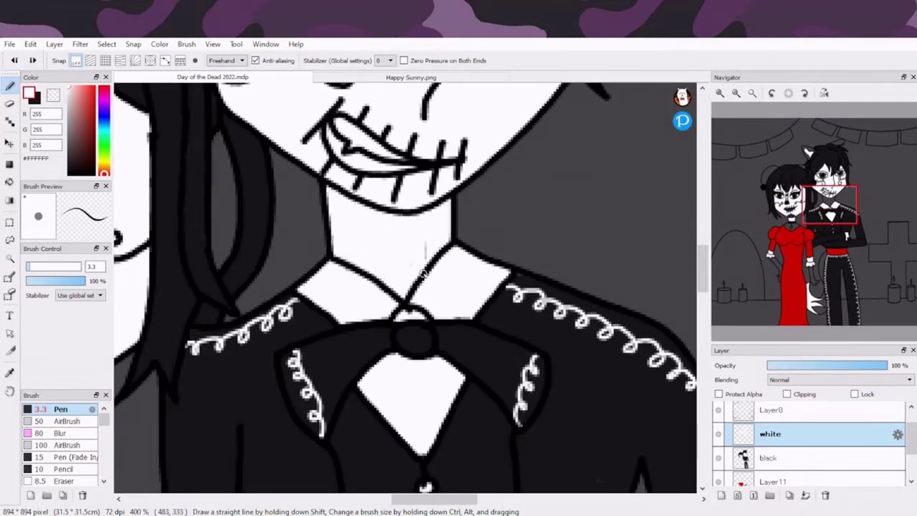
Rename Layer8 as background line art, and draw curved #171717 lines across the man's neck on the line art layer with a 2.2 pen.
key(ctrl+Up)
scroll(773, 445, up, 1)
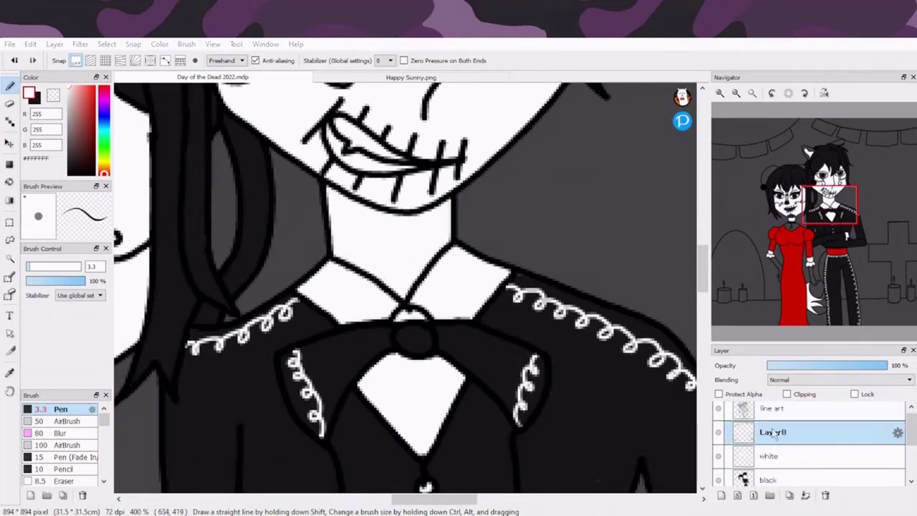
click(773, 409)
scroll(401, 215, up, 2)
drag(301, 169, 401, 192)
key(ctrl+z)
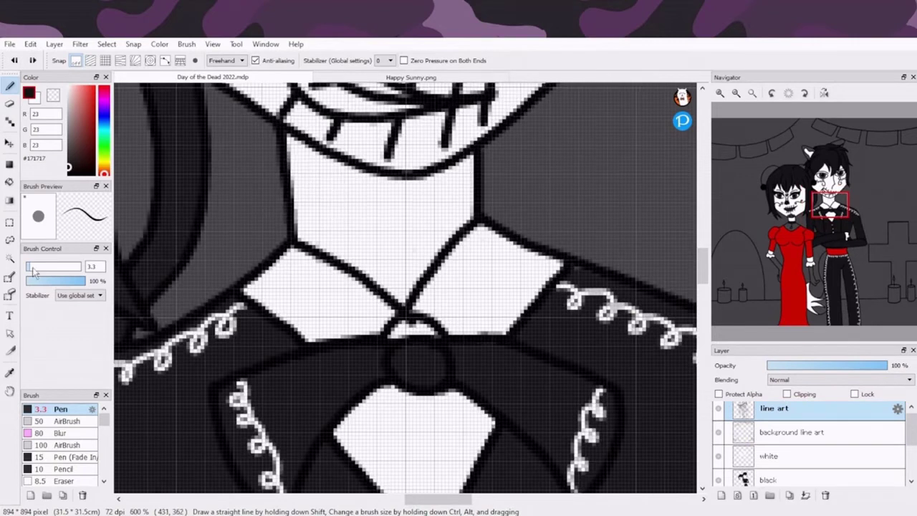
mouse_move(304, 170)
mouse_down()
mouse_move(417, 189)
mouse_move(474, 181)
mouse_up()
key(ctrl+z)
drag(292, 200, 473, 202)
drag(296, 230, 422, 240)
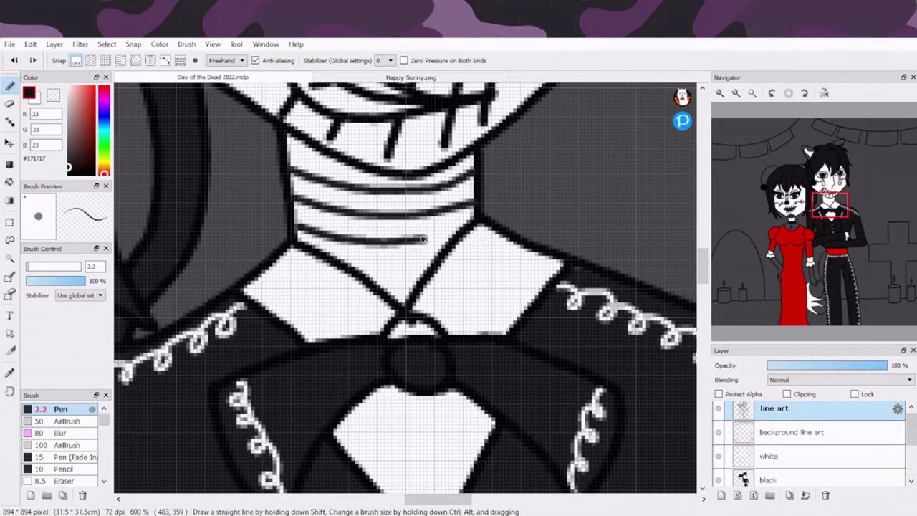
Draw matching thin curved #171717 lines across the white part of the woman's neck.
scroll(391, 271, down, 5)
scroll(380, 277, up, 5)
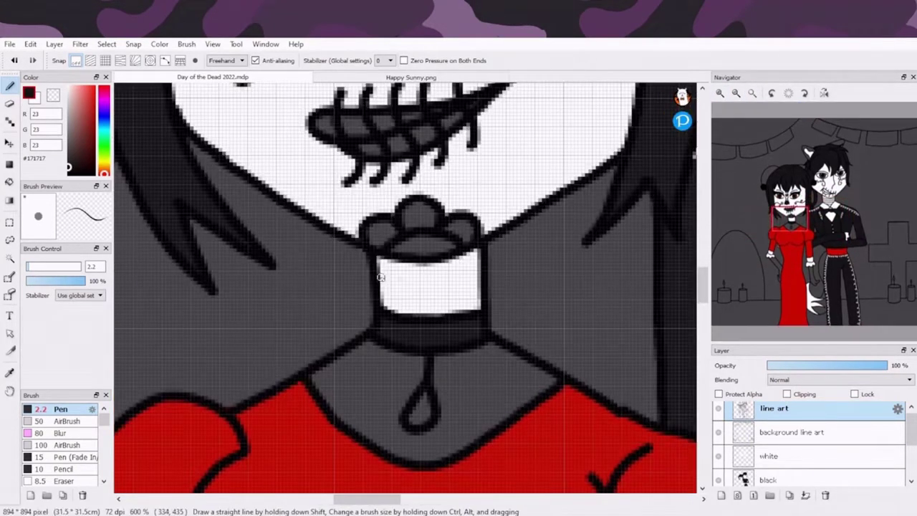
scroll(483, 287, down, 5)
Add a layer below the red one, sample skin color #FDDAAE from Happy Sunny.png, and fill the woman's upper chest with it.
scroll(810, 444, down, 2)
click(775, 450)
click(410, 77)
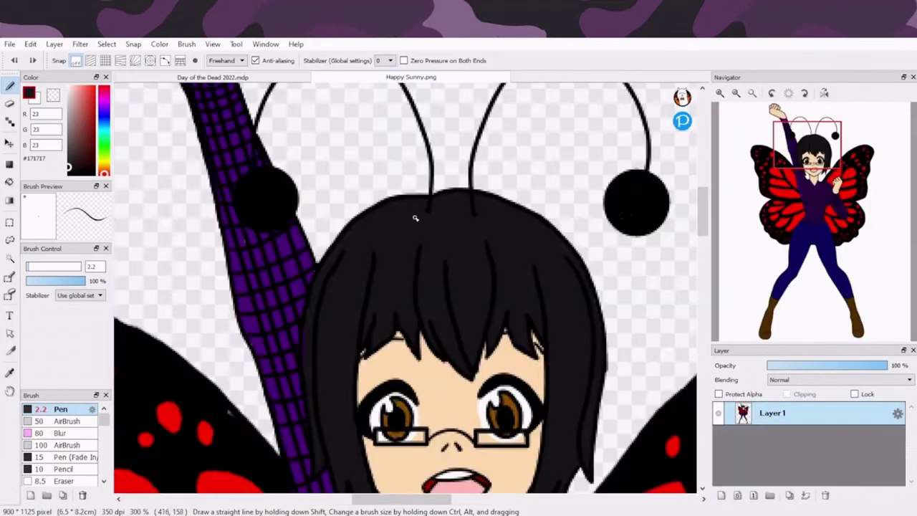
alt+click(379, 409)
click(213, 77)
scroll(358, 286, up, 4)
mouse_move(315, 237)
mouse_down()
mouse_move(360, 229)
mouse_move(373, 280)
mouse_up()
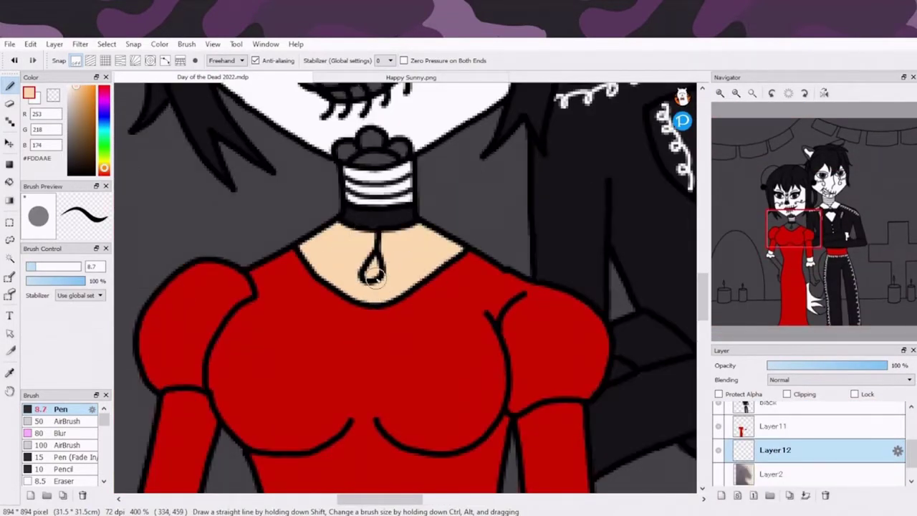
Fill both of the woman's forearms and hands with #FDDAAE, using a 3.8 pen for the hand beside the tail.
scroll(371, 265, down, 5)
mouse_move(247, 163)
mouse_down()
mouse_move(369, 261)
mouse_move(344, 386)
mouse_up()
click(30, 266)
drag(669, 332, 400, 254)
drag(380, 215, 415, 318)
drag(418, 376, 442, 403)
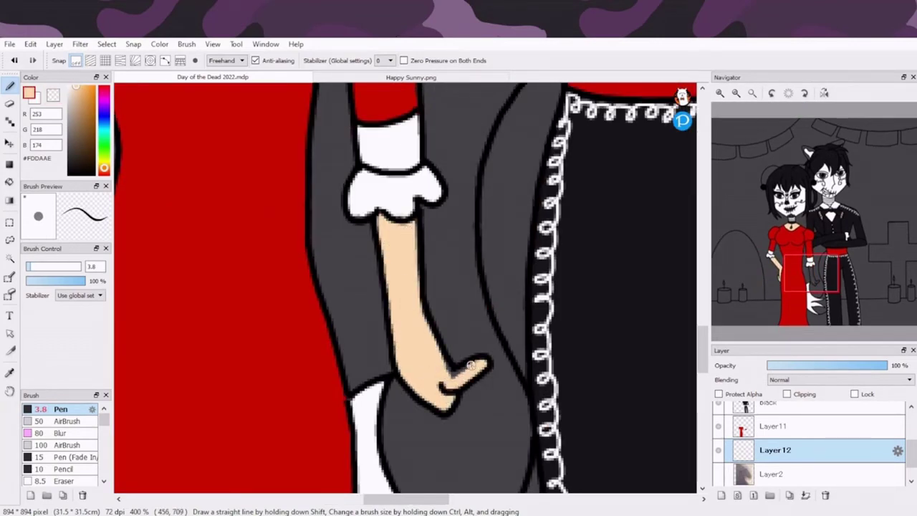
Rename Layer11 as red, and fill the woman's lips and forehead heart with #D21800 on it.
click(753, 92)
click(774, 425)
scroll(337, 265, up, 3)
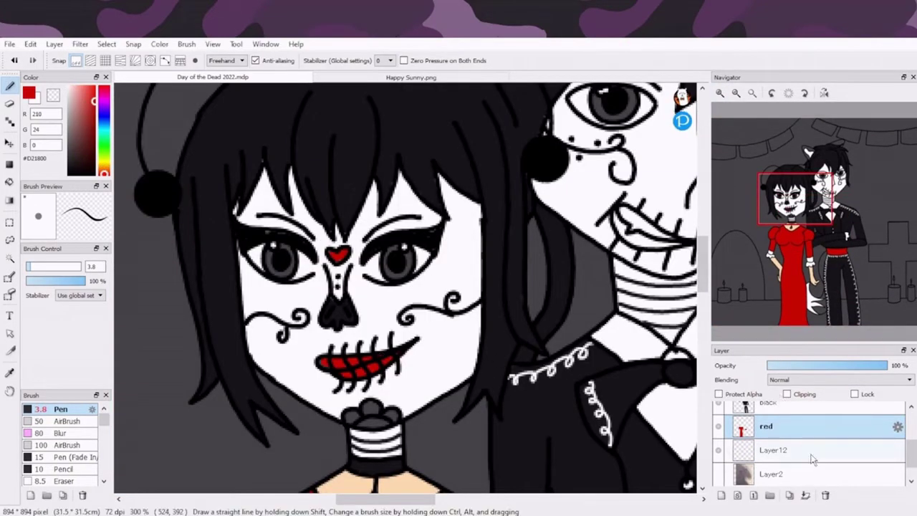
Color the ornament on top of the woman's choker gold.
click(774, 474)
click(104, 166)
drag(731, 240, 732, 323)
Fill the woman's irises with brown #8F5100 and the man's irises with blue #0094FF on Layer13.
click(468, 74)
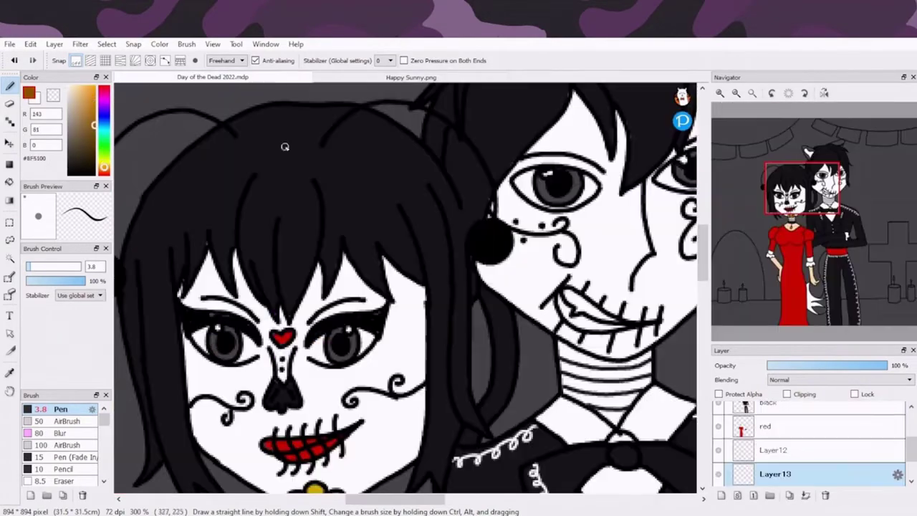
click(361, 346)
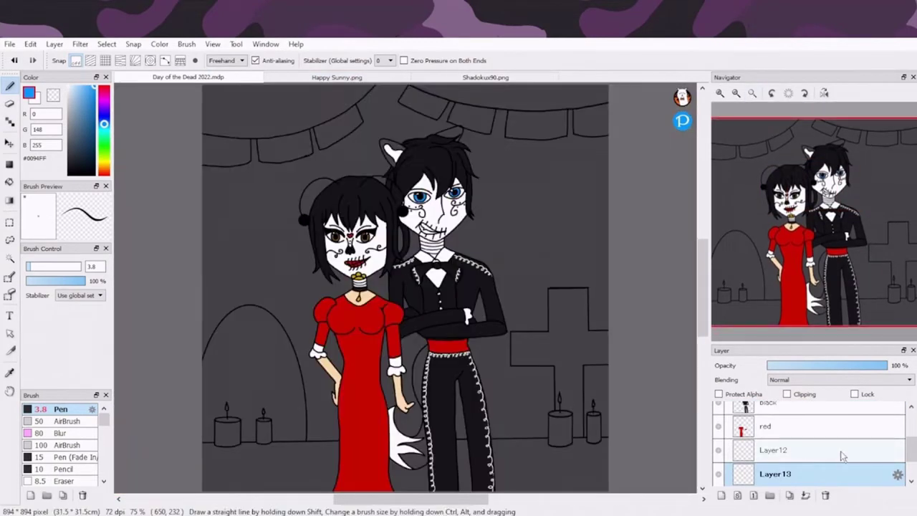
Rename Layer13 as eyes, add a layer beneath it, and fill the gray parts of the man's ears with #AEAEAE.
scroll(824, 451, down, 2)
scroll(762, 407, down, 1)
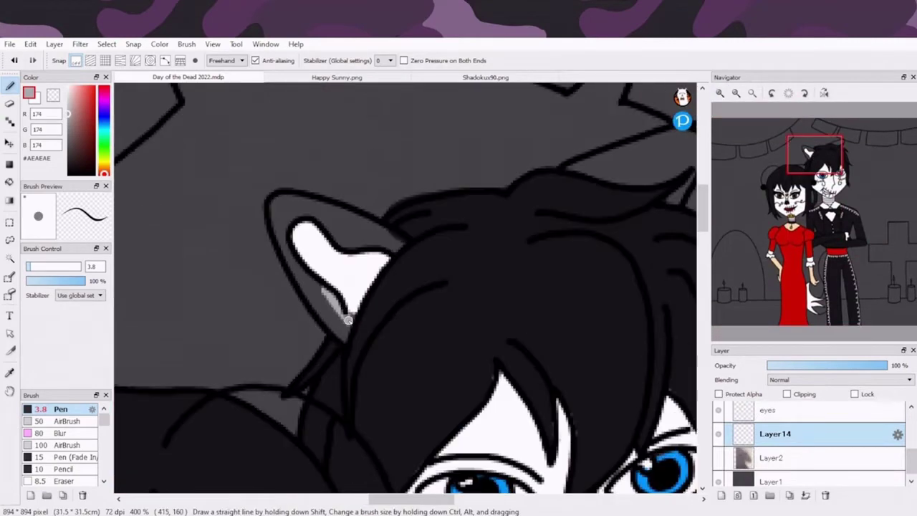
drag(278, 206, 344, 241)
scroll(324, 293, right, 3)
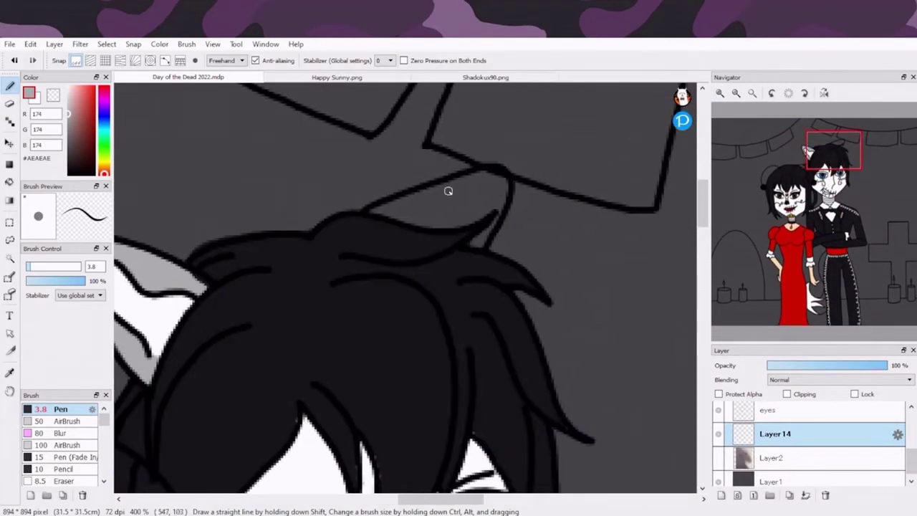
drag(376, 212, 487, 228)
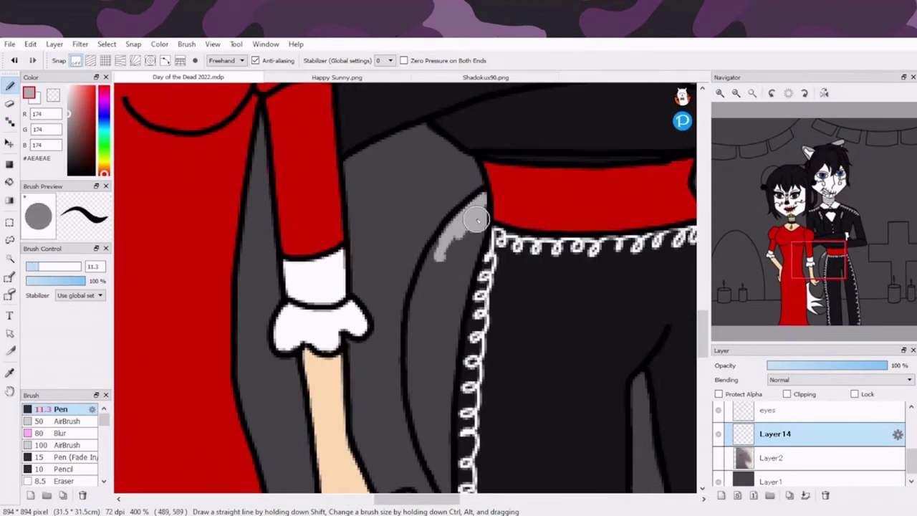
Fill the man's tail around the white tip with #AEAEAE using an 11.3 pen.
drag(473, 208, 412, 329)
drag(423, 273, 445, 466)
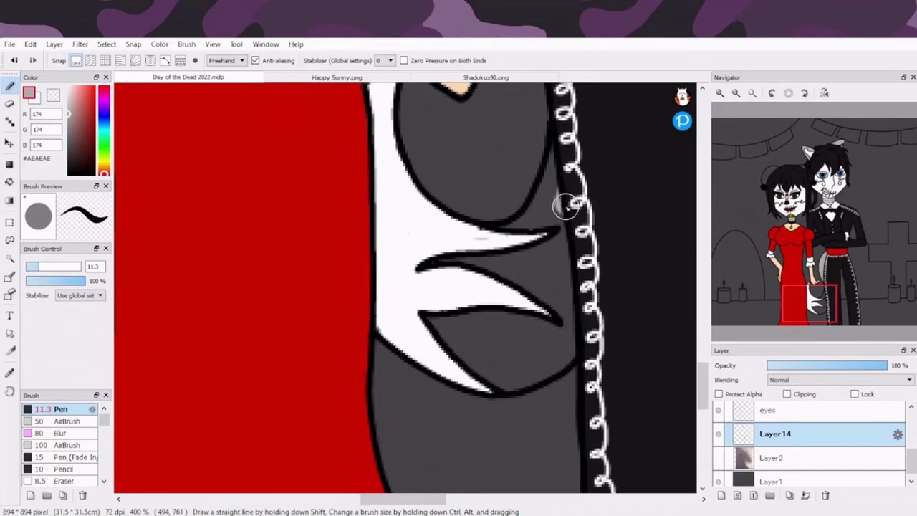
mouse_move(566, 207)
mouse_down()
mouse_move(514, 231)
mouse_move(555, 288)
mouse_move(533, 355)
mouse_up()
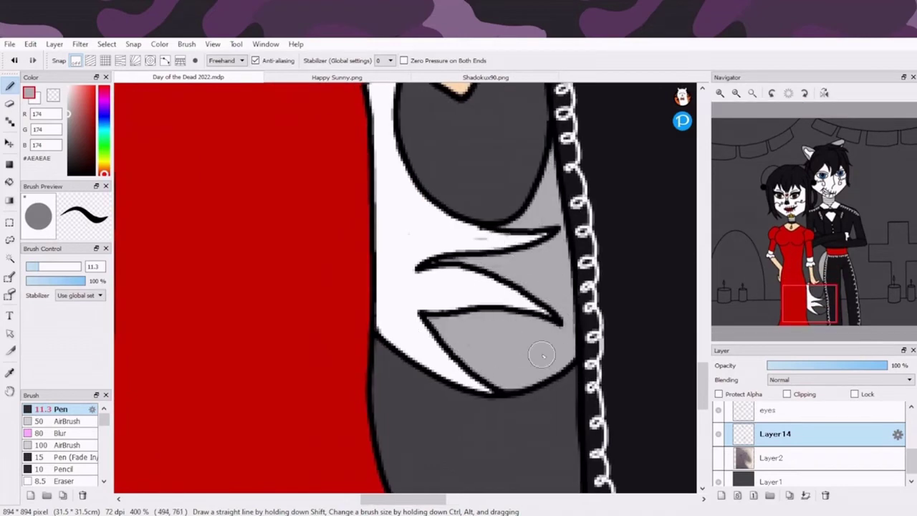
key(ctrl+0)
Fill the arched gravestone and the stone cross with #AEAEAE, using a 39.5 pen for the cross.
click(70, 122)
click(69, 113)
scroll(180, 480, up, 2)
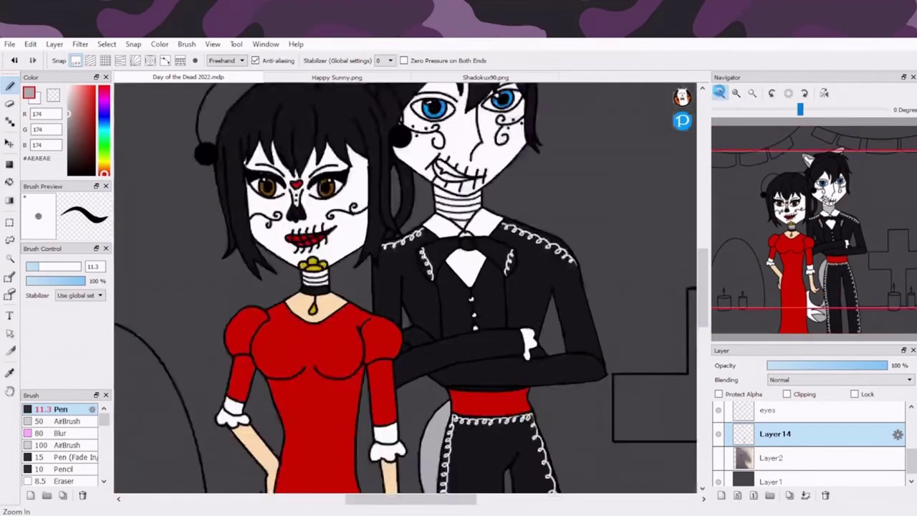
drag(279, 225, 296, 225)
mouse_move(237, 271)
mouse_down()
mouse_move(240, 393)
mouse_move(387, 215)
mouse_up()
drag(286, 337, 394, 358)
drag(545, 215, 172, 265)
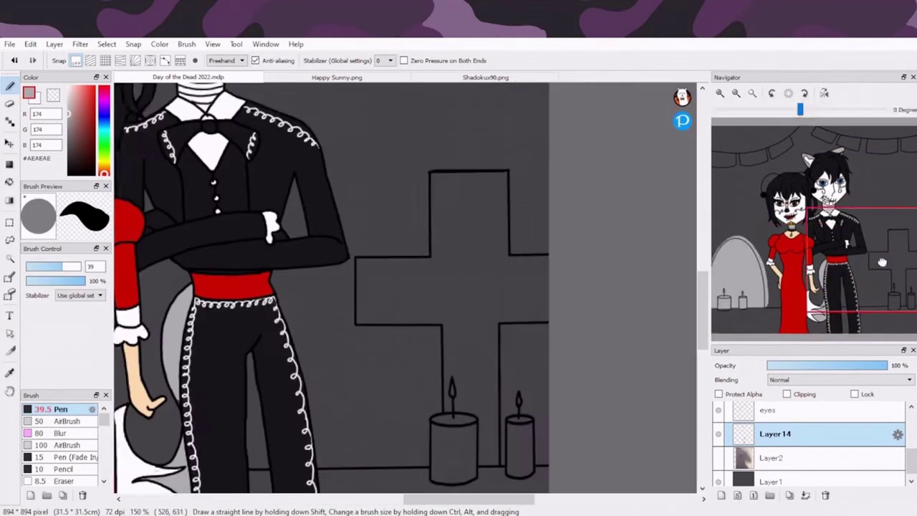
mouse_move(359, 287)
mouse_down()
mouse_move(435, 249)
mouse_move(493, 261)
mouse_move(458, 336)
mouse_up()
Erase the gray overspill around the cross's arms and shaft with a 9.2 transparent pen.
key(bracketleft)
key(bracketleft)
key(bracketleft)
key(bracketleft)
key(bracketleft)
scroll(406, 288, up, 2)
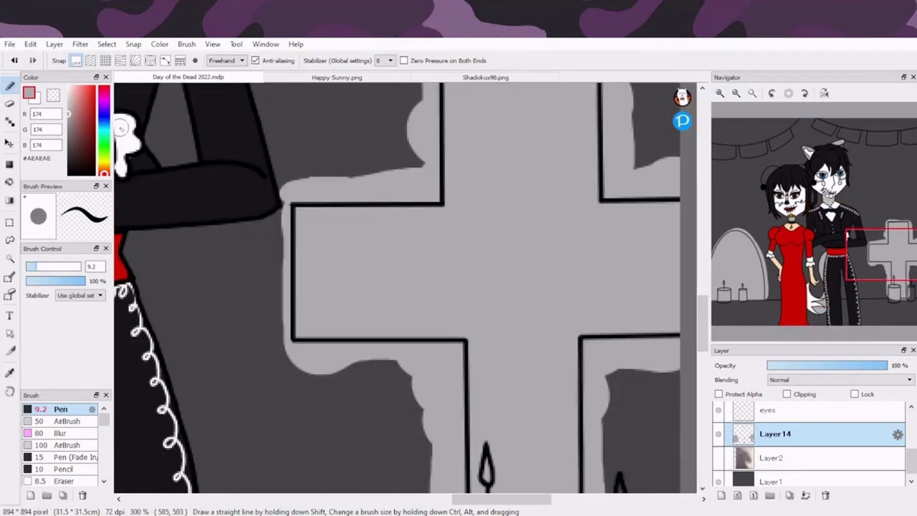
key(c)
mouse_move(372, 184)
mouse_down()
mouse_move(283, 237)
mouse_move(292, 361)
mouse_move(318, 370)
mouse_move(455, 348)
mouse_move(422, 359)
mouse_move(457, 400)
mouse_move(454, 480)
mouse_up()
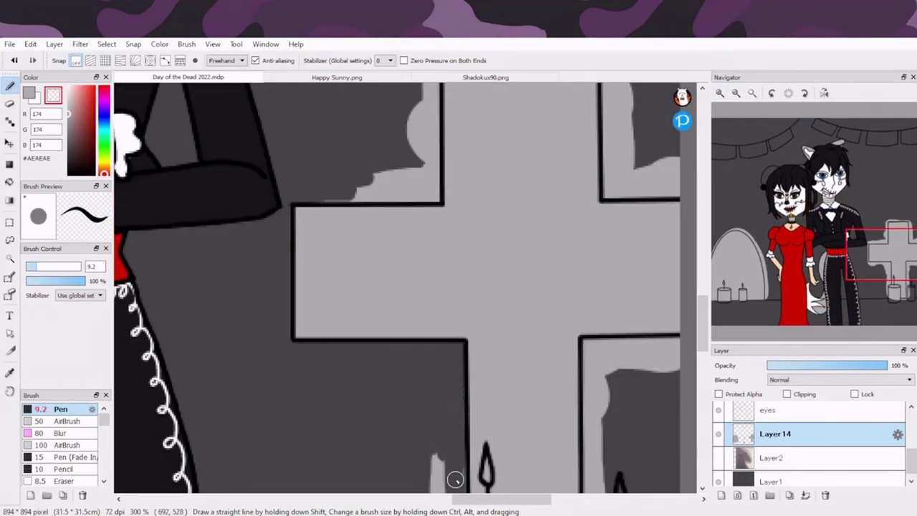
mouse_move(332, 196)
mouse_down()
mouse_move(377, 365)
mouse_move(477, 314)
mouse_move(549, 194)
mouse_move(270, 182)
mouse_up()
mouse_move(368, 205)
mouse_down()
mouse_move(375, 242)
mouse_move(466, 318)
mouse_move(430, 359)
mouse_up()
mouse_move(470, 473)
mouse_down()
mouse_move(538, 244)
mouse_move(424, 248)
mouse_move(430, 490)
mouse_up()
Erase the gray covering the candles in front of the cross and the arched gravestone, using 9.2 and 4.9 transparent pens.
drag(320, 336, 464, 231)
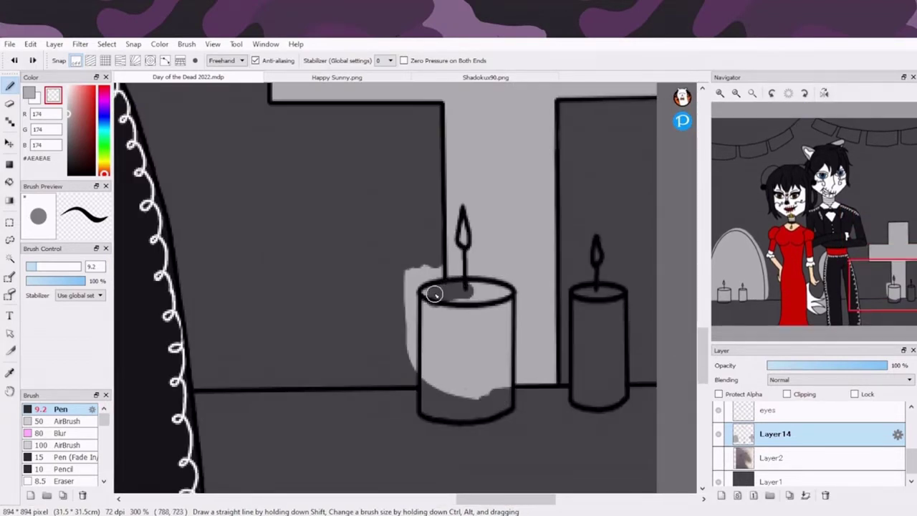
mouse_move(435, 294)
mouse_down()
mouse_move(499, 381)
mouse_move(441, 387)
mouse_up()
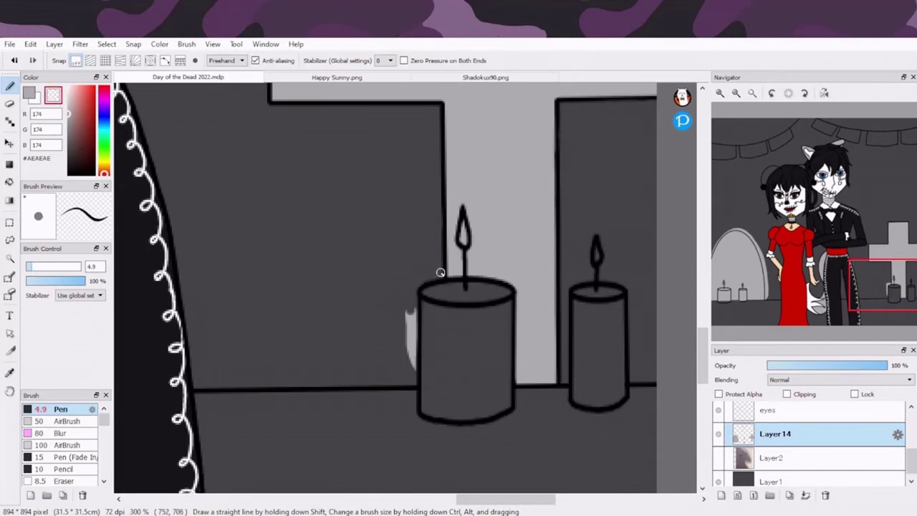
scroll(230, 346, left, 10)
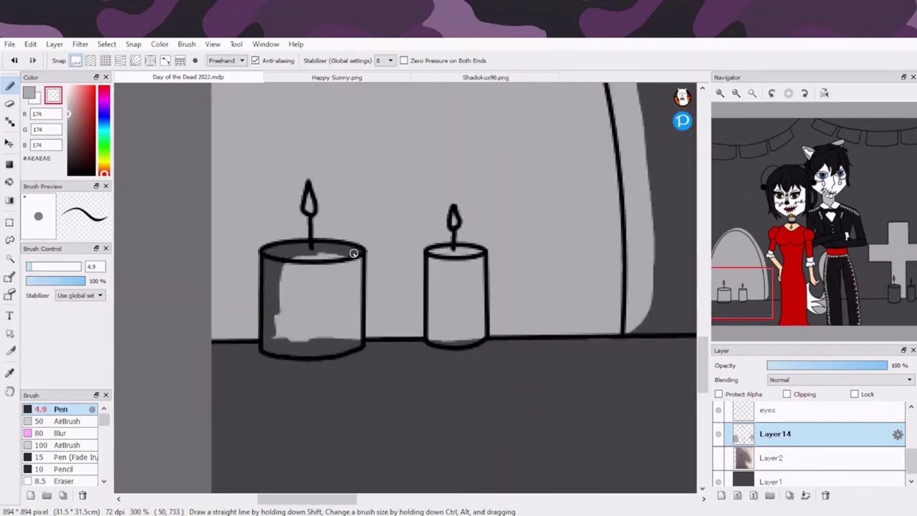
mouse_move(353, 253)
mouse_down()
mouse_move(280, 316)
mouse_move(313, 273)
mouse_move(338, 263)
mouse_move(356, 331)
mouse_up()
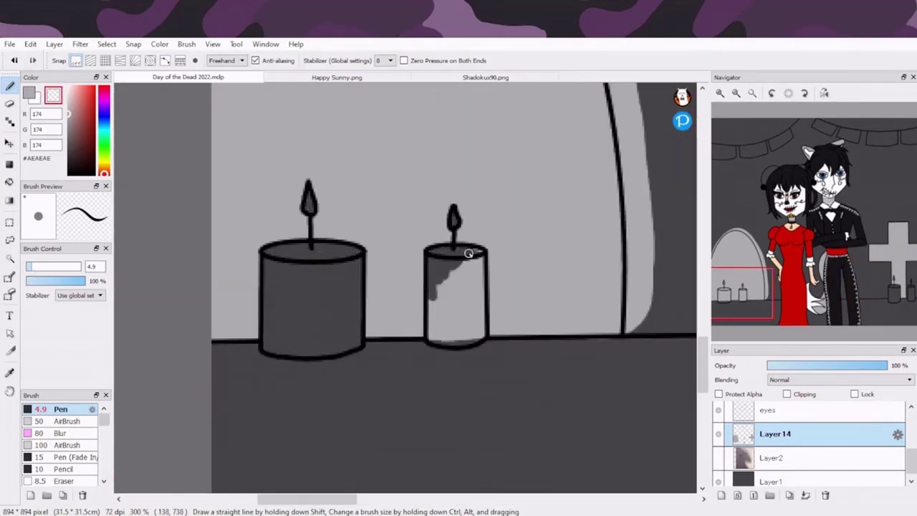
mouse_move(457, 266)
mouse_down()
mouse_move(478, 311)
mouse_move(461, 334)
mouse_up()
Erase the remaining gray overspill outside the arched gravestone's outline with an 11.9 transparent pen.
mouse_move(625, 89)
mouse_down()
mouse_move(644, 310)
mouse_move(604, 349)
mouse_up()
scroll(604, 350, up, 10)
mouse_move(118, 333)
mouse_down()
mouse_move(209, 188)
mouse_move(376, 179)
mouse_move(488, 346)
mouse_move(505, 430)
mouse_up()
scroll(505, 430, down, 10)
click(752, 92)
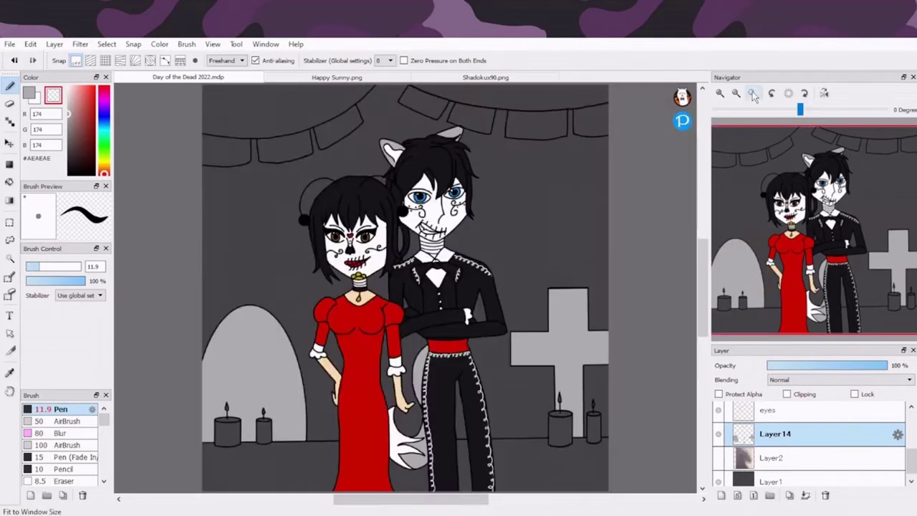
Fill the leftmost banner flag with #D21800 on the red layer.
scroll(810, 440, up, 2)
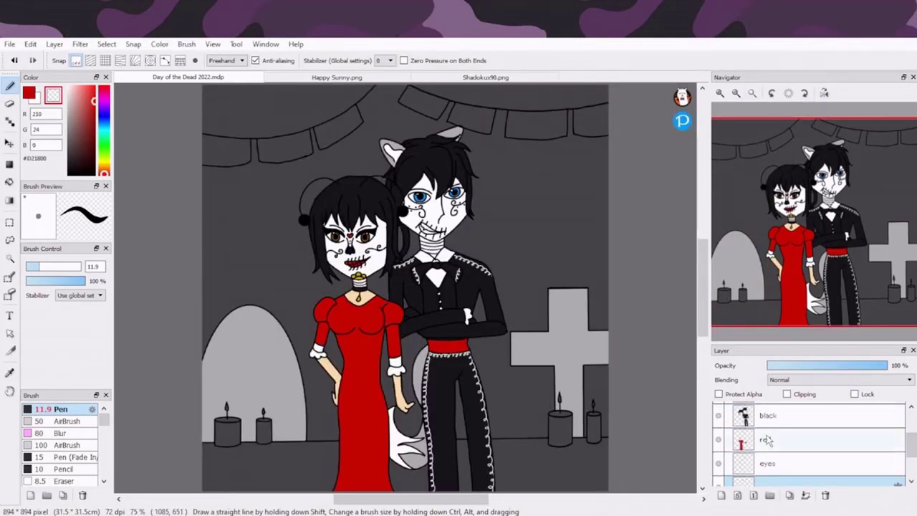
click(810, 439)
scroll(273, 241, up, 5)
drag(328, 241, 273, 241)
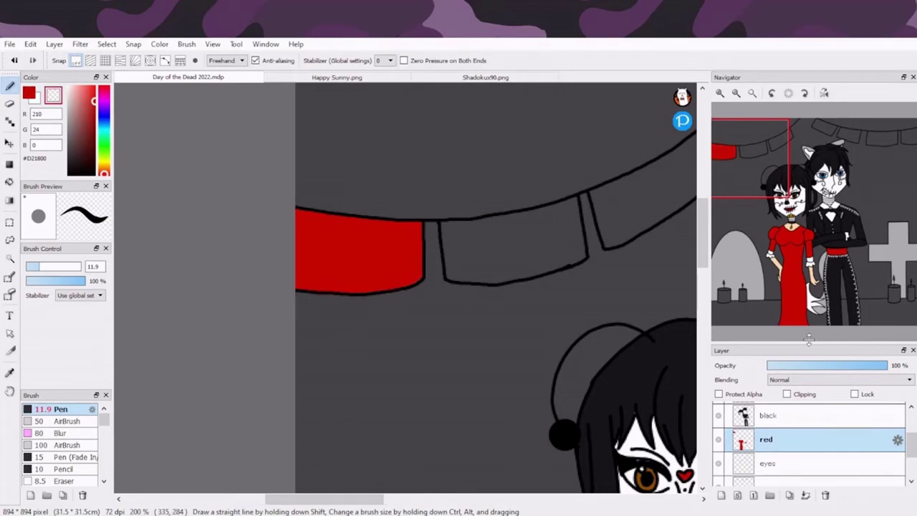
Add a layer beneath red and name it orange.
scroll(402, 286, right, 3)
click(722, 495)
double_click(776, 463)
text(orange)
key(Return)
Fill the second banner flag with #FF8C00 on the orange layer using a 7.6 pen.
click(104, 170)
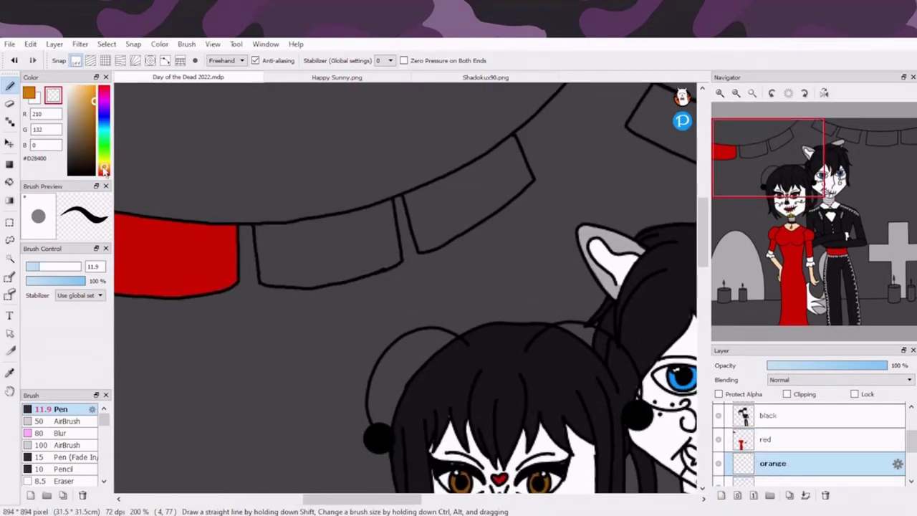
drag(301, 236, 295, 231)
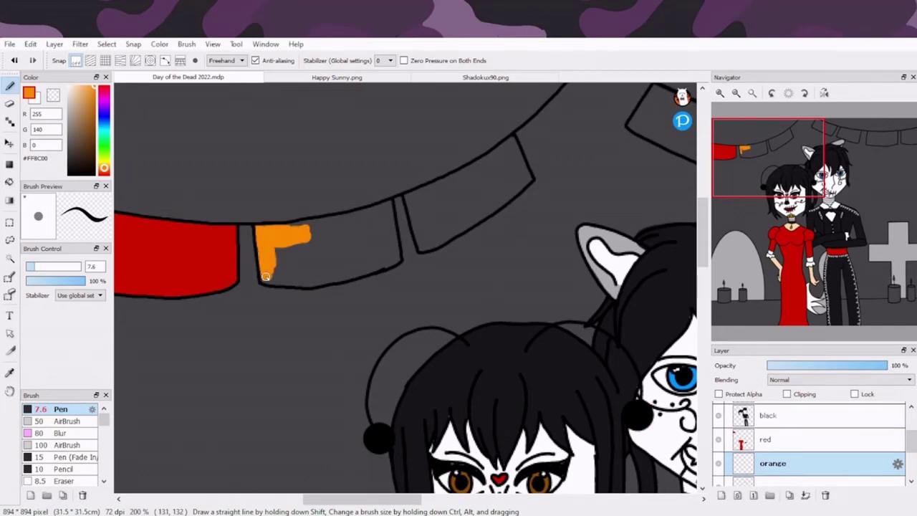
scroll(265, 275, down, 3)
scroll(265, 275, up, 4)
scroll(265, 276, down, 1)
mouse_move(287, 182)
mouse_down()
mouse_move(407, 158)
mouse_move(283, 254)
mouse_move(398, 187)
mouse_move(448, 185)
mouse_move(332, 246)
mouse_move(387, 247)
mouse_up()
scroll(306, 145, down, 2)
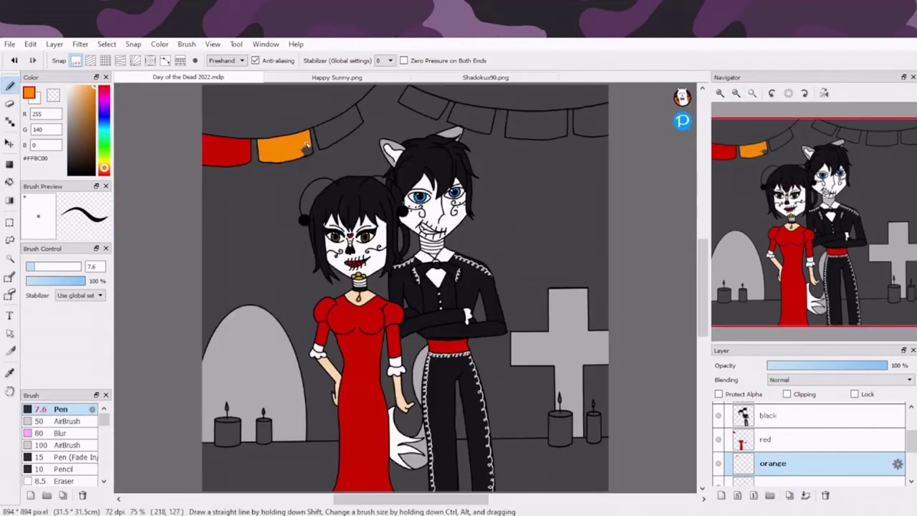
Add a layer named yellow beneath orange and fill the third banner flag with #FFDD00.
click(104, 166)
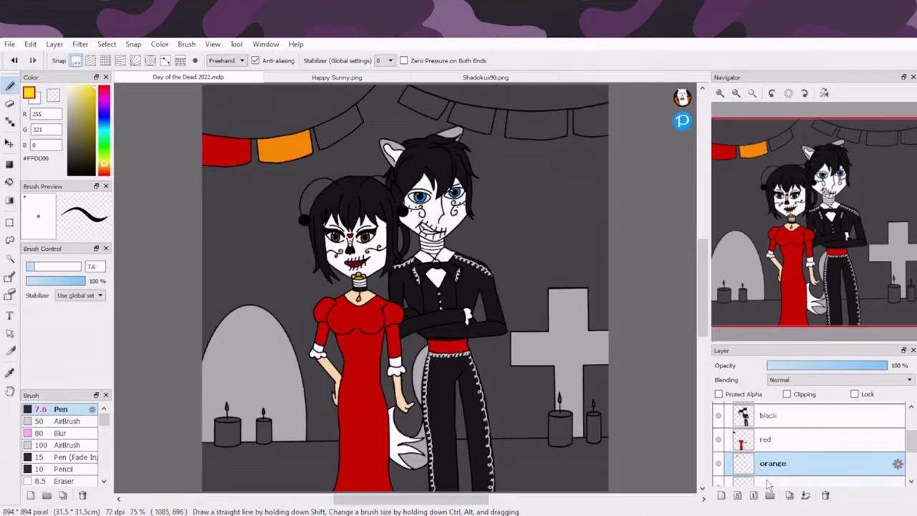
click(774, 483)
scroll(323, 93, up, 2)
mouse_move(390, 244)
mouse_down()
mouse_move(372, 261)
mouse_move(440, 205)
mouse_move(345, 313)
mouse_move(441, 273)
mouse_move(475, 199)
mouse_up()
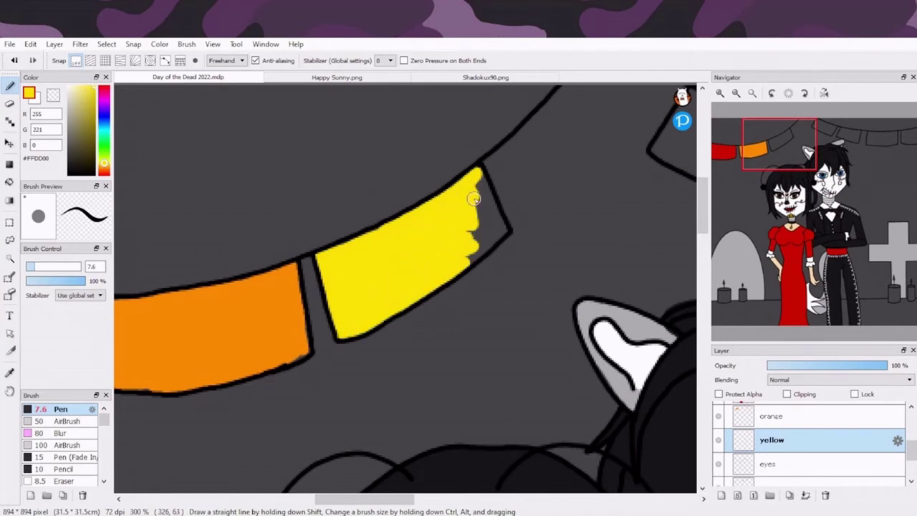
Add a layer named green beneath yellow and fill the fourth banner flag with #00FF35.
alt+click(308, 346)
click(721, 495)
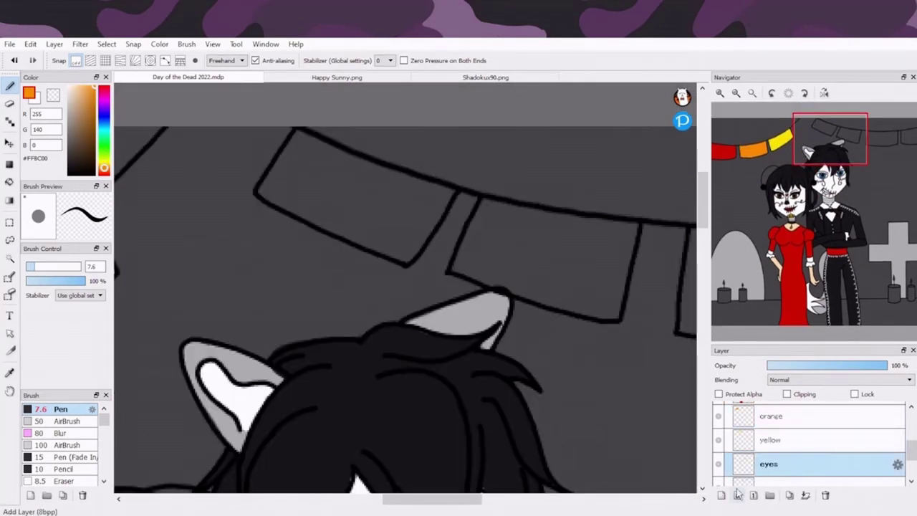
text(green)
key(Return)
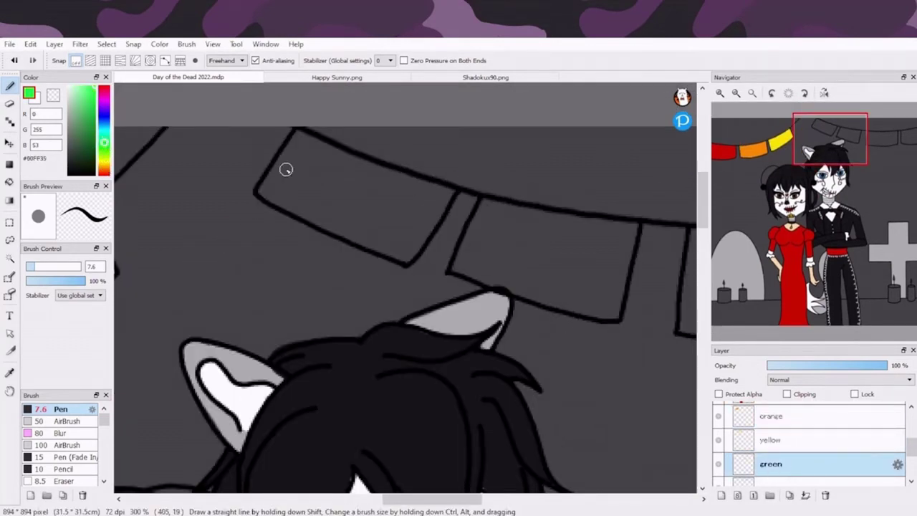
mouse_move(286, 169)
mouse_down()
mouse_move(301, 204)
mouse_move(326, 166)
mouse_move(378, 209)
mouse_move(412, 188)
mouse_move(385, 225)
mouse_move(401, 250)
mouse_up()
Add a layer named blue beneath green and fill the fifth banner flag with #005DFF.
click(721, 495)
text(blue)
key(Return)
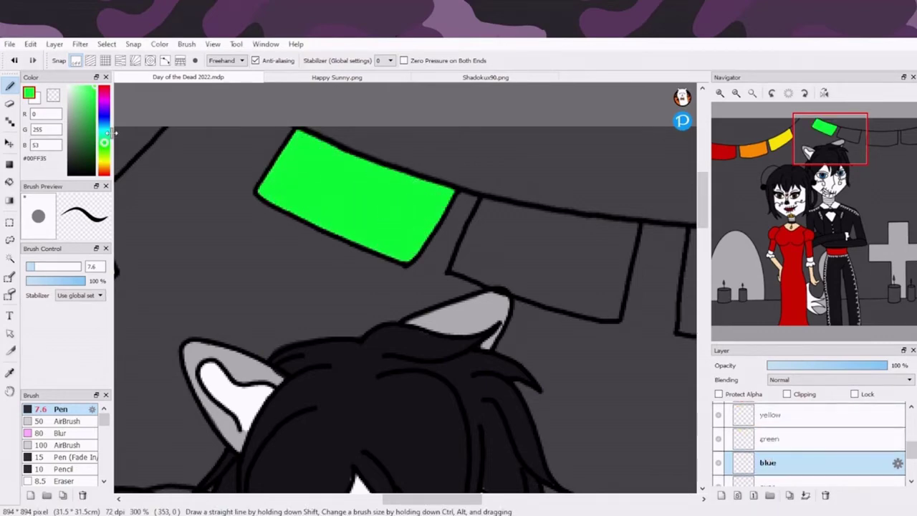
click(104, 120)
drag(444, 301, 283, 261)
mouse_move(304, 163)
mouse_down()
mouse_move(282, 215)
mouse_move(308, 239)
mouse_move(298, 207)
mouse_move(340, 171)
mouse_move(346, 250)
mouse_move(347, 208)
mouse_move(409, 186)
mouse_move(442, 197)
mouse_move(410, 232)
mouse_move(442, 235)
mouse_up()
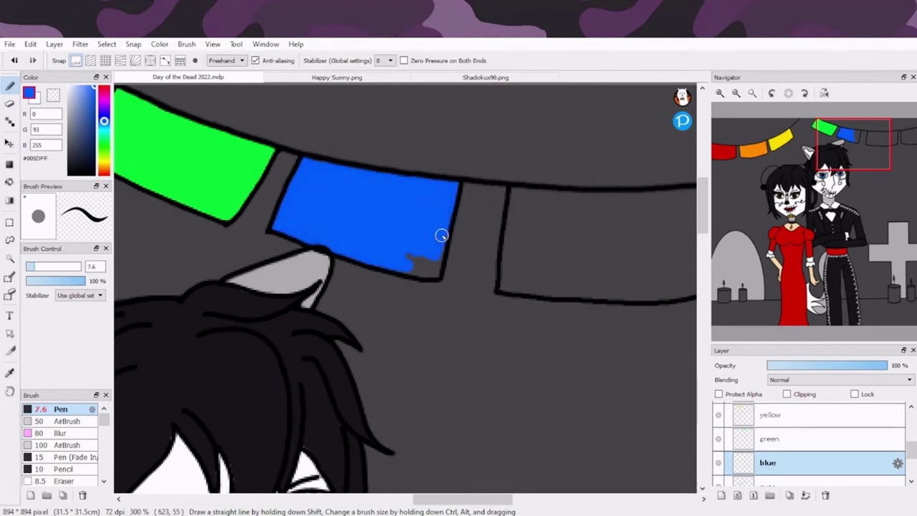
Add a layer named ingo beneath blue and set the pen color to #5700FF.
click(763, 482)
click(104, 108)
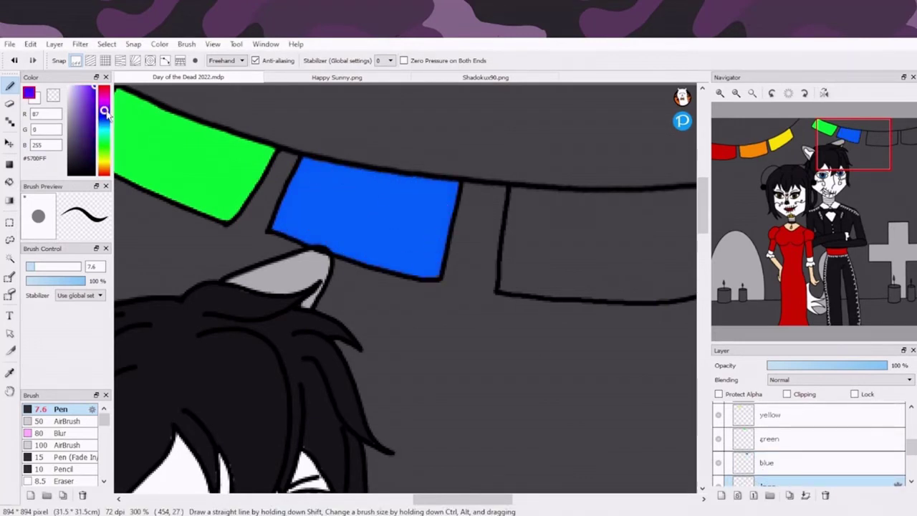
drag(502, 286, 276, 274)
drag(103, 108, 104, 129)
mouse_move(326, 191)
mouse_down()
mouse_move(290, 206)
mouse_move(517, 181)
mouse_up()
key(ctrl+z)
Fill the sixth banner flag with #5700FF on the ingo layer.
click(103, 109)
mouse_move(287, 188)
mouse_down()
mouse_move(306, 202)
mouse_move(394, 193)
mouse_move(293, 268)
mouse_move(371, 231)
mouse_move(484, 217)
mouse_move(374, 280)
mouse_move(506, 231)
mouse_move(510, 272)
mouse_up()
scroll(910, 443, down, 2)
Add a layer named vilet beneath ingo and fill the rightmost banner flag with #DA00FF.
click(767, 464)
double_click(767, 465)
text(vilet)
key(Return)
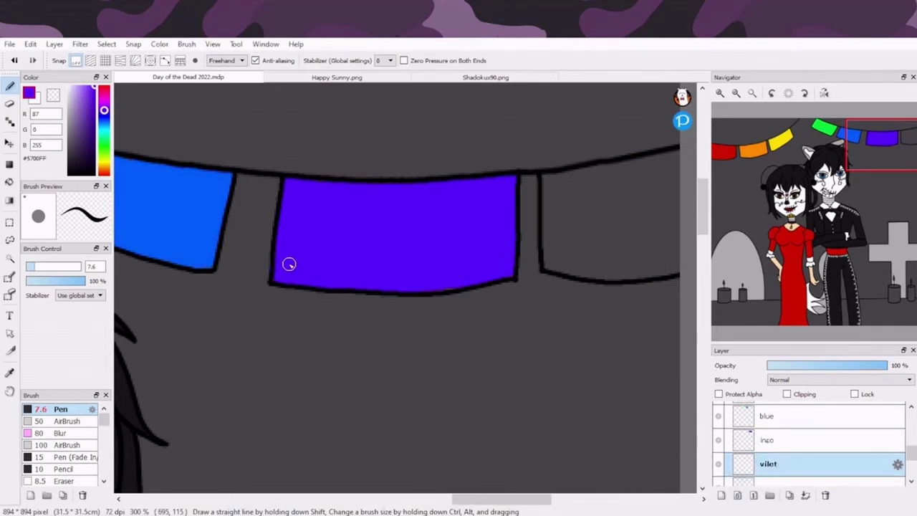
click(103, 102)
drag(604, 162, 402, 162)
mouse_move(430, 154)
mouse_down()
mouse_move(390, 164)
mouse_move(419, 177)
mouse_move(387, 217)
mouse_move(321, 253)
mouse_move(402, 268)
mouse_up()
key(ctrl+0)
Merge the orange through vilet flag layers into vilet and add a new layer beneath it.
click(788, 415)
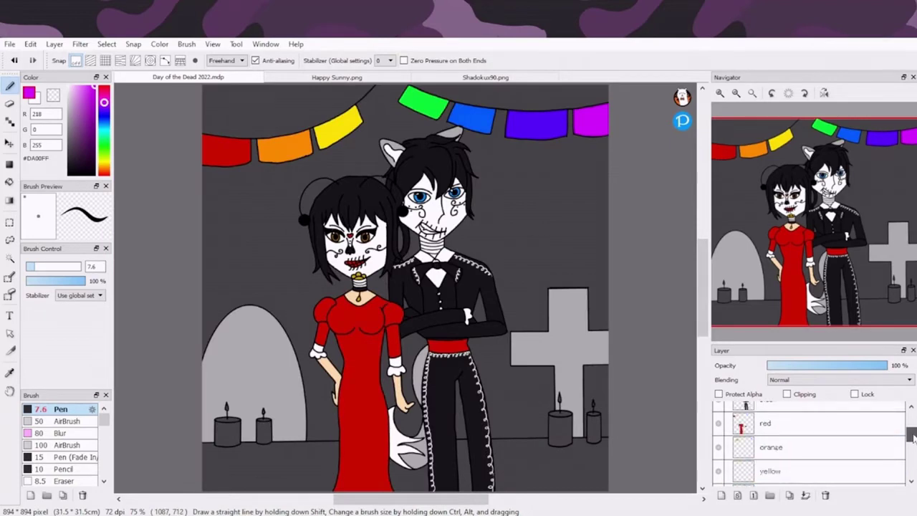
click(844, 435)
click(721, 495)
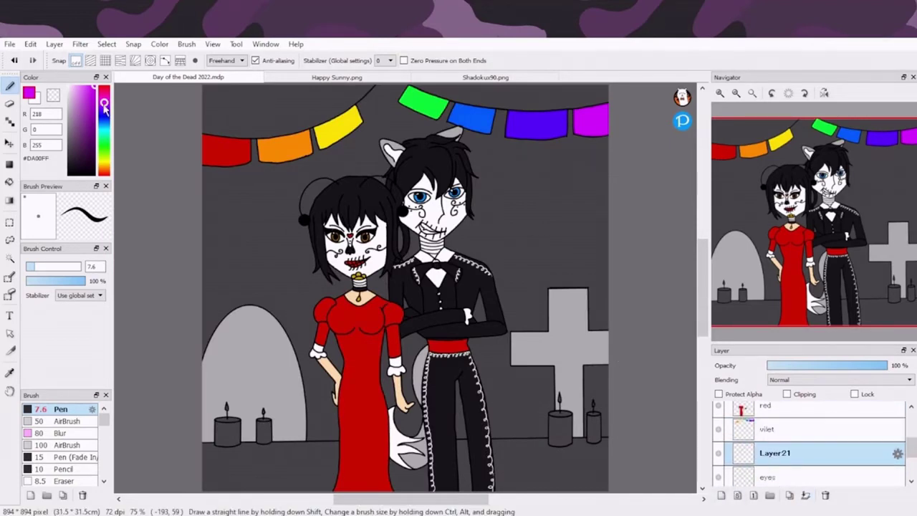
Fill the large candle by the arched gravestone with #FEF38A using a 7.6 pen.
click(104, 165)
click(101, 89)
click(81, 87)
scroll(230, 423, up, 3)
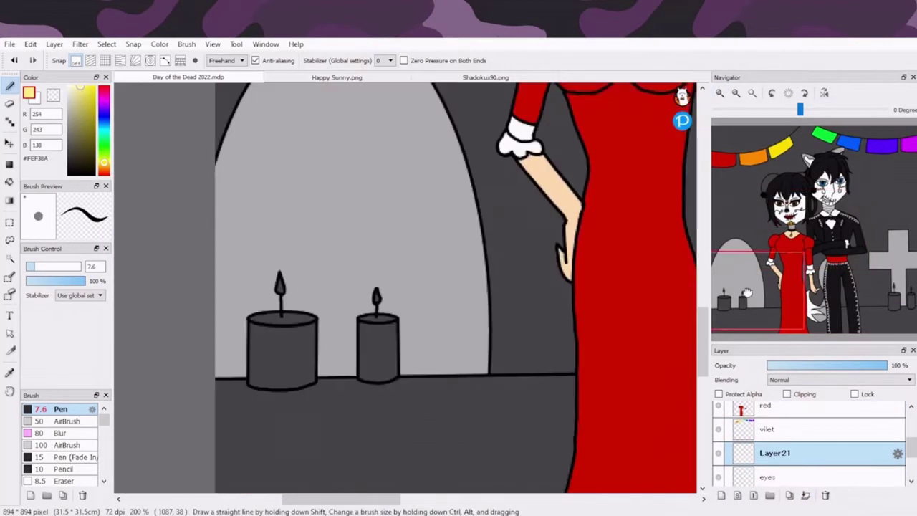
drag(301, 298, 354, 283)
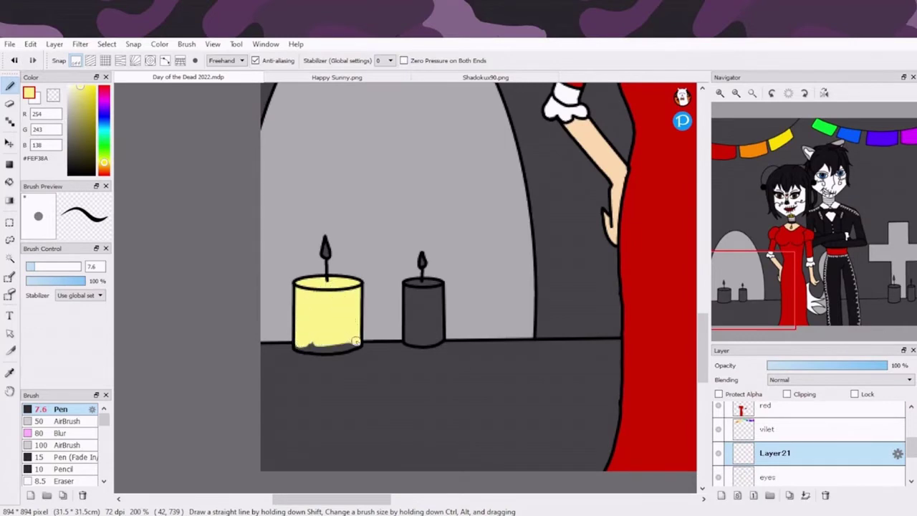
Fill the four candles by the gravestone and the cross with the paler yellow #FFF9C5 on Layer21.
alt+click(312, 304)
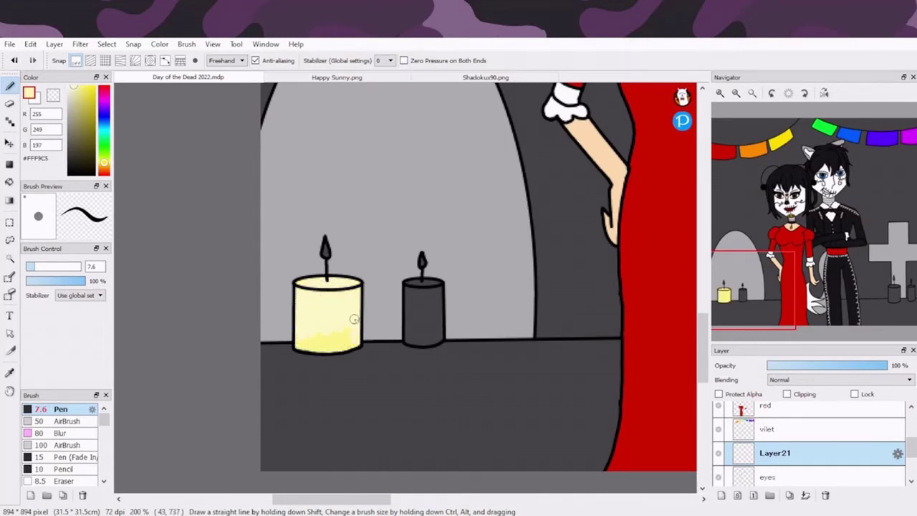
drag(354, 319, 322, 345)
drag(434, 285, 414, 287)
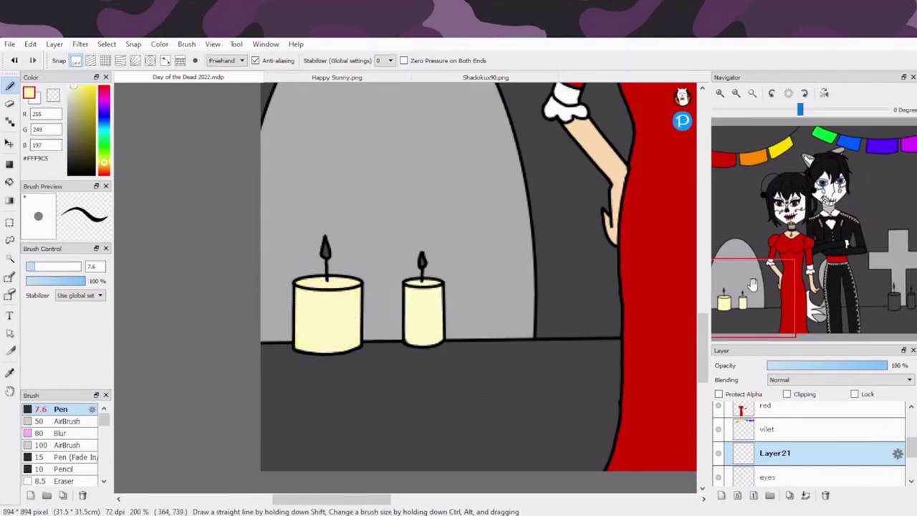
mouse_move(494, 296)
mouse_down()
mouse_move(529, 279)
mouse_move(543, 328)
mouse_up()
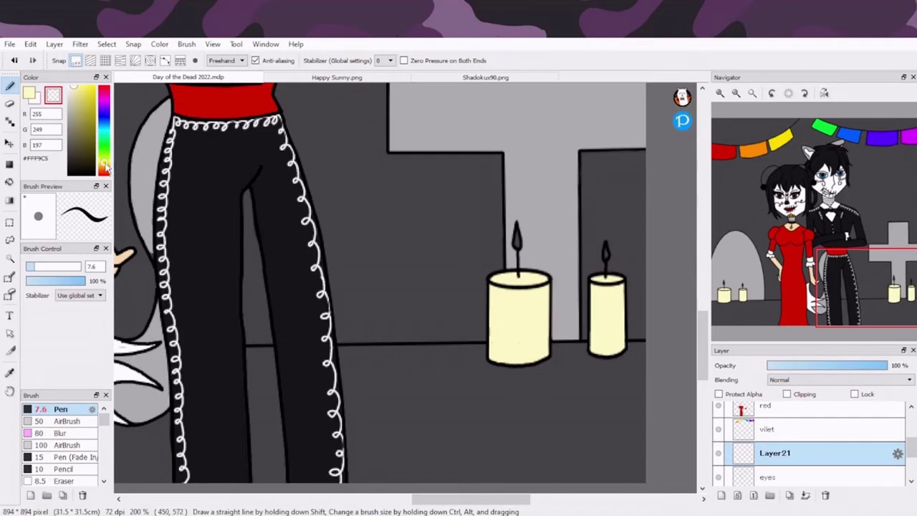
Color the candle flames orange and airbrush the night sky with #003166 using a 137 brush at 49% opacity.
click(104, 166)
scroll(379, 228, up, 2)
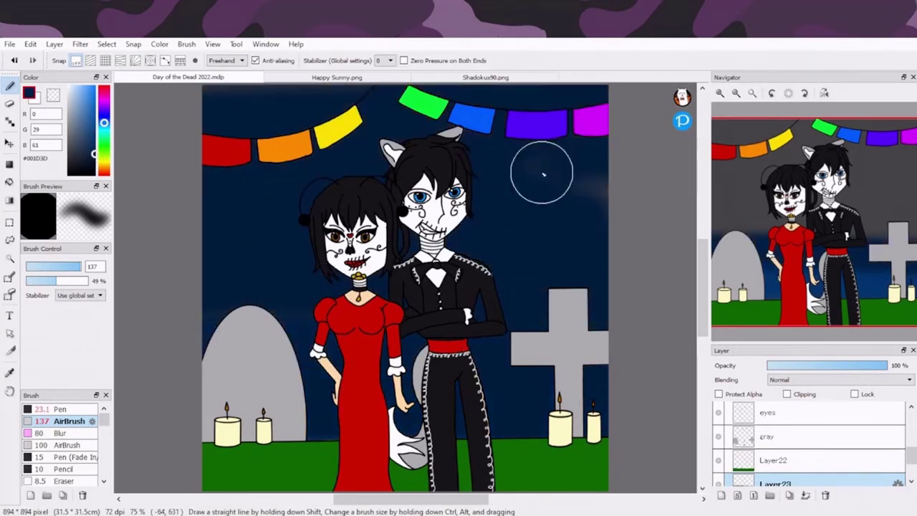
click(94, 140)
drag(189, 139, 559, 197)
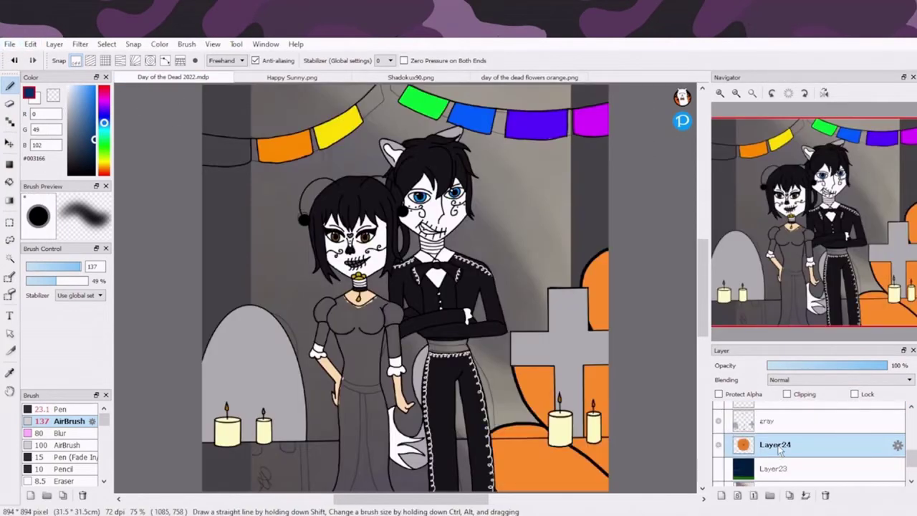
Shrink the orange flower on Layer24 above the line art and place it at the woman's waist.
key(ctrl+t)
drag(428, 279, 369, 297)
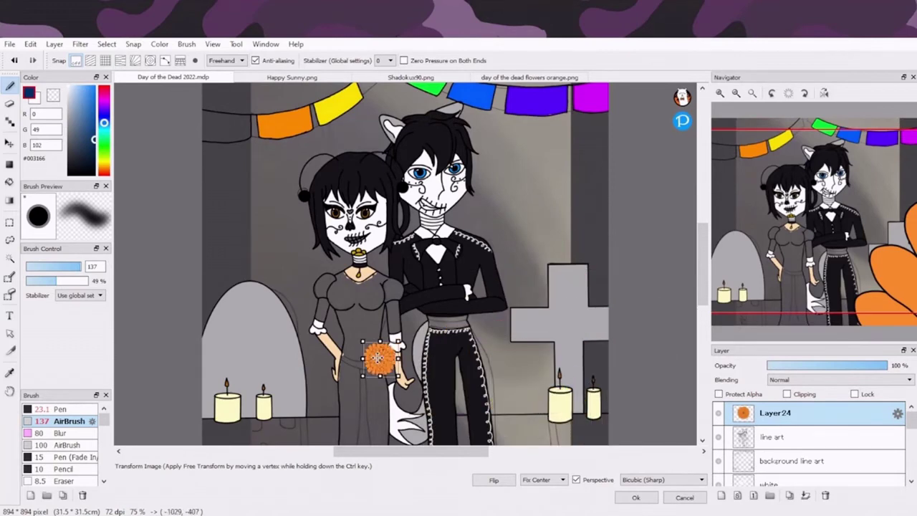
scroll(369, 297, up, 4)
drag(440, 246, 552, 269)
key(Return)
click(35, 266)
Copy and paste the small flower repeatedly to form a belt across the woman's waist and start a strand below it.
key(ctrl+c)
key(ctrl+v)
key(Return)
key(ctrl+c)
key(ctrl+v)
click(637, 497)
key(ctrl+c)
key(ctrl+v)
click(636, 498)
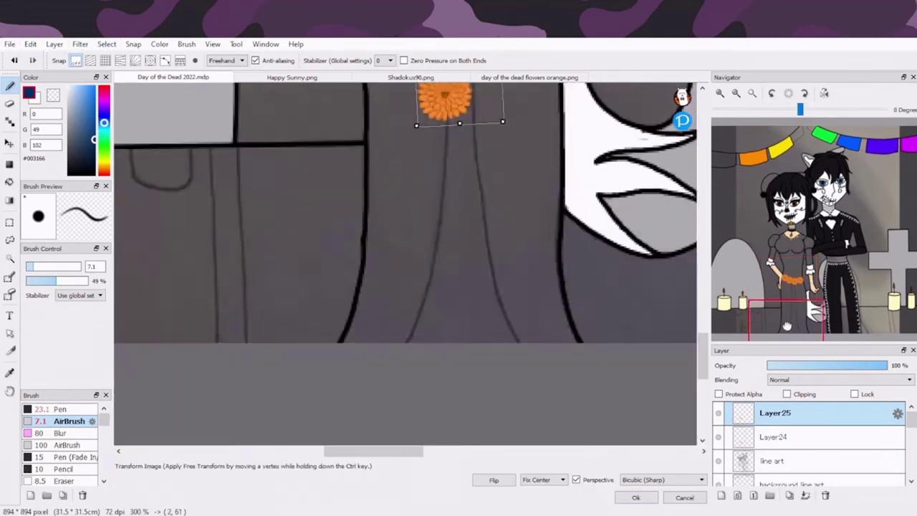
click(635, 498)
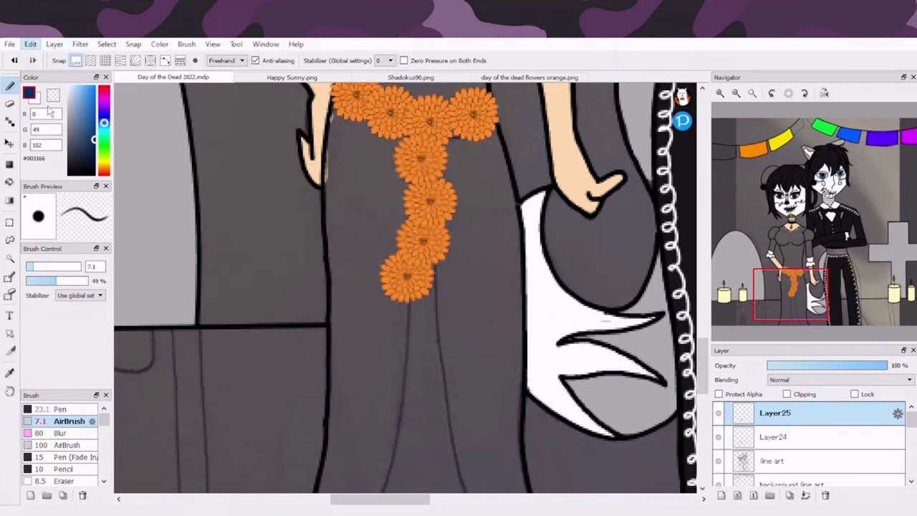
Extend the flower strand down the front of the skirt with pasted copies of the flower group.
key(ctrl+t)
drag(389, 394, 442, 279)
key(Return)
scroll(441, 279, up, 3)
scroll(215, 201, down, 3)
key(ctrl+c)
key(ctrl+v)
key(ctrl+t)
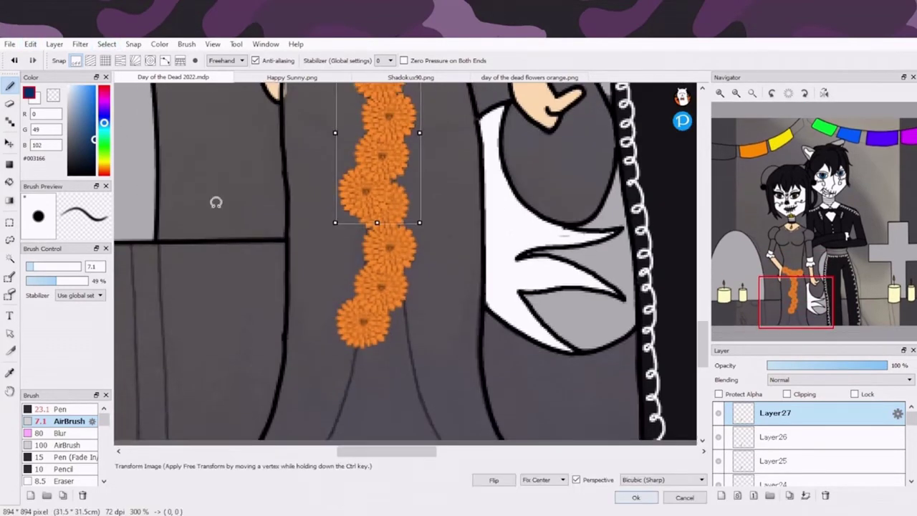
scroll(462, 211, down, 2)
drag(462, 212, 448, 262)
key(Return)
scroll(446, 276, up, 2)
Paste more flower copies to branch the strand in two along the skirt opening down to the hem.
key(ctrl+c)
key(ctrl+v)
scroll(446, 276, down, 2)
key(ctrl+t)
key(Return)
key(ctrl+c)
key(ctrl+v)
scroll(448, 261, up, 1)
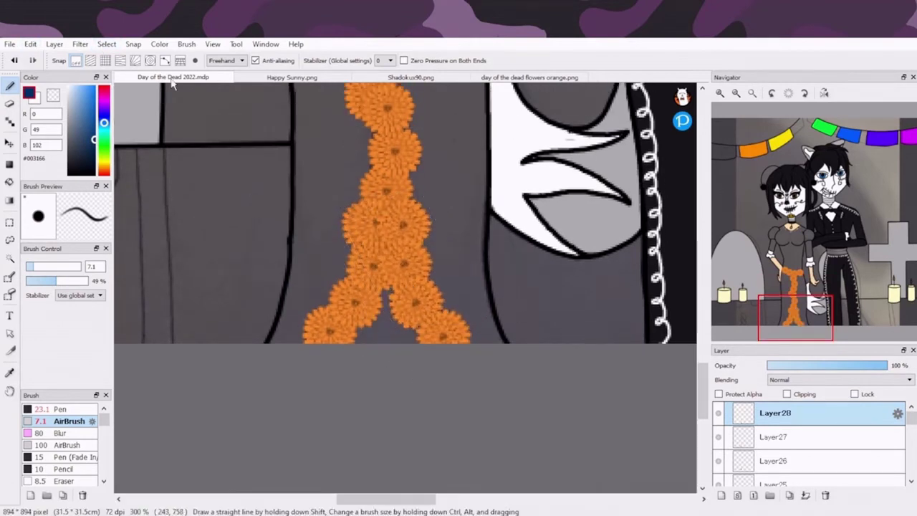
Position another flower copy on the skirt's strand and merge the flower layers into Layer24.
key(ctrl+t)
drag(389, 399, 451, 247)
drag(375, 287, 466, 258)
click(630, 498)
click(806, 497)
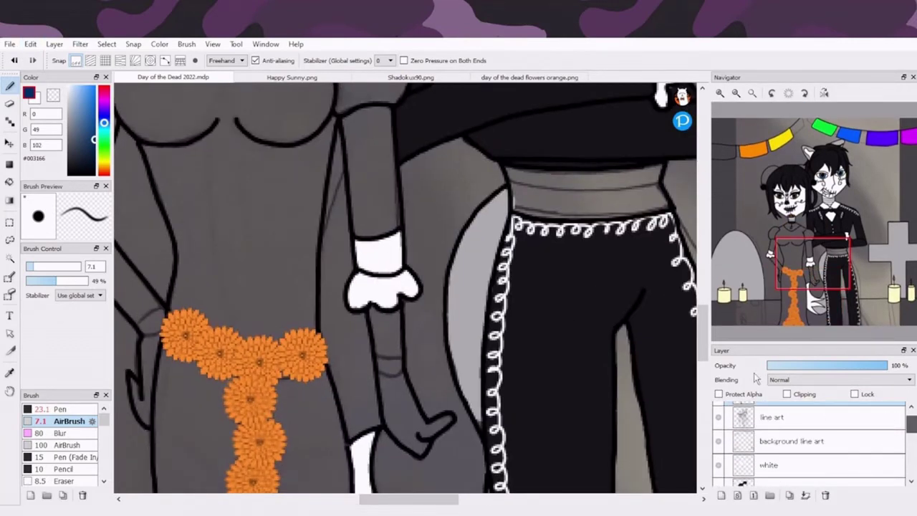
Paste the large orange flower as a new layer, shrink it, and place it on the woman's wrist below the cuff.
key(ctrl+v)
scroll(439, 194, up, 2)
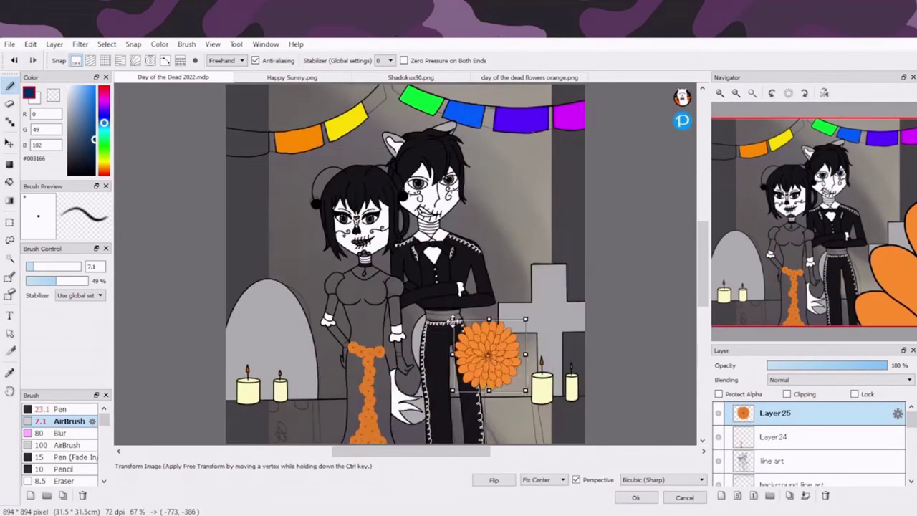
scroll(436, 262, up, 4)
drag(436, 263, 381, 287)
key(Return)
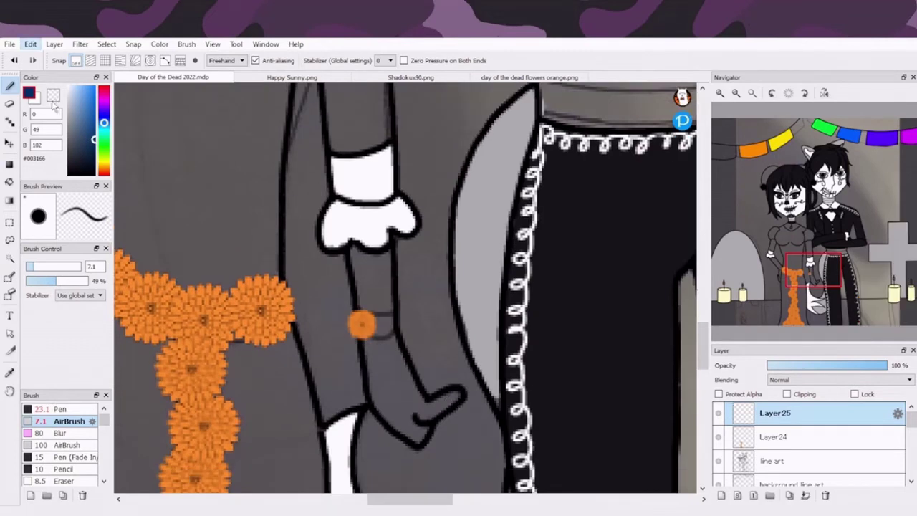
Paste two more small orange flowers beside the first to complete the band around the woman's wrist, and merge their layers.
key(ctrl+v)
key(Return)
key(ctrl+v)
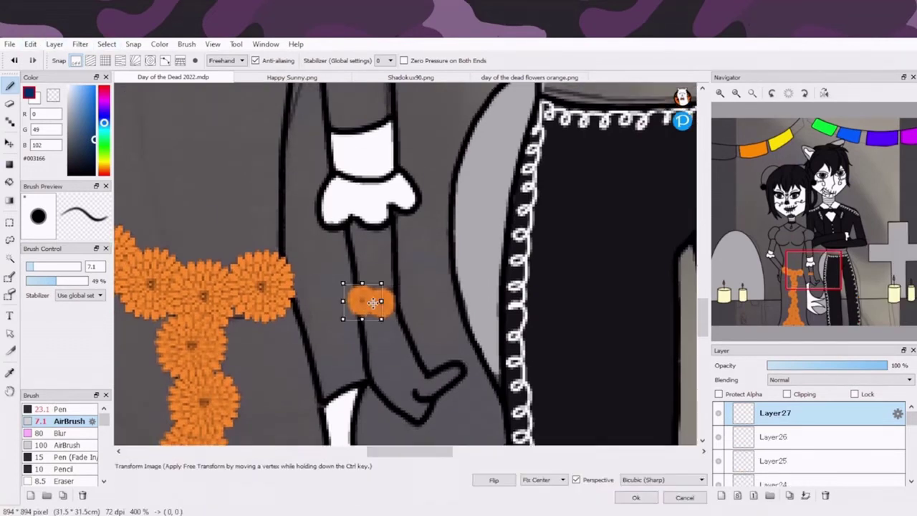
key(Return)
scroll(679, 475, down, 2)
key(ctrl+z)
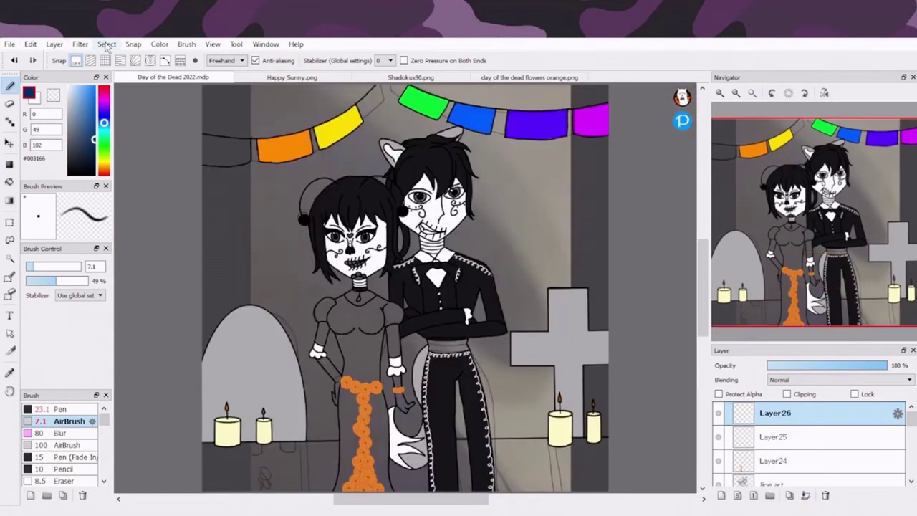
Rotate a copy of the flower band to follow the woman's other arm and place it on that wrist.
scroll(430, 286, up, 2)
scroll(358, 256, down, 5)
scroll(359, 256, up, 1)
drag(280, 225, 310, 252)
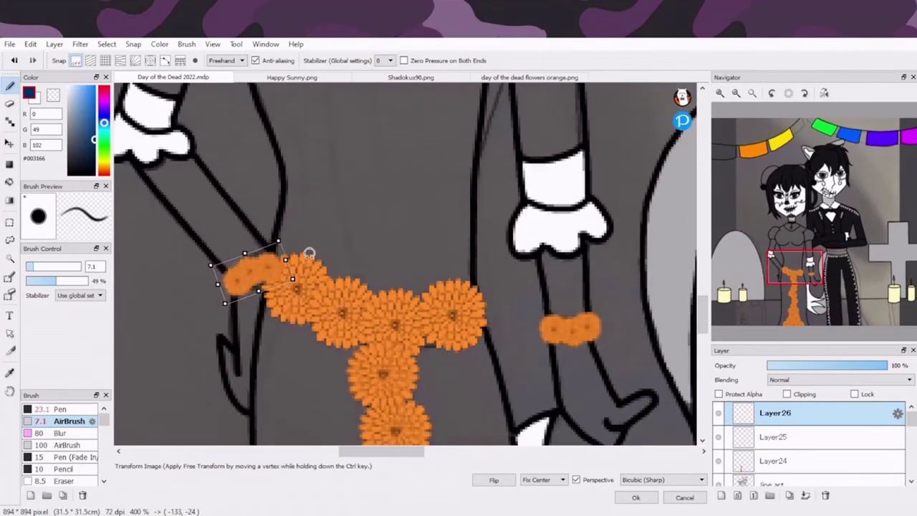
click(631, 498)
scroll(409, 287, down, 4)
Turn the hidden color layers, including red and Layer23, back on and hide the gray Layer2.
scroll(810, 444, down, 5)
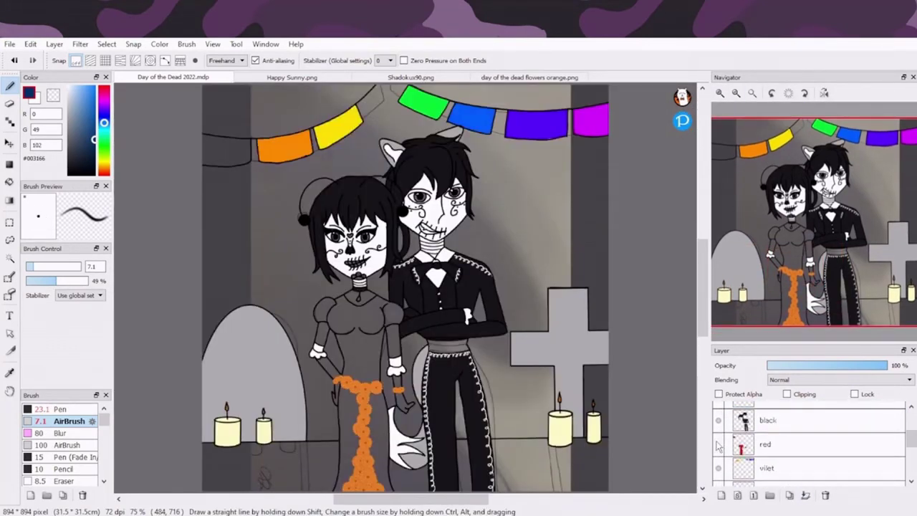
click(719, 476)
scroll(726, 478, down, 2)
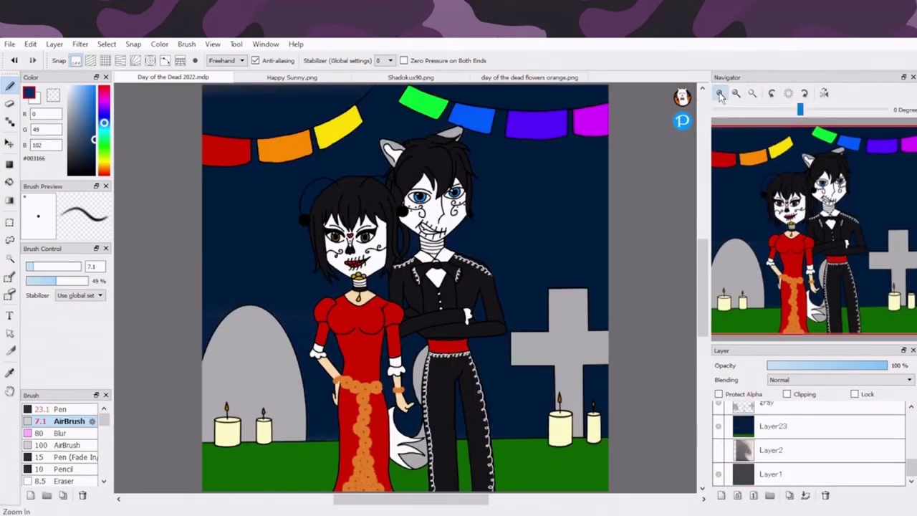
scroll(764, 305, up, 3)
drag(764, 305, 758, 296)
scroll(721, 261, down, 3)
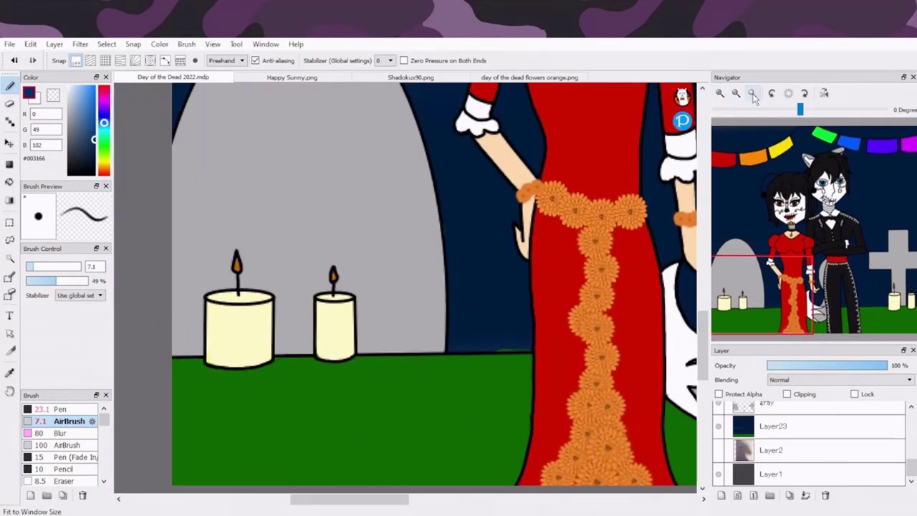
Paste the flower from day of the dead flowers yellow.png into Day of the Dead 2022.mdp and shrink it for the tombstone's candles.
click(472, 77)
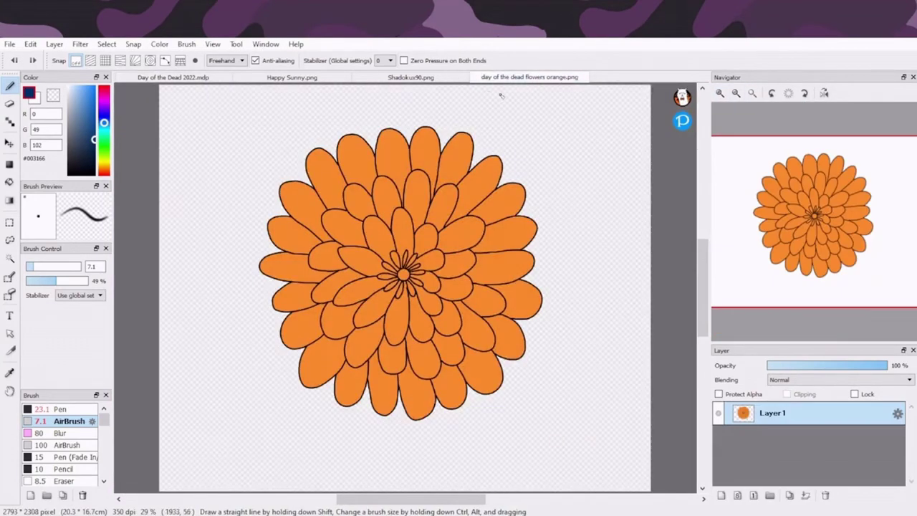
click(173, 76)
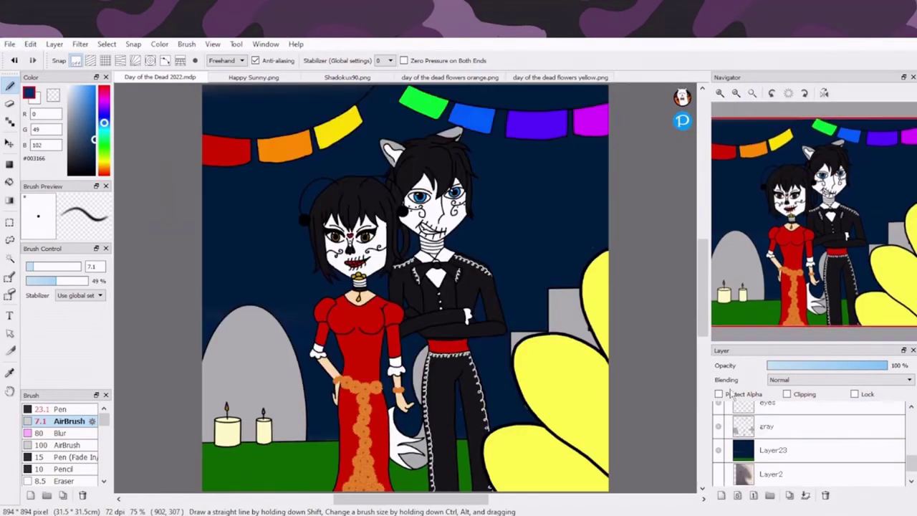
key(ctrl+t)
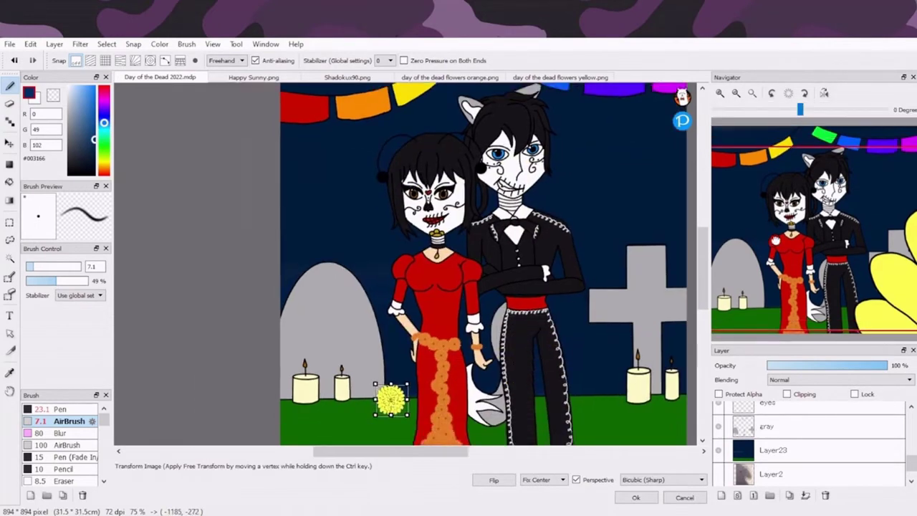
key(Return)
Paste more copies of the yellow flower to form a row of four in front of the tombstone's candles.
key(ctrl+v)
key(ctrl+t)
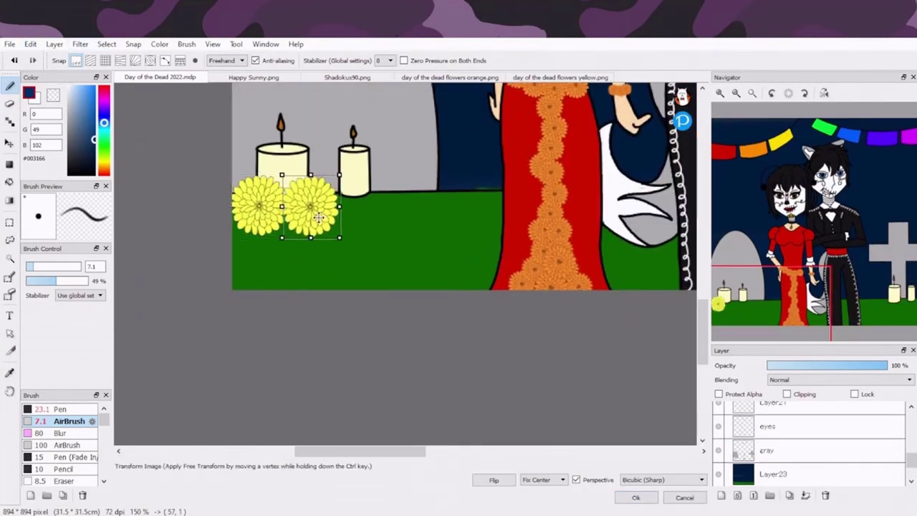
key(Return)
key(ctrl+v)
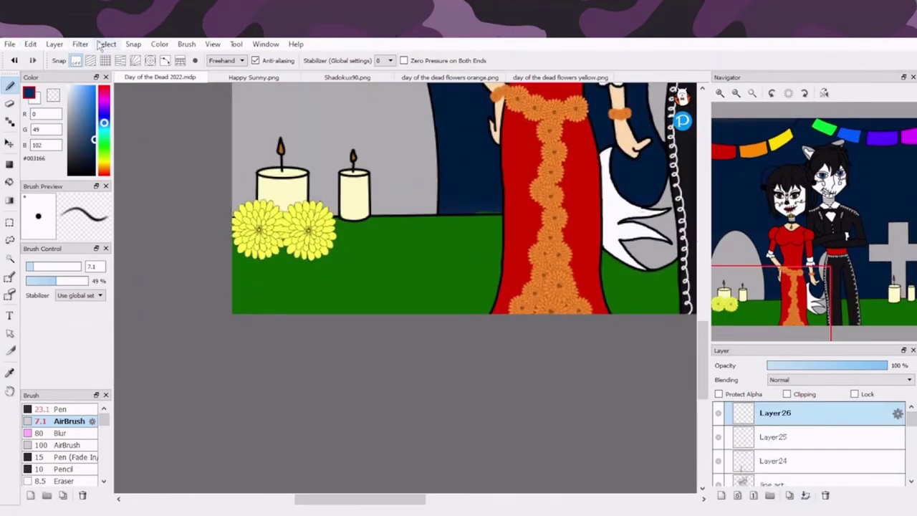
key(ctrl+t)
drag(293, 203, 392, 203)
key(Return)
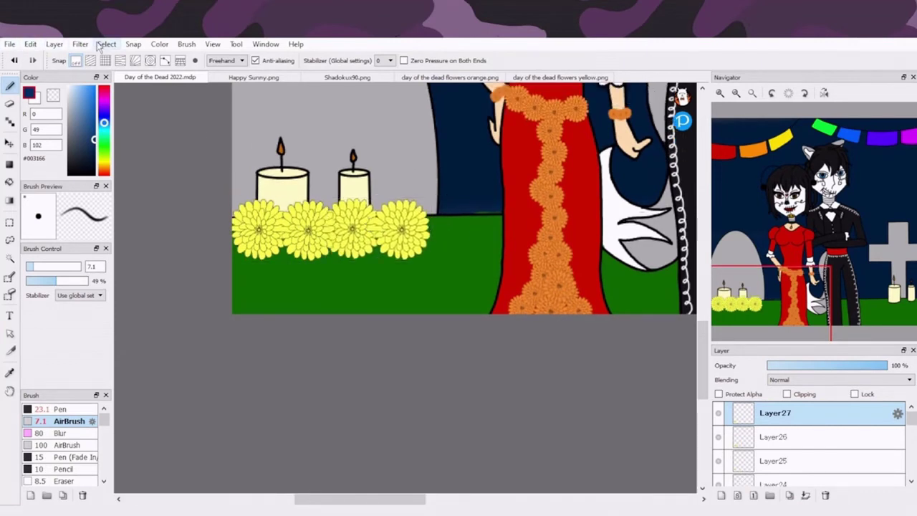
Paste another pair of yellow flowers, stacked vertically, at the end of the row nearest the woman.
key(ctrl+v)
key(ctrl+t)
drag(401, 292, 447, 293)
key(Return)
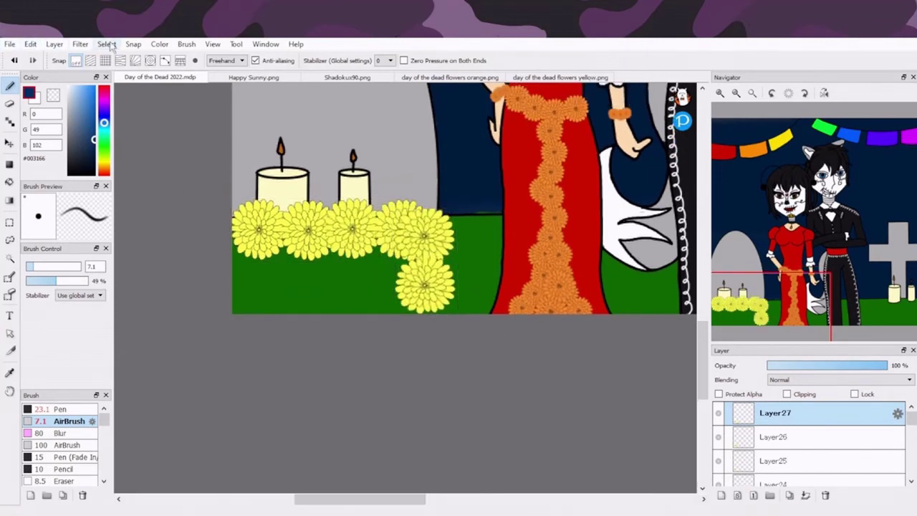
Fill a second row beneath the first with two pasted pairs of yellow flowers.
key(ctrl+v)
key(ctrl+t)
drag(311, 205, 311, 242)
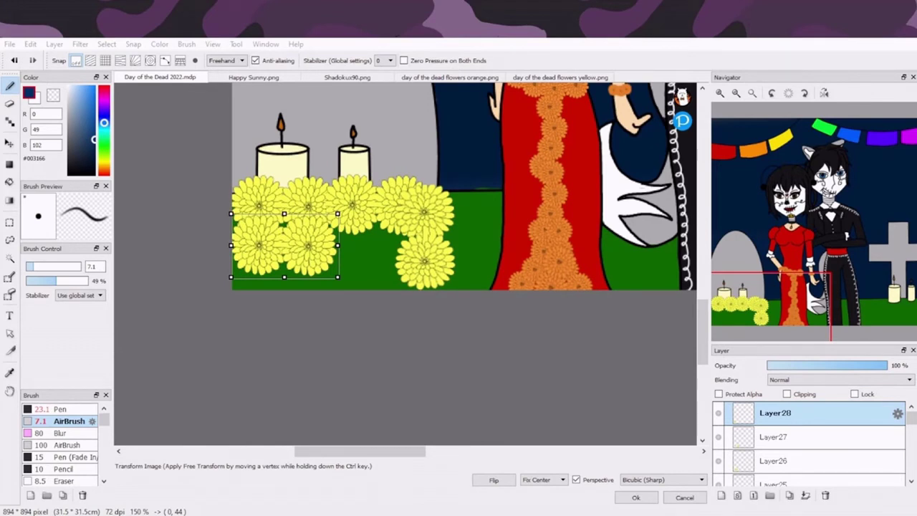
key(Return)
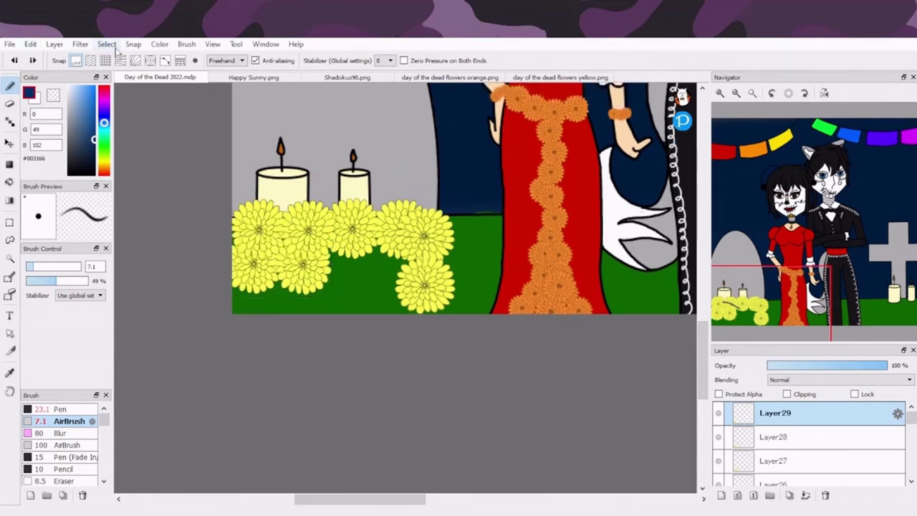
key(ctrl+v)
key(ctrl+t)
drag(306, 220, 389, 251)
key(Return)
Fill a third row along the canvas's lower edge with two more pasted pairs of yellow flowers.
key(ctrl+v)
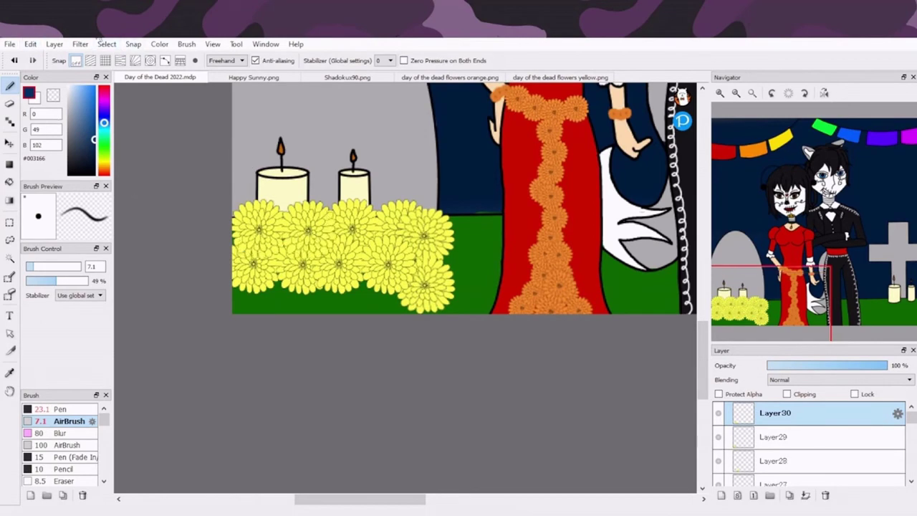
key(ctrl+t)
drag(287, 235, 282, 283)
key(Return)
key(ctrl+v)
key(ctrl+t)
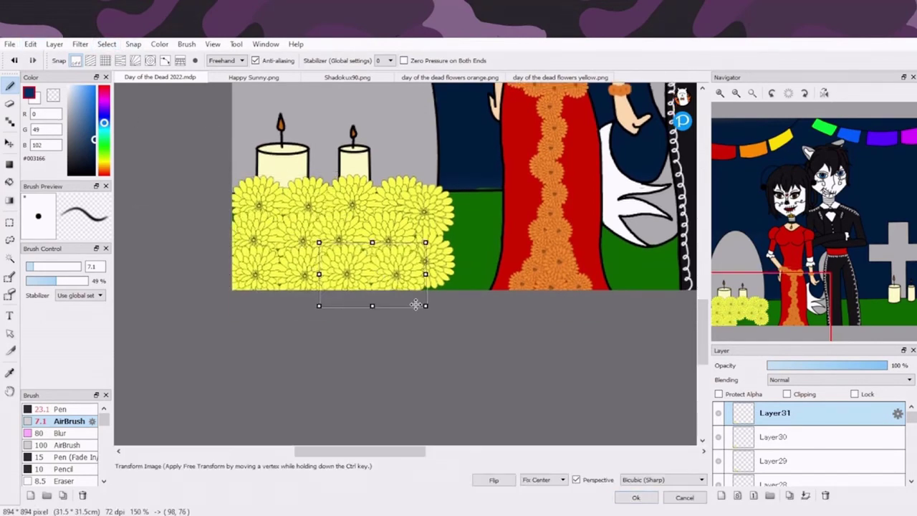
key(Return)
Merge the yellow flower layers down into Layer25.
key(ctrl+e)
key(ctrl+e)
key(ctrl+e)
key(ctrl+e)
key(ctrl+e)
key(ctrl+e)
key(ctrl+minus)
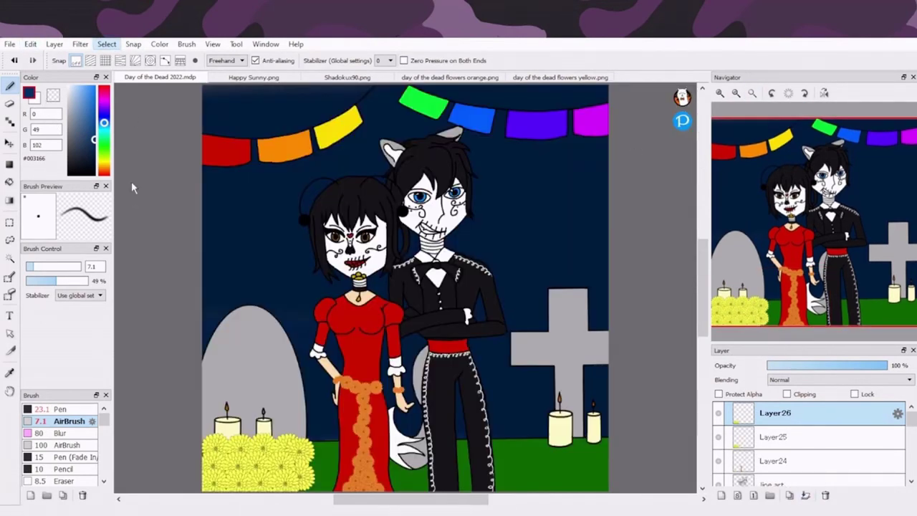
Paste a copy of the yellow flower bed and place it below the candles by the cross.
key(ctrl+v)
key(ctrl+t)
drag(545, 315, 514, 324)
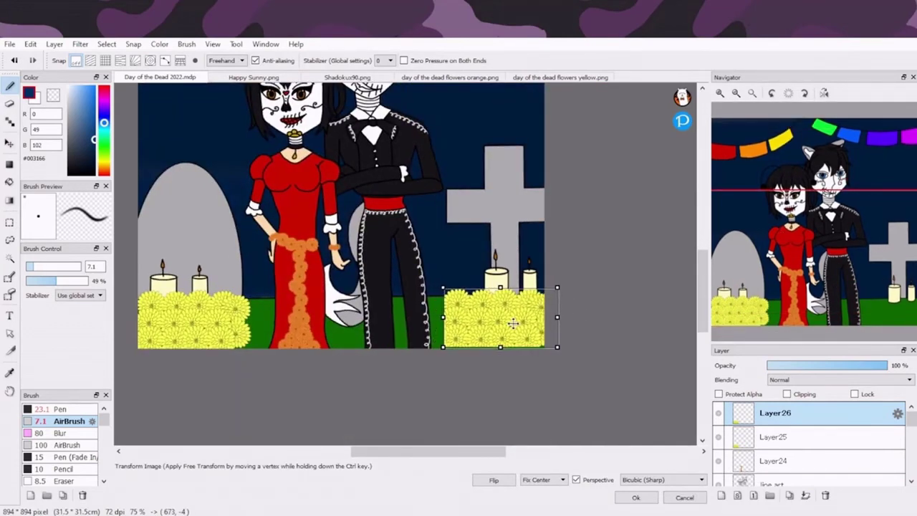
click(636, 498)
click(752, 93)
Paste the flower from day of the dead flowers orange.png, shrink it, and place it between the yellow bed and the woman's dress.
click(450, 77)
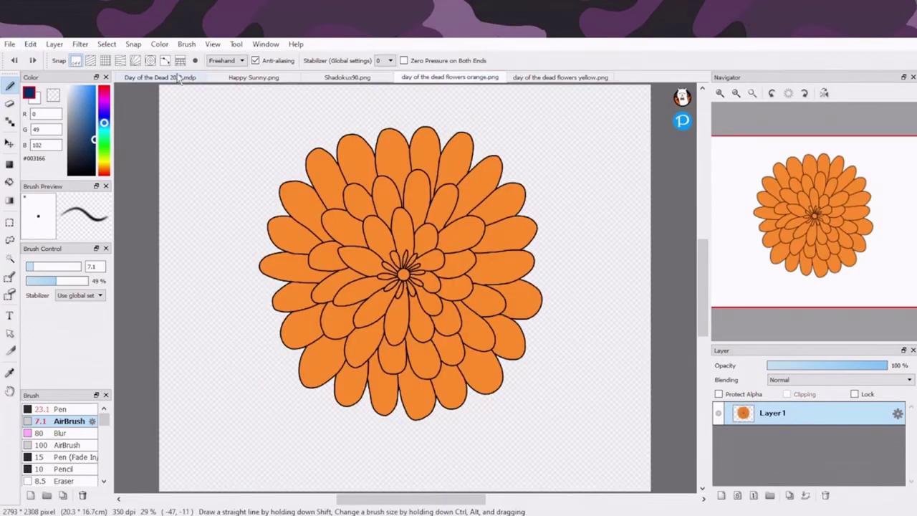
click(179, 78)
key(ctrl+v)
key(ctrl+t)
drag(286, 139, 559, 151)
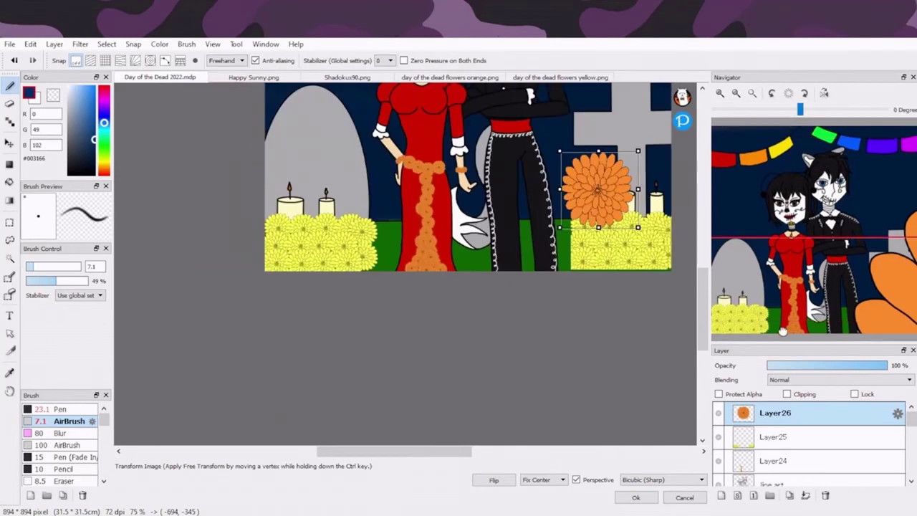
scroll(782, 331, up, 4)
drag(389, 285, 367, 269)
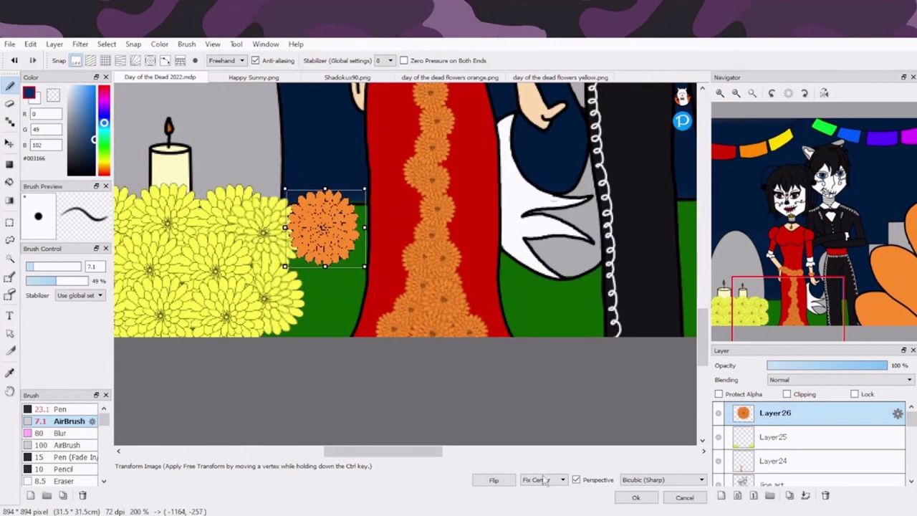
key(Return)
Stack two more orange flower copies below the first along the yellow bed's edge and merge them into Layer26.
key(ctrl+t)
key(Return)
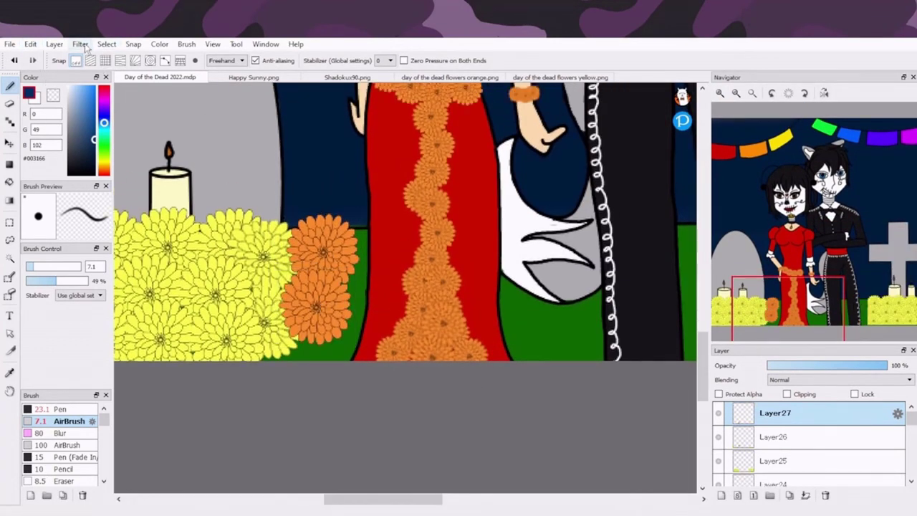
key(ctrl+t)
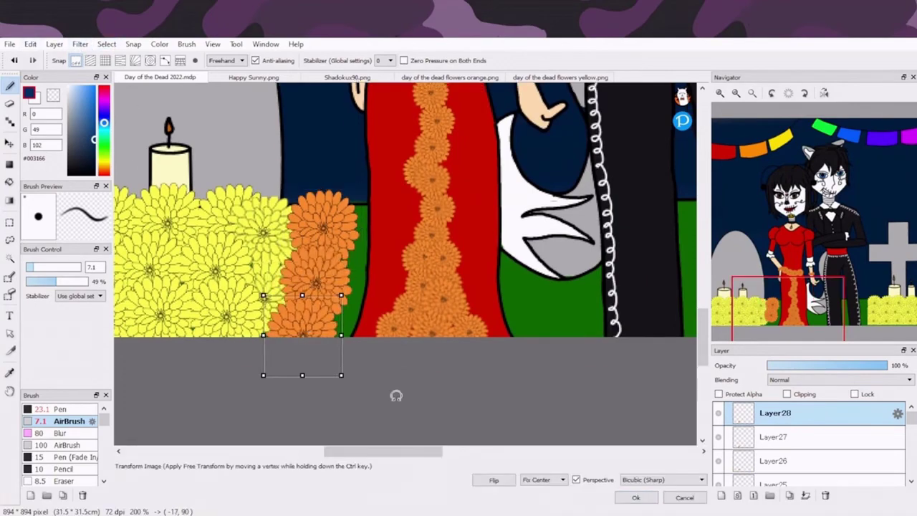
key(Return)
click(806, 495)
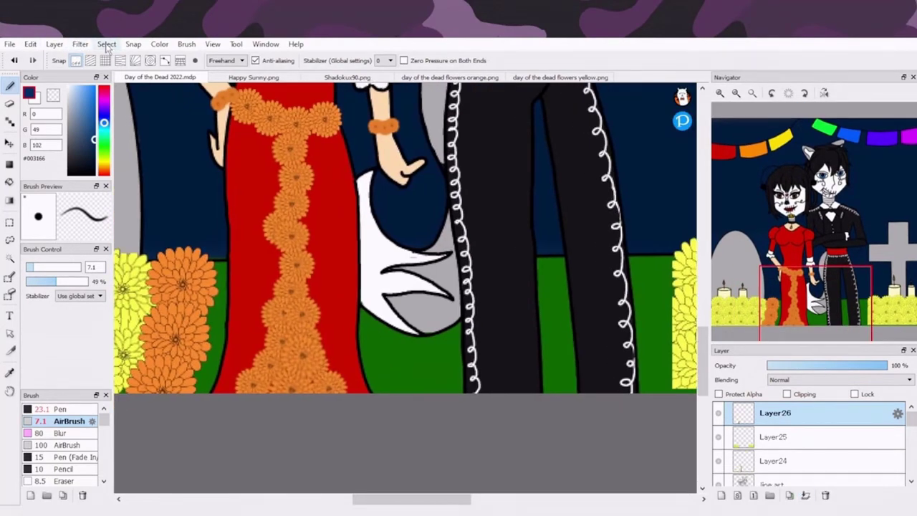
Paste a mirrored copy of the orange flower column beside the man's leg at the cross-side bed and merge the flowers into Layer25.
key(ctrl+v)
key(ctrl+t)
scroll(405, 244, right, 5)
drag(506, 295, 547, 284)
key(Return)
scroll(548, 284, left, 6)
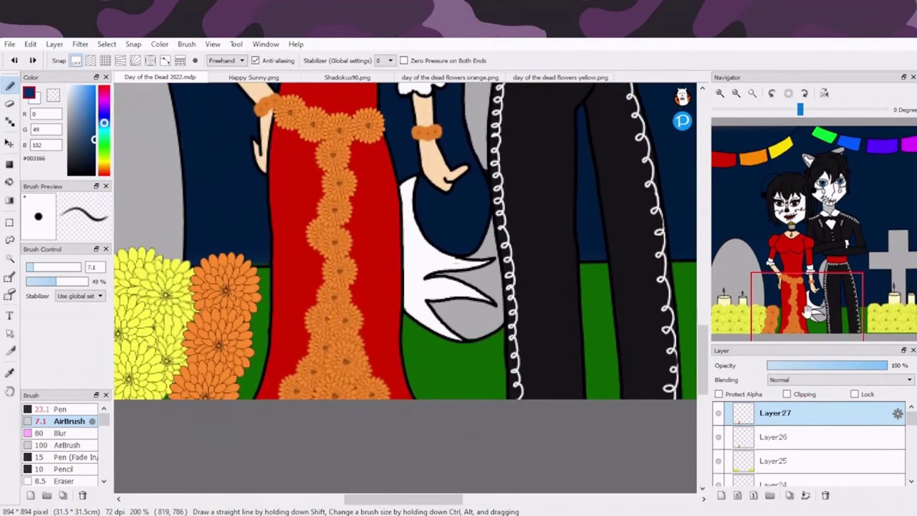
scroll(405, 244, right, 6)
key(ctrl+t)
drag(369, 322, 437, 315)
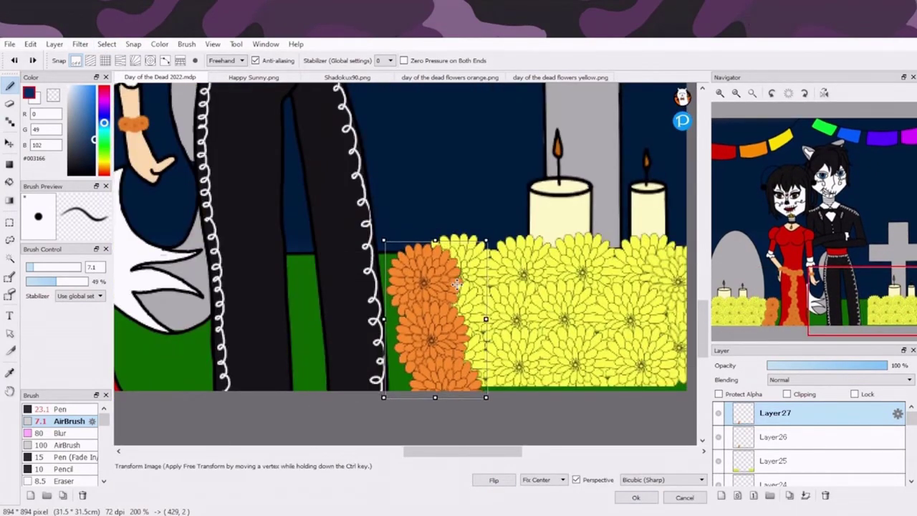
key(Return)
key(ctrl+0)
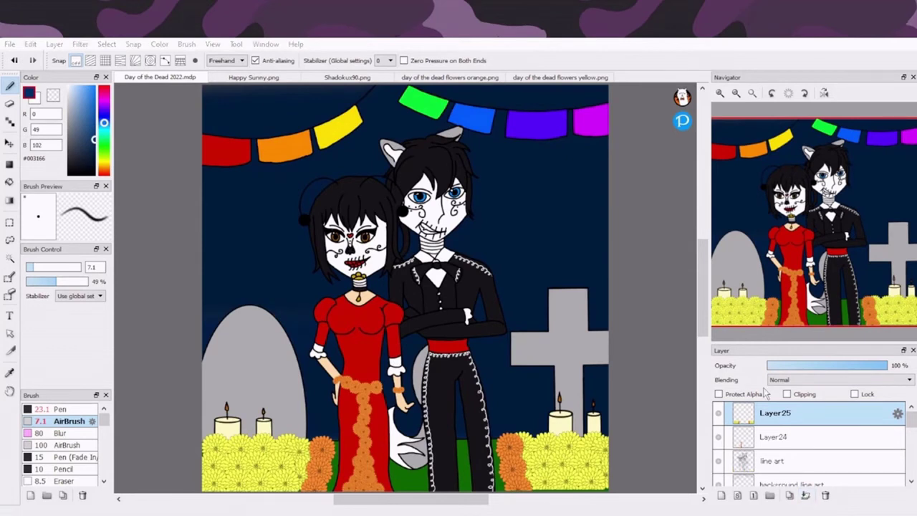
Add a new layer directly above Layer23 for the night sky.
scroll(911, 423, down, 5)
click(808, 430)
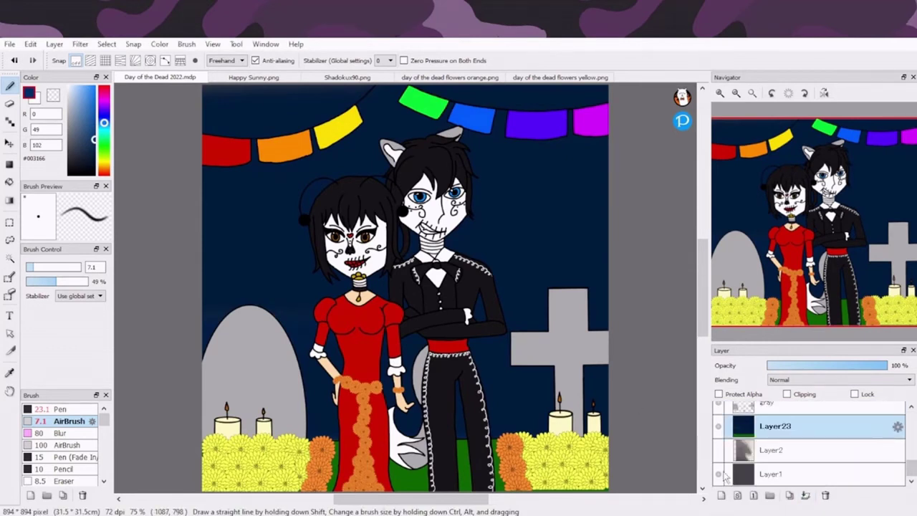
click(737, 494)
Try airbrushing a soft red spot in the sky between the yellow and green flags, and undo it.
click(104, 98)
drag(28, 267, 80, 268)
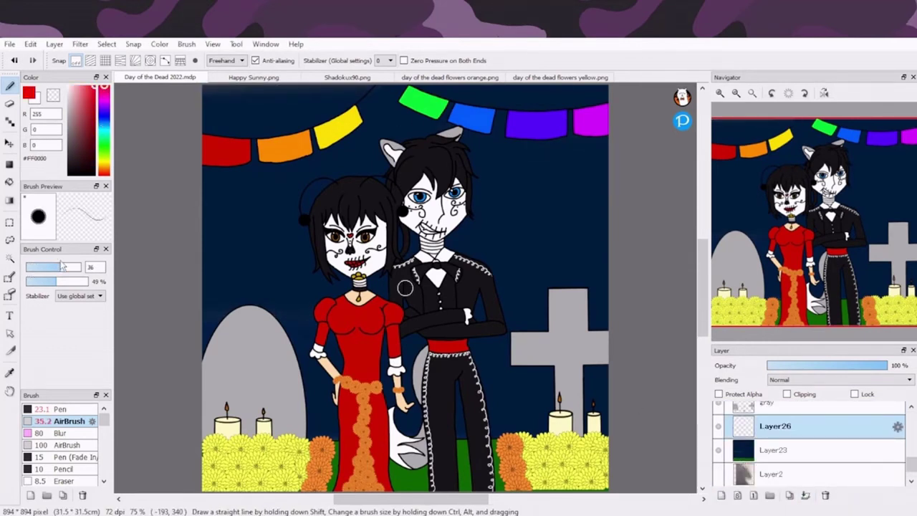
alt+click(383, 109)
key(ctrl+z)
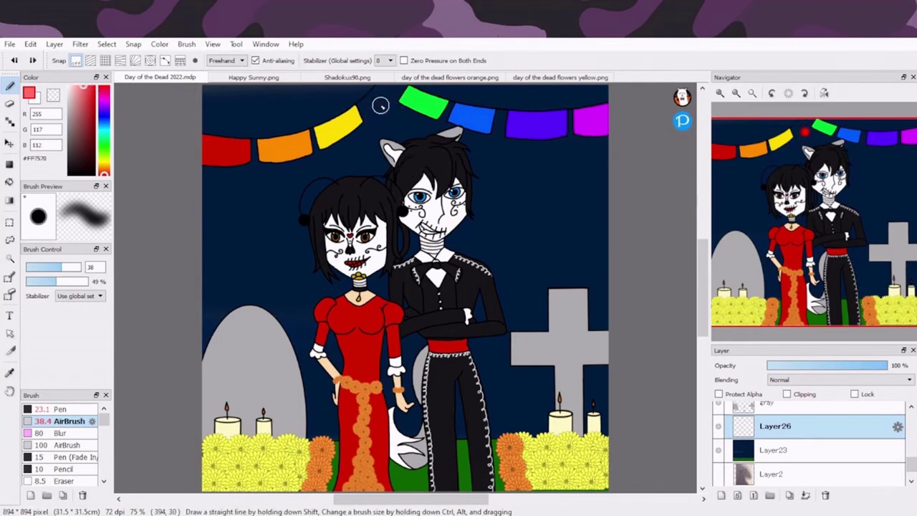
alt+click(377, 123)
key(ctrl+z)
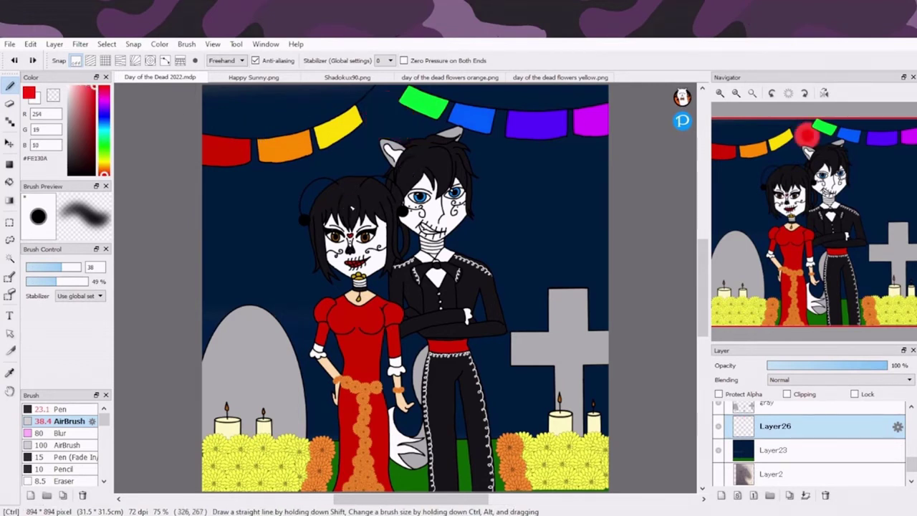
Try scattering white stars across the upper sky with the Star brush at size 100.
scroll(64, 444, down, 5)
scroll(86, 436, down, 10)
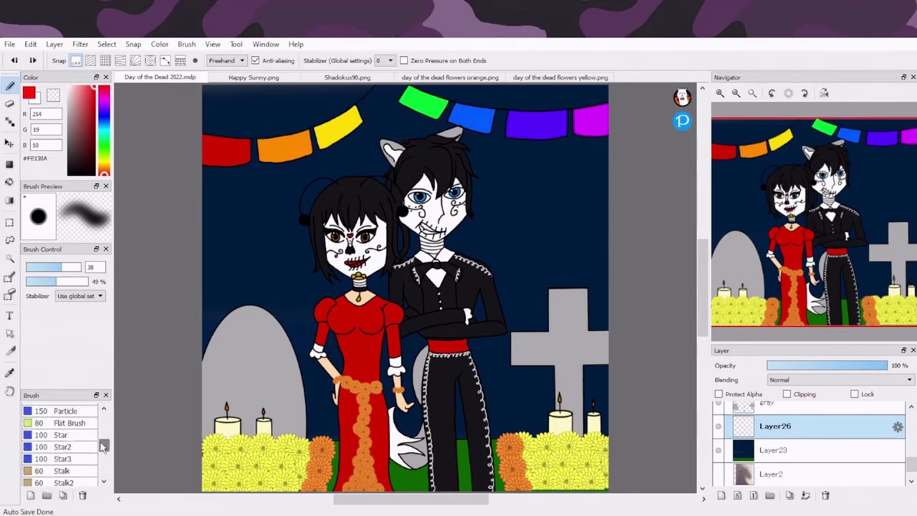
click(86, 435)
drag(187, 104, 229, 211)
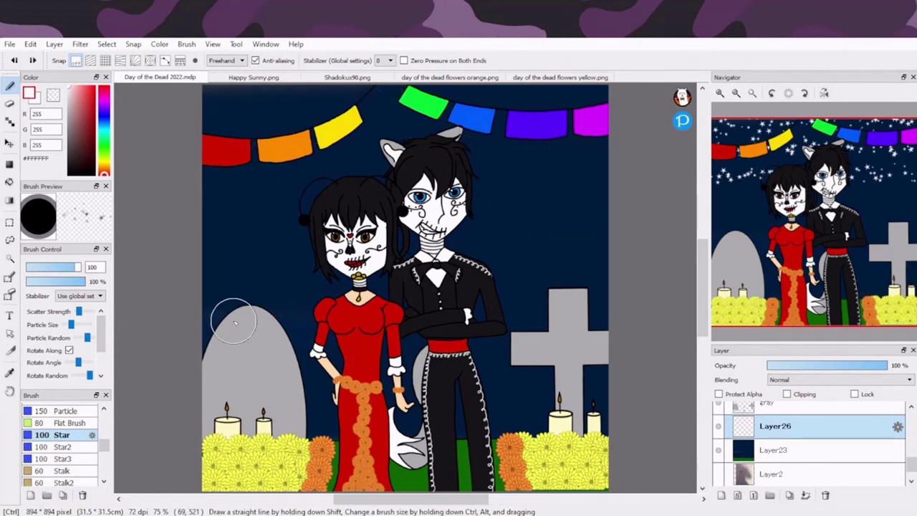
Try scattering rows of white stars across the whole sky with the Star2 brush at size 51.
click(65, 447)
click(65, 459)
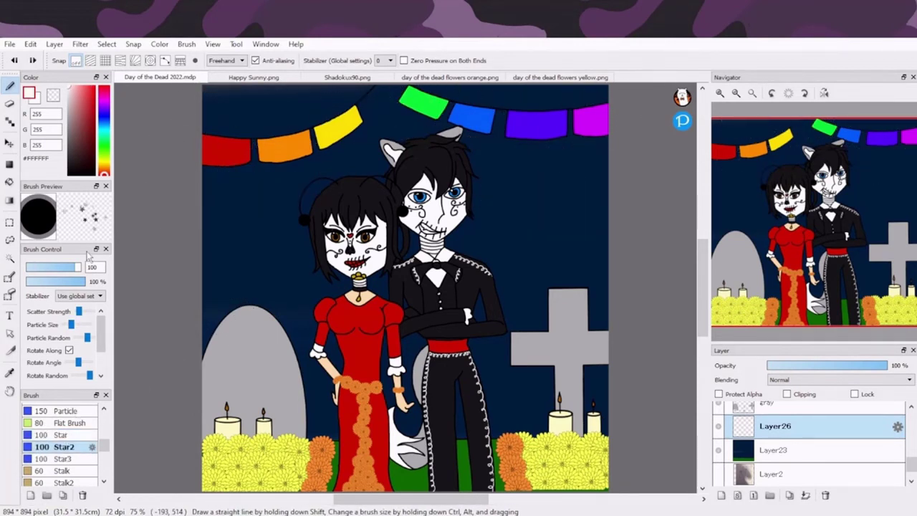
drag(248, 97, 234, 97)
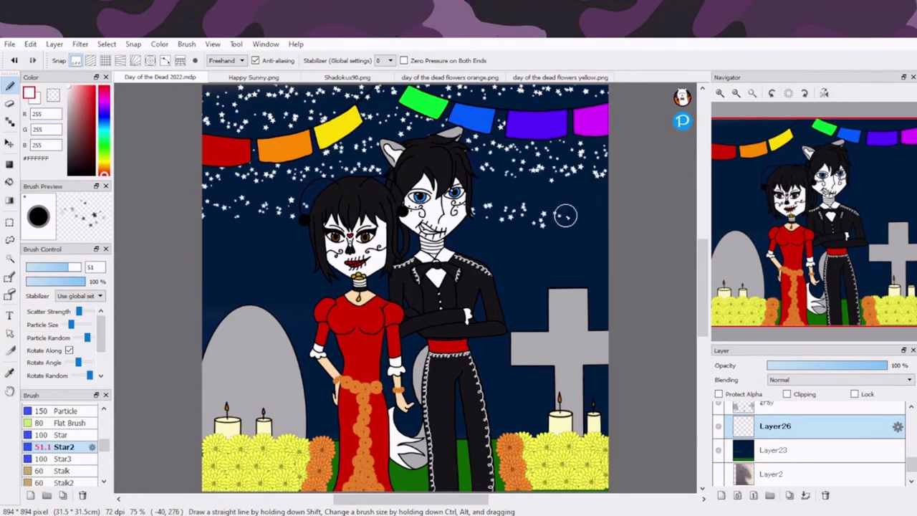
scroll(480, 115, down, 1)
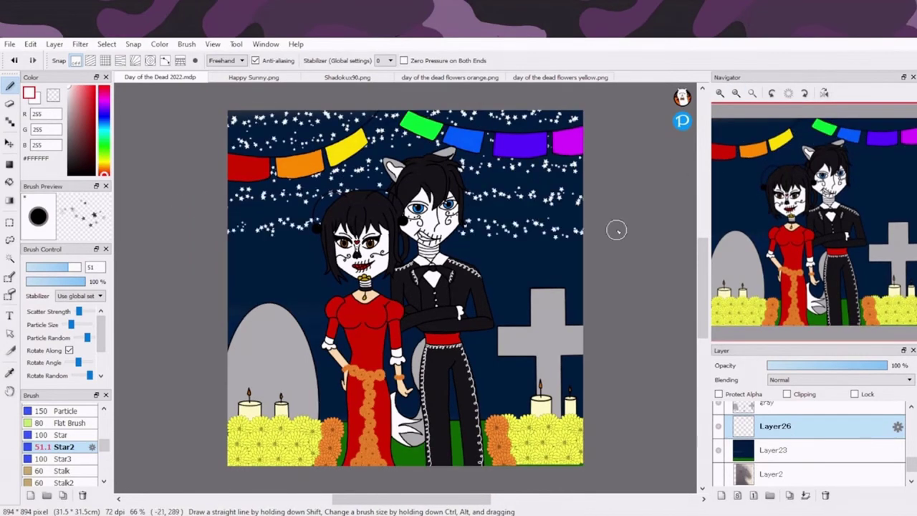
scroll(72, 440, up, 2)
Choose the Leaf brush at size 29 and set the paint color to orange #FFA100.
click(90, 426)
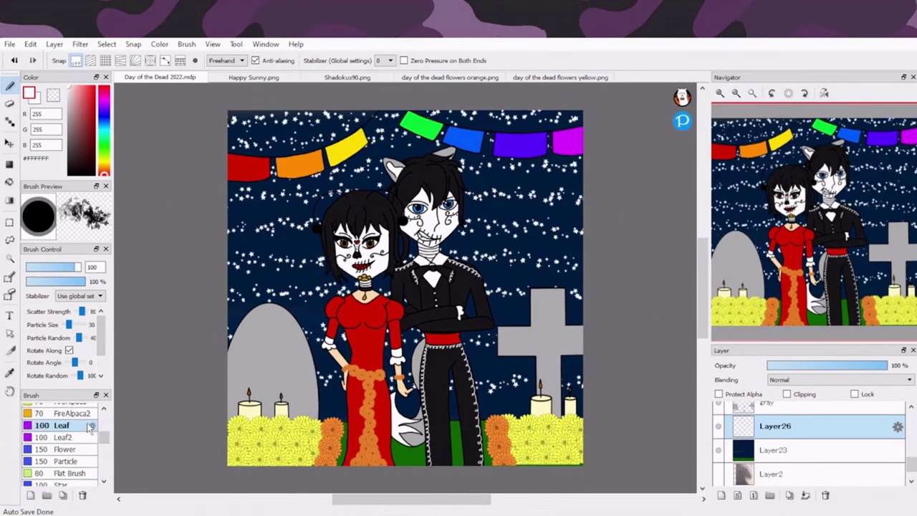
drag(65, 271, 60, 270)
click(104, 166)
click(94, 87)
scroll(401, 287, up, 3)
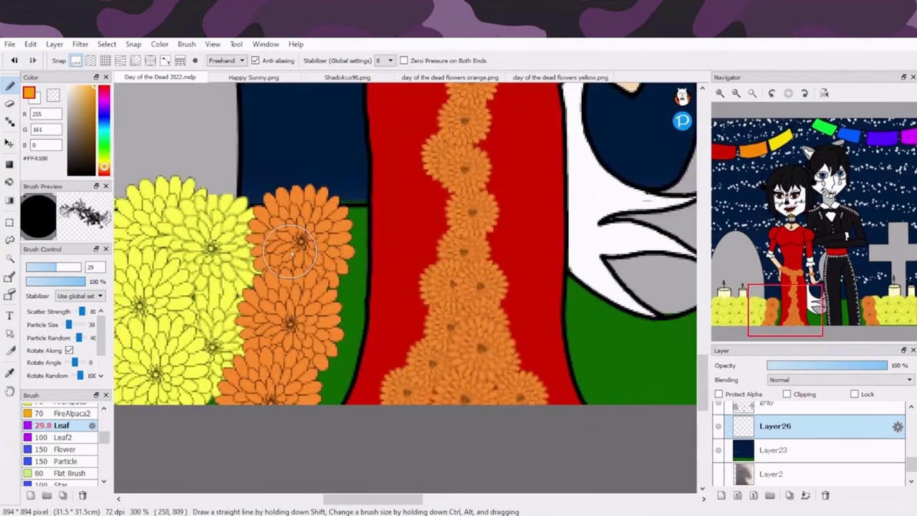
Try brushing orange leaves onto the woman's hair on the line art layer, and undo them.
scroll(401, 287, down, 3)
drag(215, 232, 315, 199)
scroll(824, 441, up, 4)
click(777, 461)
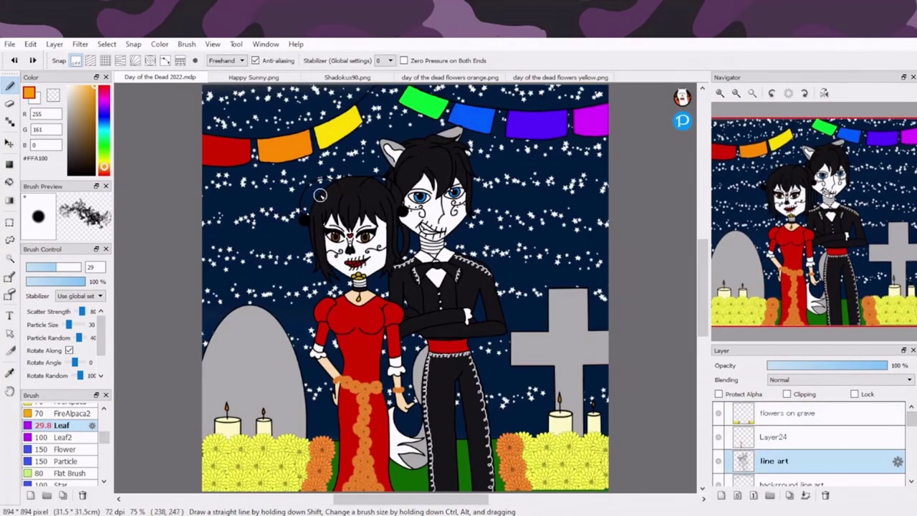
drag(212, 215, 326, 192)
key(ctrl+z)
Add a new layer above the flowers on grave layer, try a size 44 Leaf stroke over the rounded gravestone, and undo it.
scroll(395, 316, down, 1)
key(ctrl+shift+n)
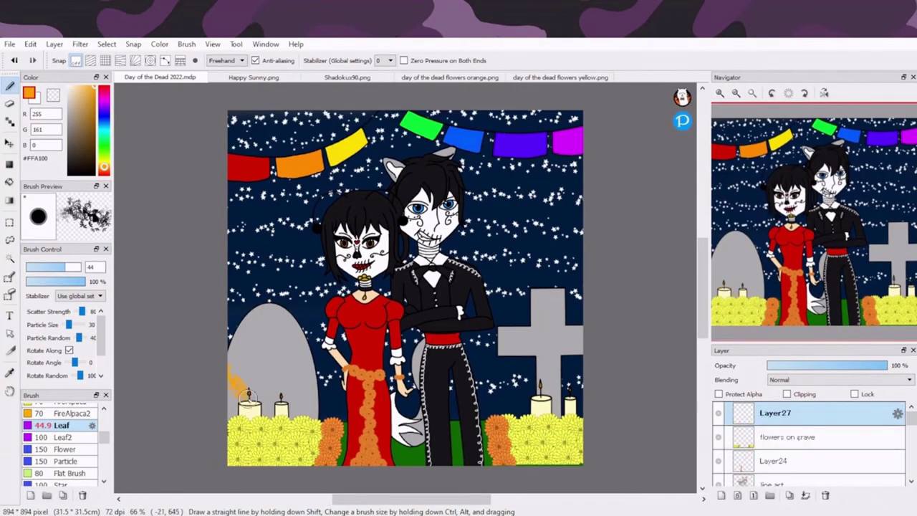
drag(244, 459, 366, 301)
key(ctrl+z)
Try covering the whole picture with diagonal orange Leaf strokes at 43% layer opacity, and undo them.
drag(229, 405, 309, 462)
drag(229, 444, 387, 236)
drag(236, 301, 545, 114)
drag(372, 458, 583, 287)
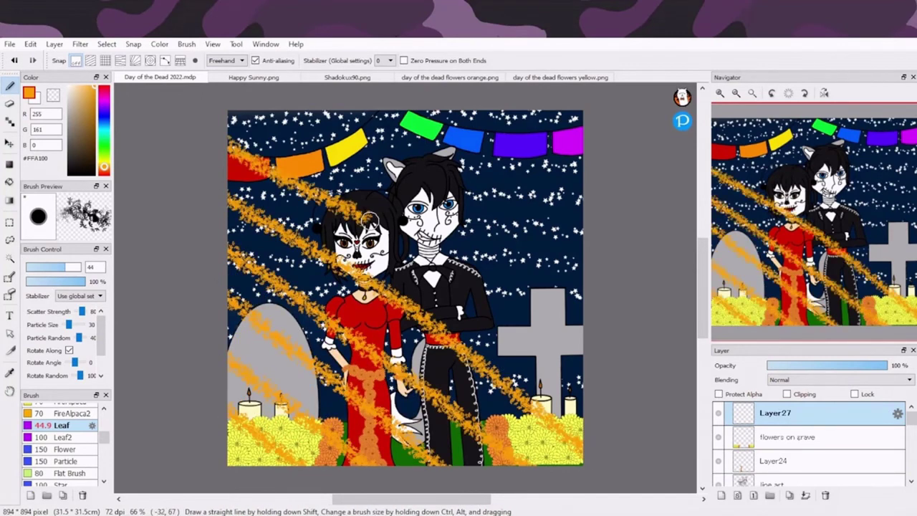
drag(344, 323, 583, 144)
click(815, 365)
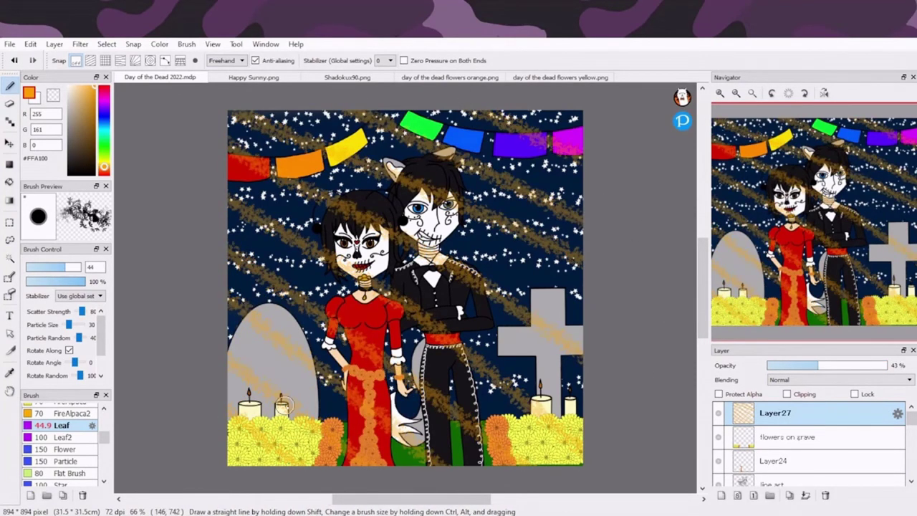
key(ctrl+z)
key(ctrl+z)
key(ctrl+z)
key(ctrl+z)
key(ctrl+z)
key(ctrl+z)
Sweep diagonal bands of orange leaves across the whole picture with the Leaf2 brush at size 100 and set Layer27's opacity to 42%.
click(63, 437)
drag(322, 466, 559, 229)
drag(229, 402, 552, 125)
drag(240, 286, 415, 132)
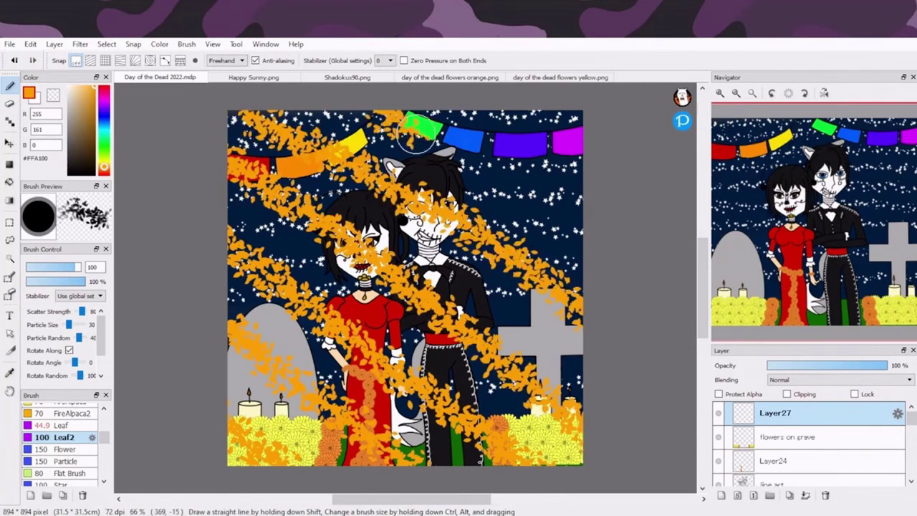
mouse_move(882, 366)
mouse_down()
mouse_move(806, 366)
mouse_move(820, 366)
mouse_up()
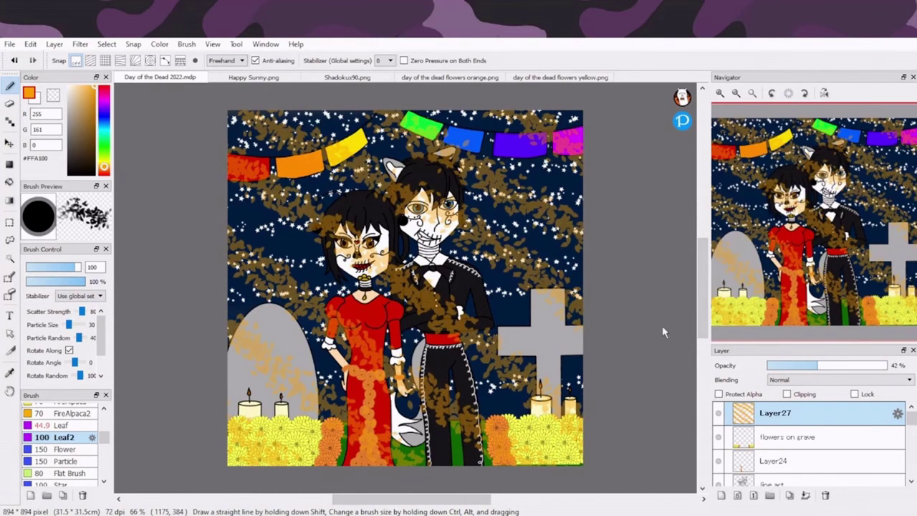
Delete the star layer Layer26 and add a new empty layer directly above Layer23.
click(826, 496)
scroll(104, 424, up, 10)
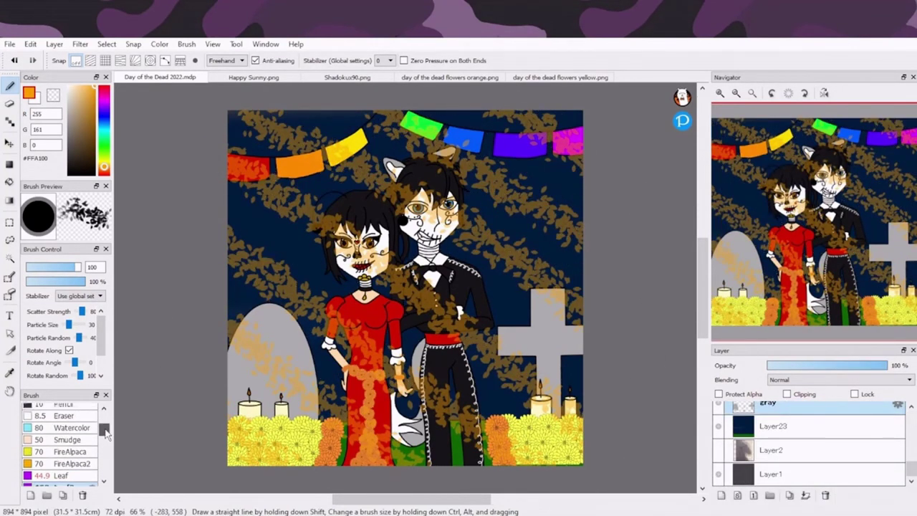
alt+click(282, 245)
click(68, 426)
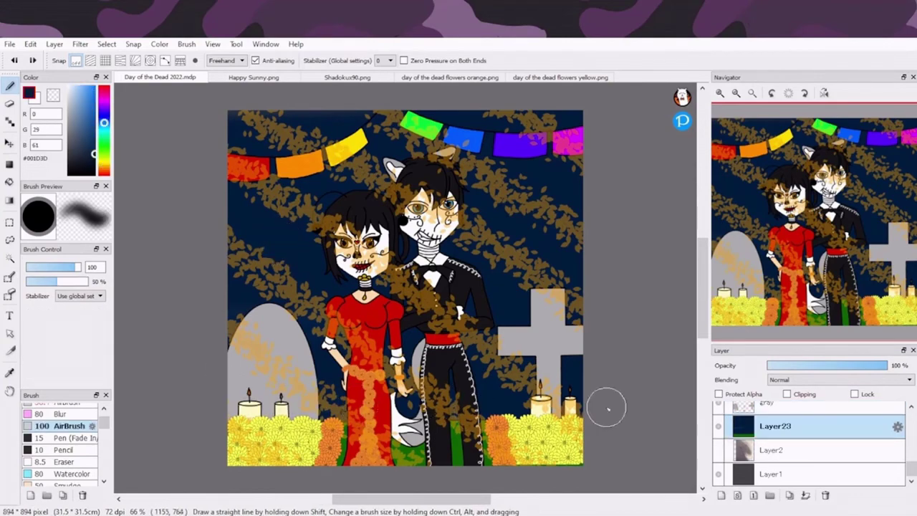
scroll(606, 404, up, 2)
scroll(194, 110, down, 2)
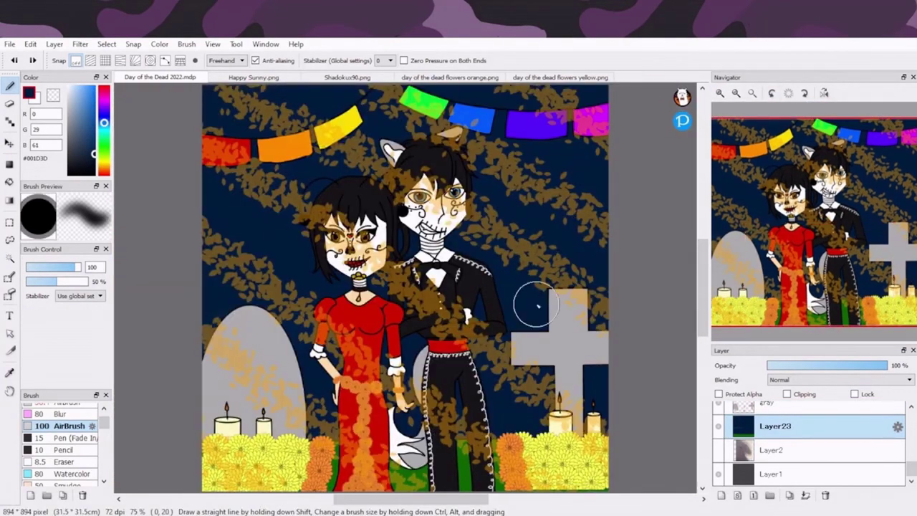
click(721, 495)
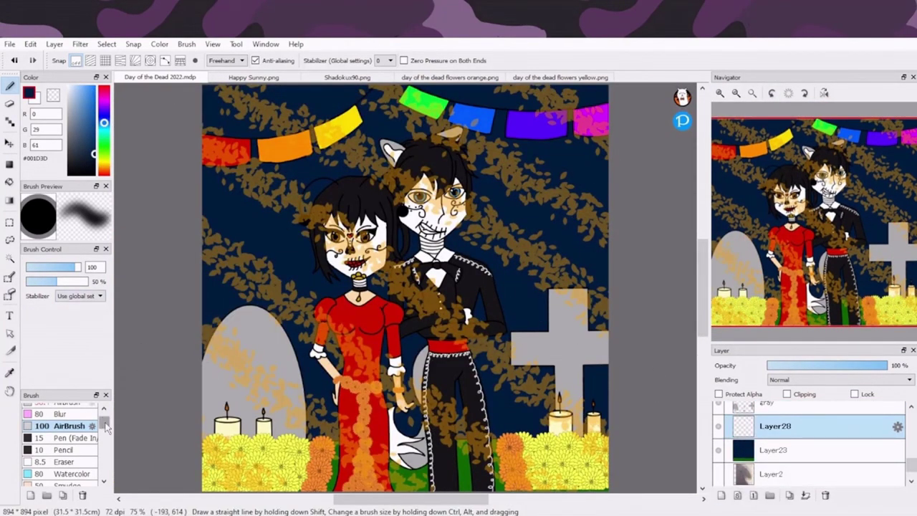
Paint a red #FF0000 firework burst in the sky above the red and orange flags with the Particle brush at size 44.
scroll(65, 445, down, 3)
click(61, 416)
scroll(64, 444, down, 3)
click(67, 438)
click(96, 100)
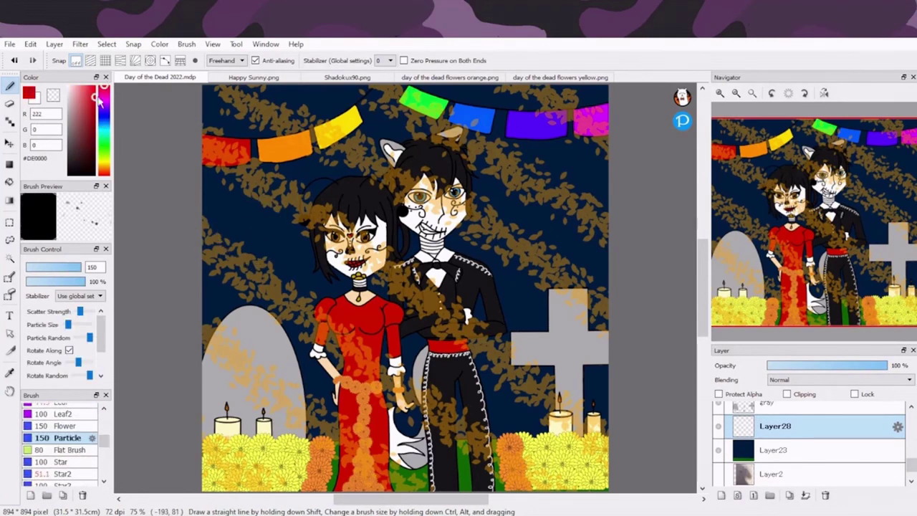
click(95, 87)
drag(180, 256, 274, 209)
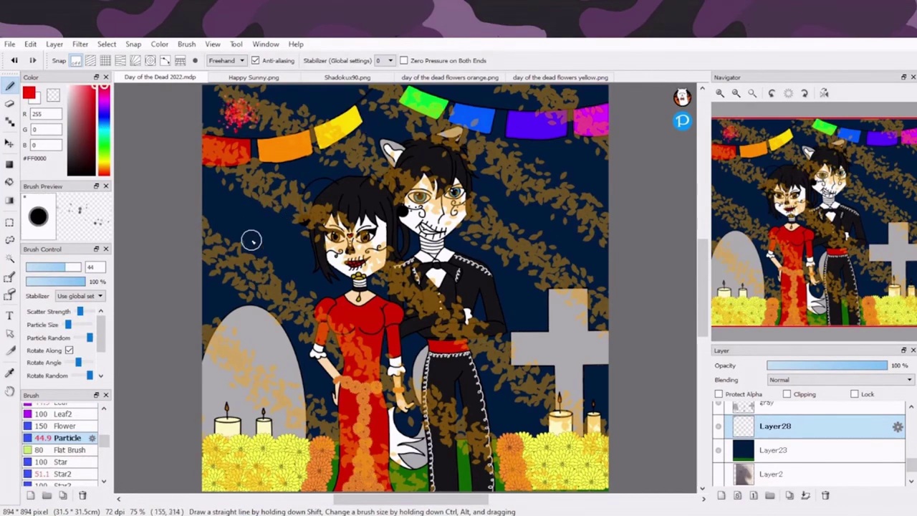
Paint a magenta firework burst below the purple flags and a violet #3900FF burst in the sky beside the woman's hair.
click(571, 166)
click(104, 113)
click(254, 224)
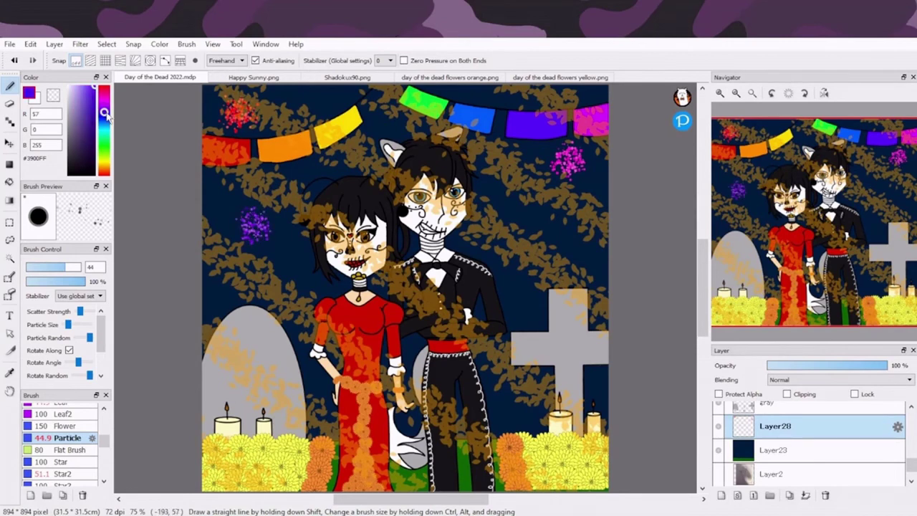
Paint blue and yellow bursts above the cross, cyan near the man's ear, green beside the rounded gravestone and orange #FF8200 above the woman's head.
click(104, 132)
click(104, 146)
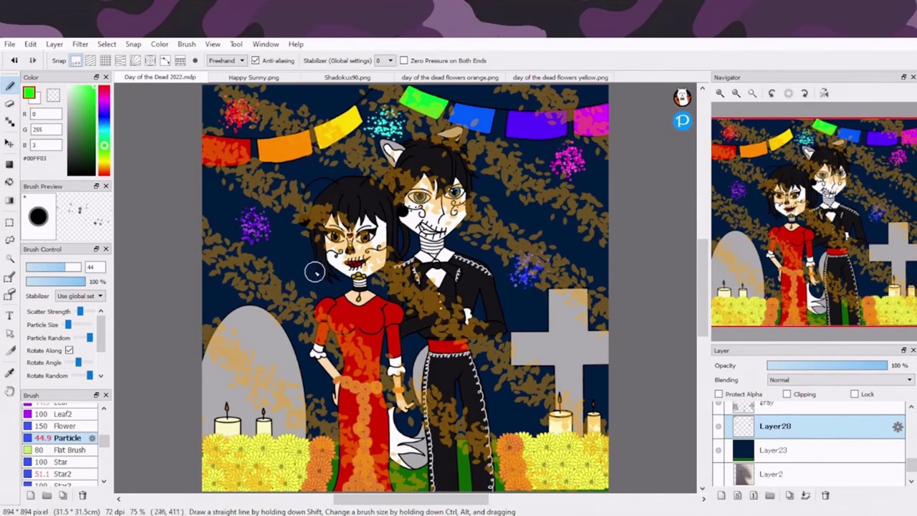
click(215, 286)
click(104, 168)
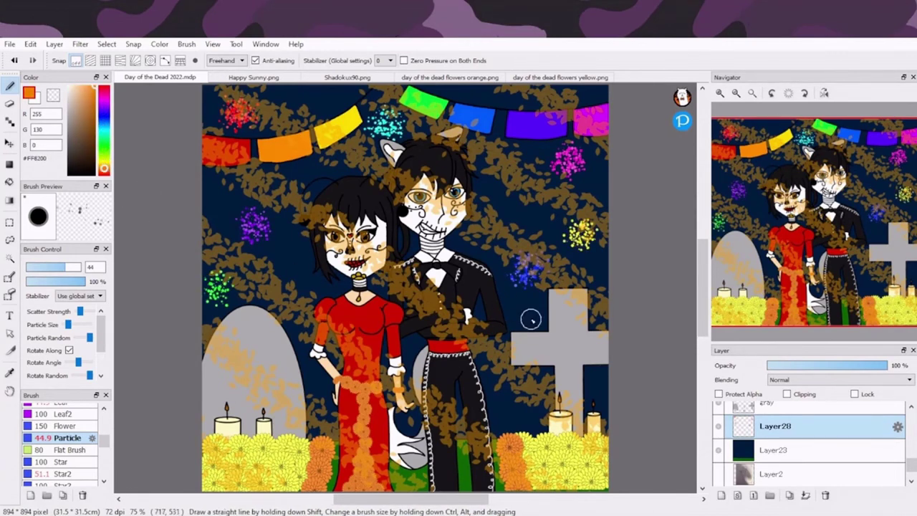
click(331, 166)
Choose the Pen brush at size 10.8 and set the paint color to black #000000.
scroll(853, 437, up, 5)
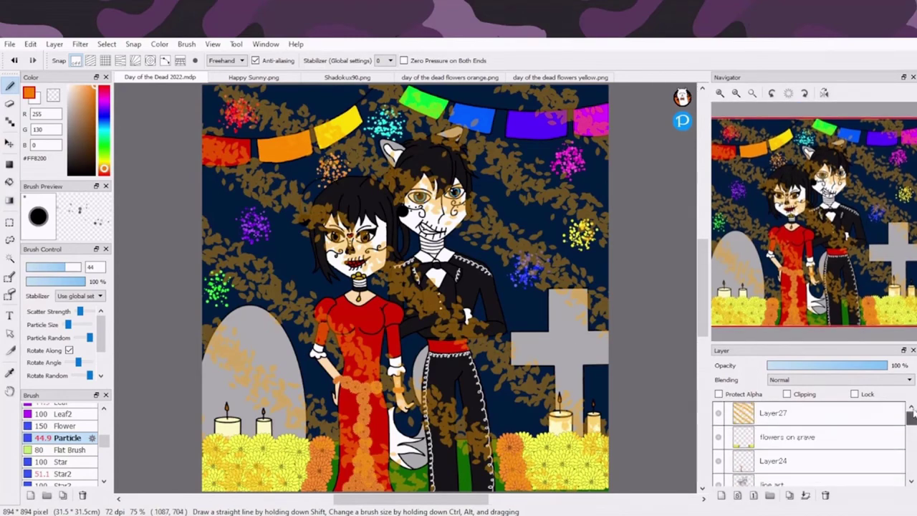
click(70, 174)
scroll(61, 445, up, 3)
click(61, 409)
scroll(416, 287, up, 3)
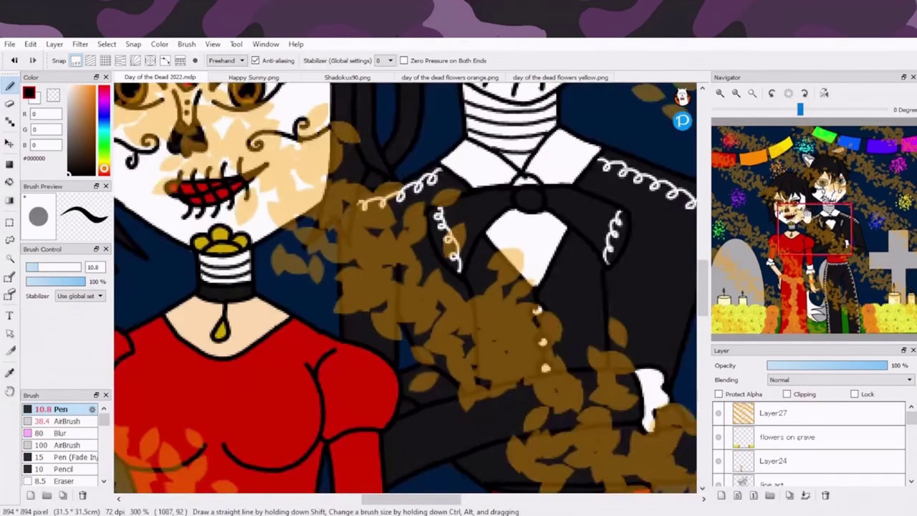
scroll(416, 287, down, 3)
Lower the leaf layer Layer27's opacity to 27% and add a new layer above it for the artist's signature.
click(802, 419)
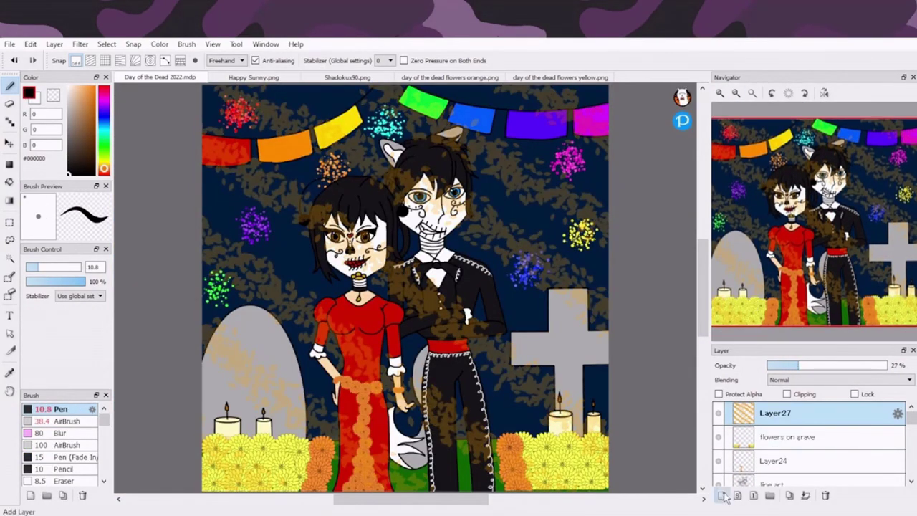
click(722, 495)
scroll(405, 286, up, 3)
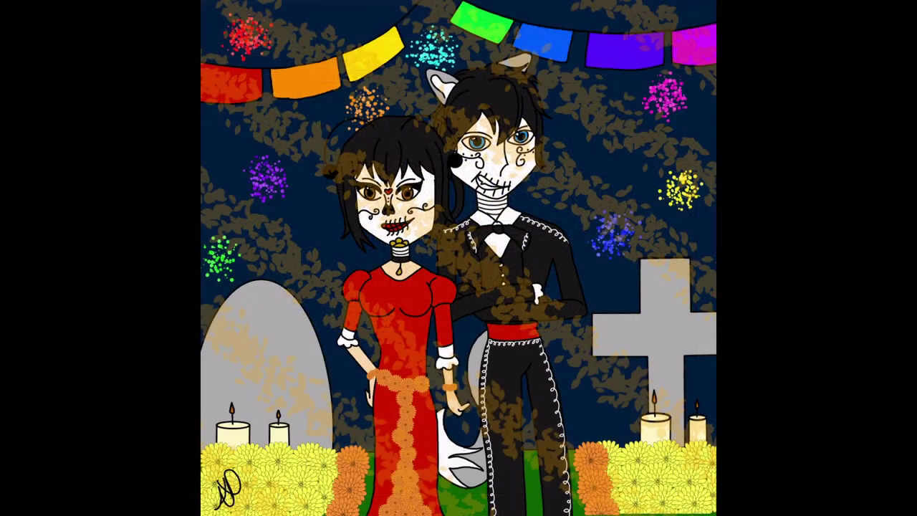